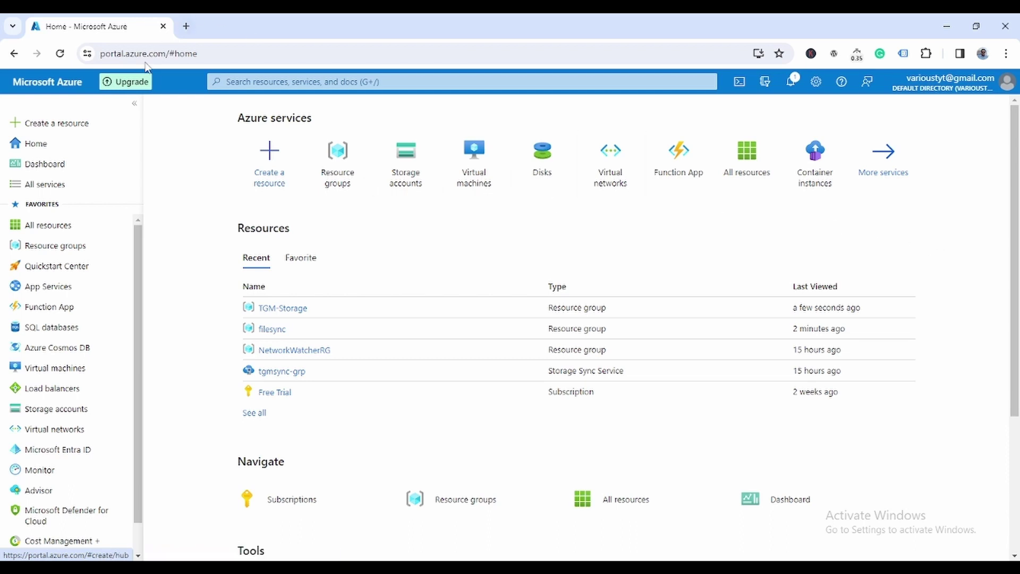
Step: Start a new storage account and create the resource group testsyncgrp for it
{"action": "left_click", "coordinate": [57, 410]}
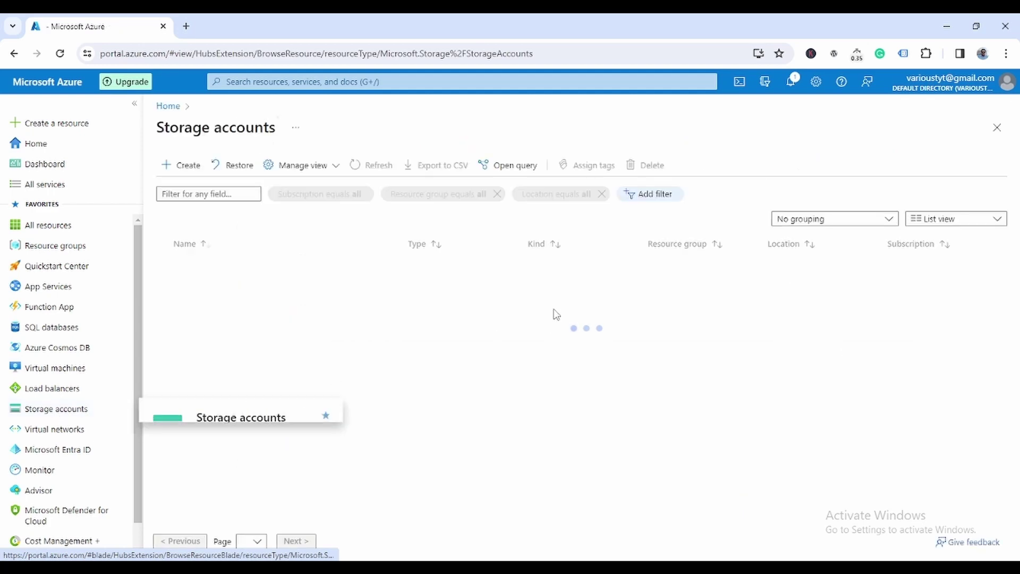
{"action": "left_click", "coordinate": [187, 165]}
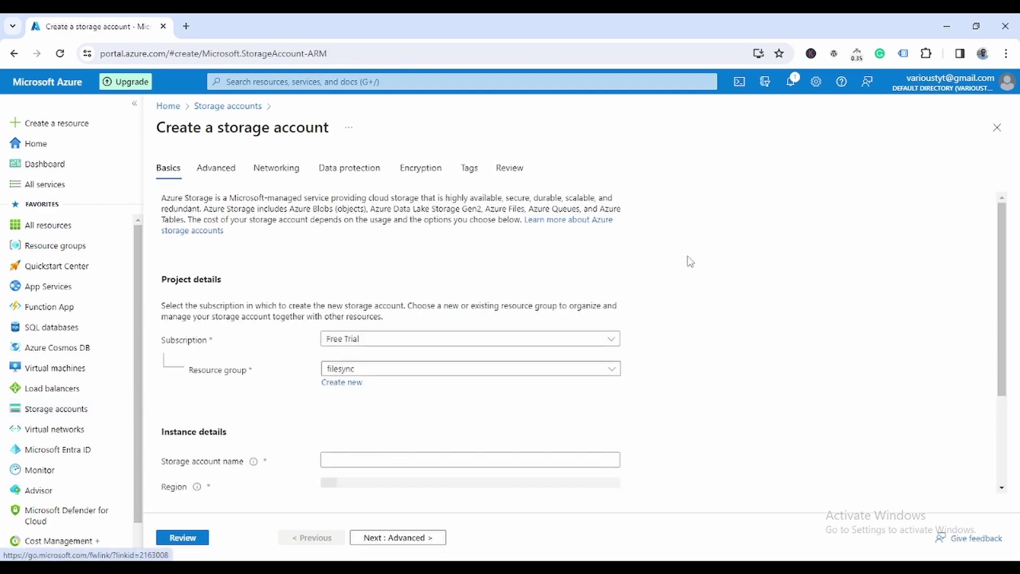
{"action": "left_click", "coordinate": [358, 384]}
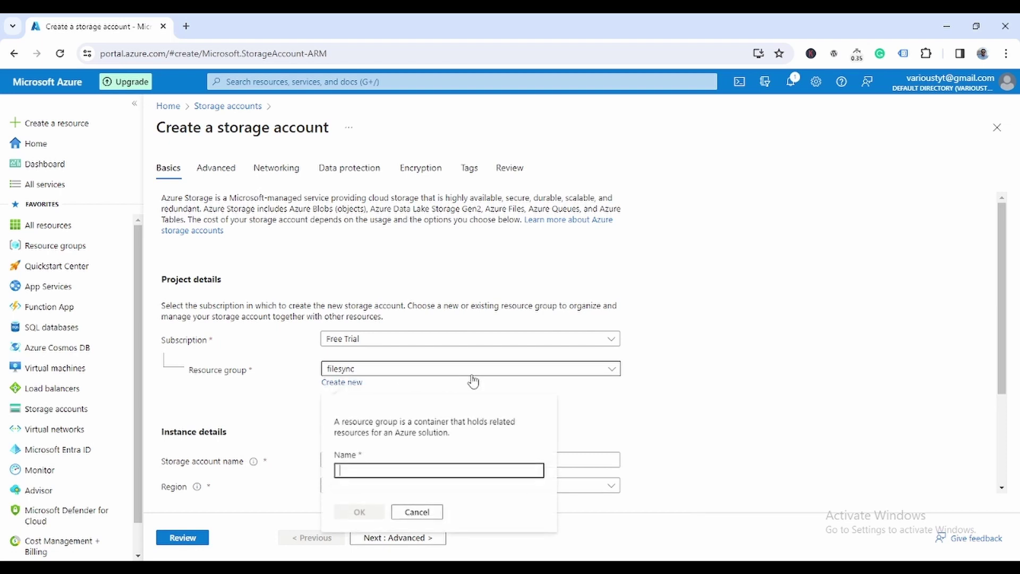
{"action": "scroll", "coordinate": [749, 339], "scroll_direction": "down", "scroll_amount": 1}
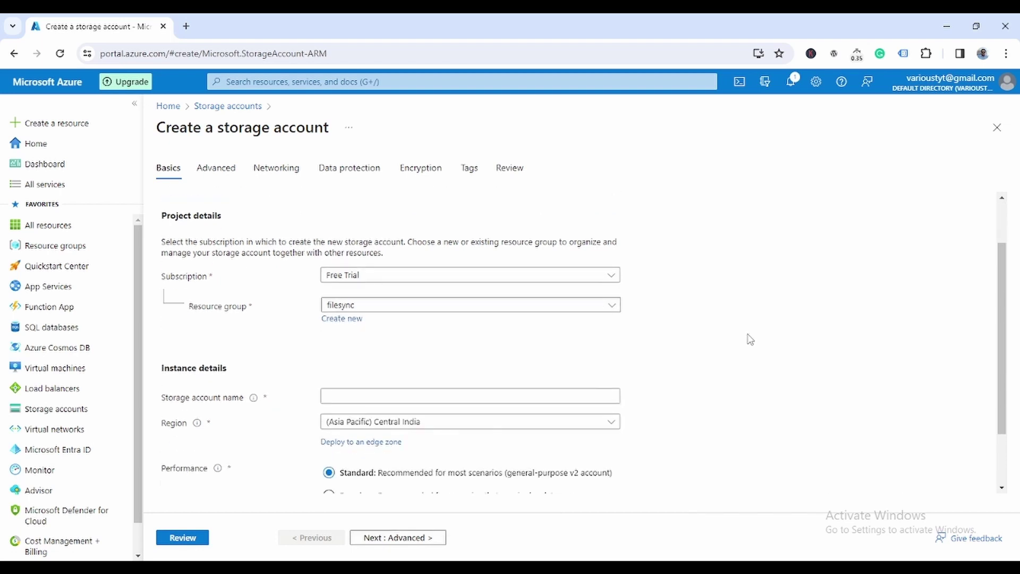
{"action": "left_click", "coordinate": [340, 319]}
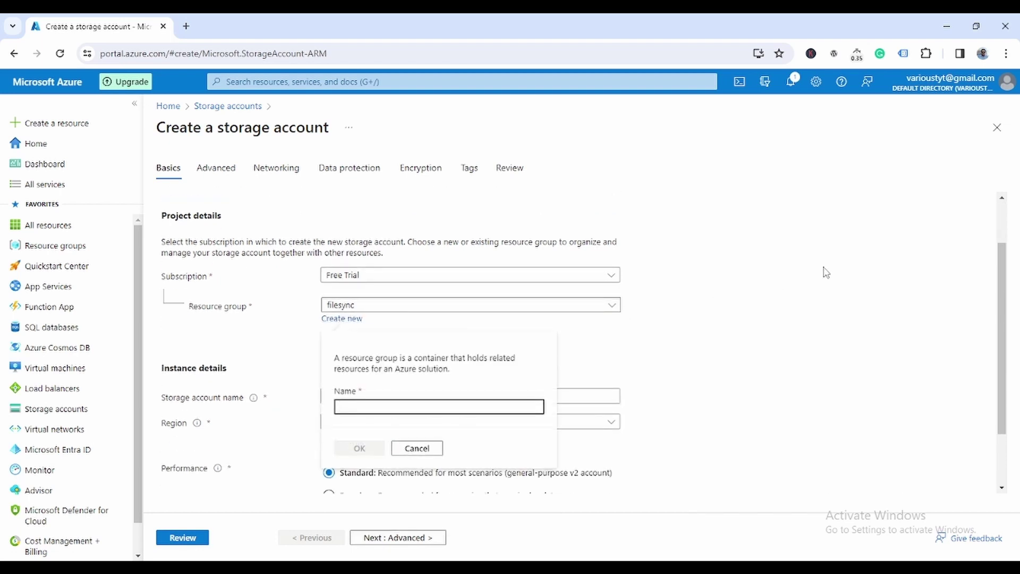
{"action": "type", "text": "testsyncgrp"}
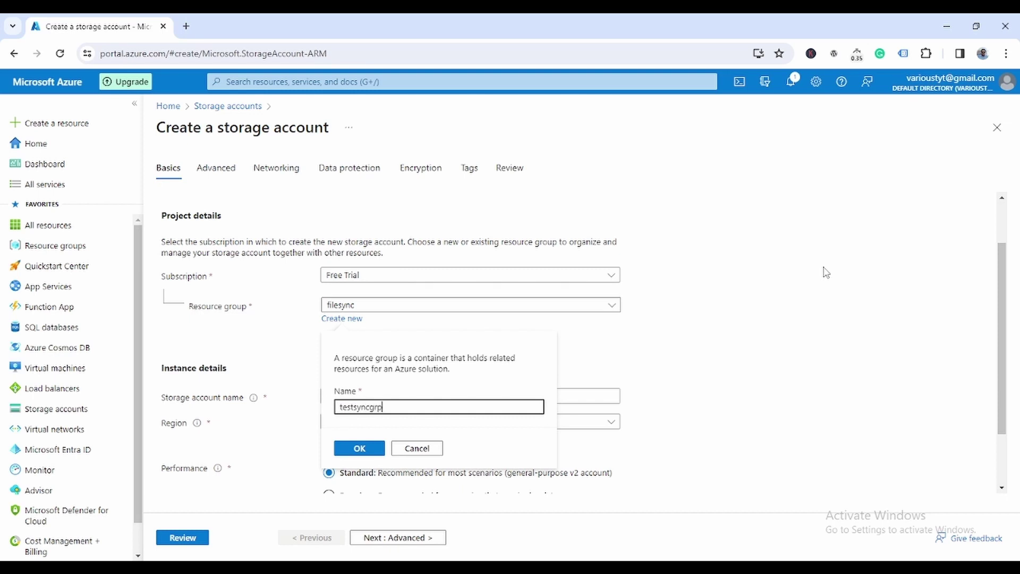
{"action": "left_click", "coordinate": [365, 449]}
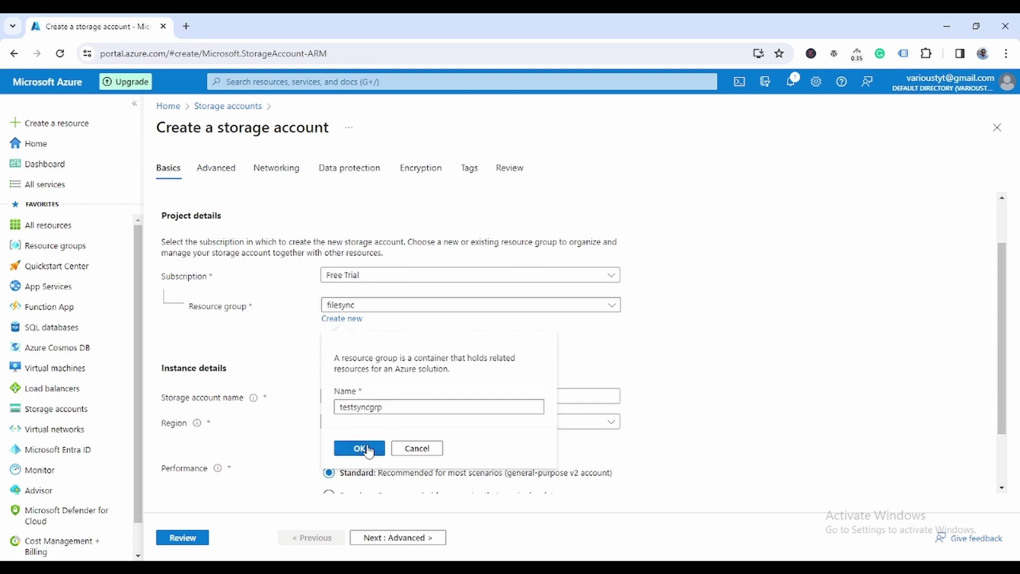
Step: Name the storage account estsyncstorage, correcting the initially taken name
{"action": "scroll", "coordinate": [615, 346], "scroll_direction": "down", "scroll_amount": 2}
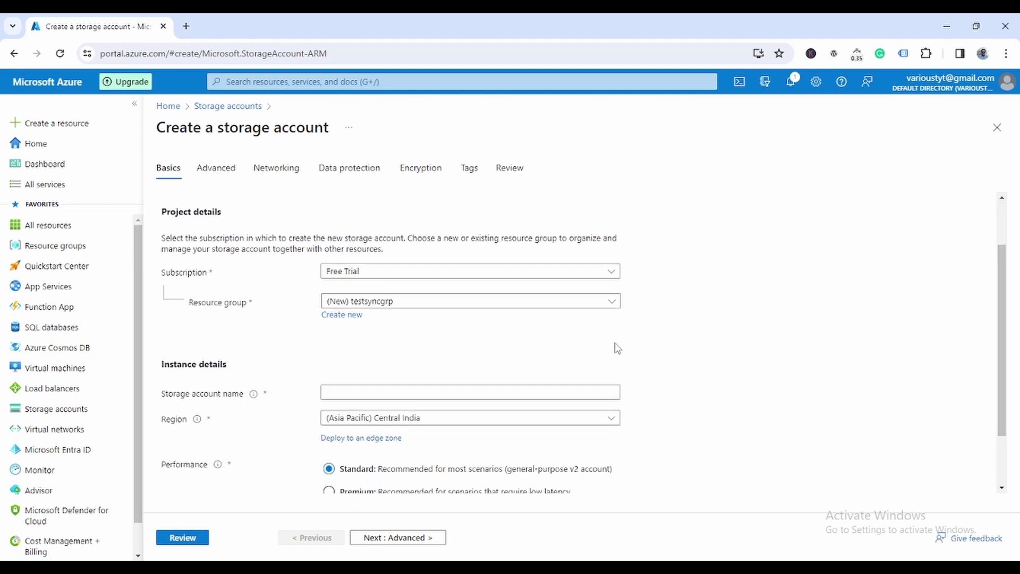
{"action": "left_click", "coordinate": [397, 319]}
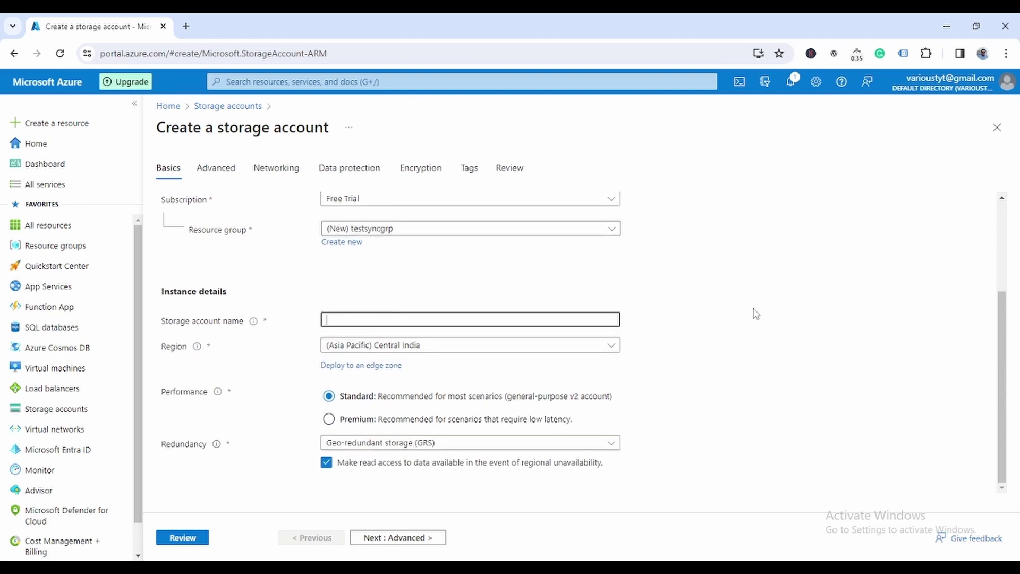
{"action": "type", "text": "syn"}
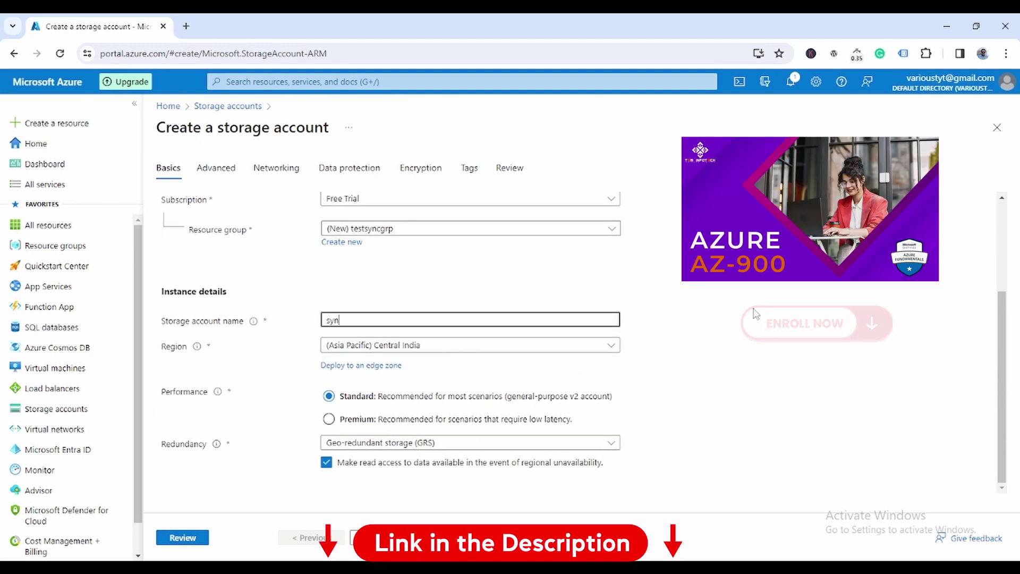
{"action": "type", "text": "cstorage"}
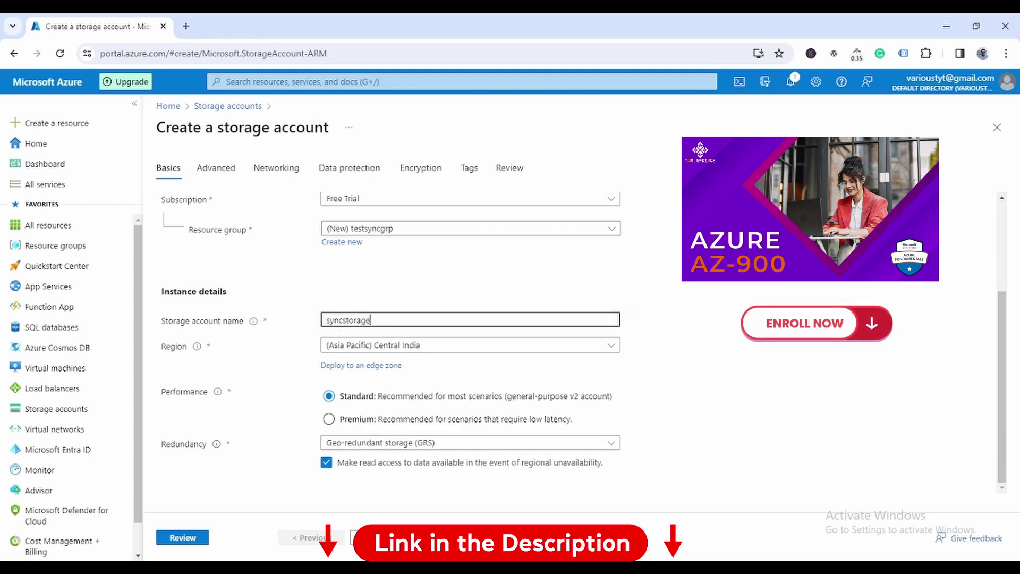
{"action": "type", "text": "te"}
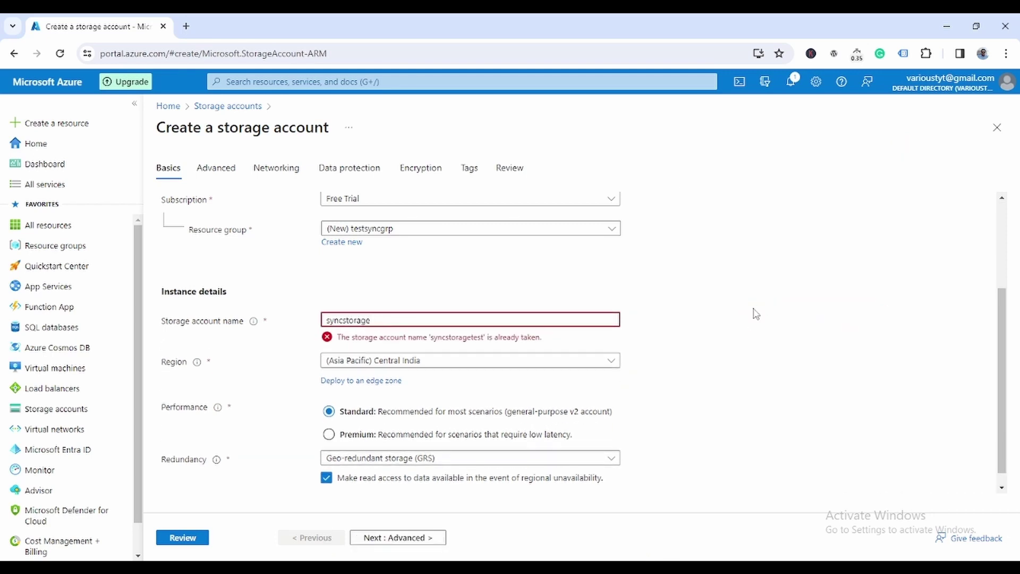
{"action": "key", "text": "Left"}
{"action": "key", "text": "Left"}
{"action": "key", "text": "Left"}
{"action": "type", "text": "est"}
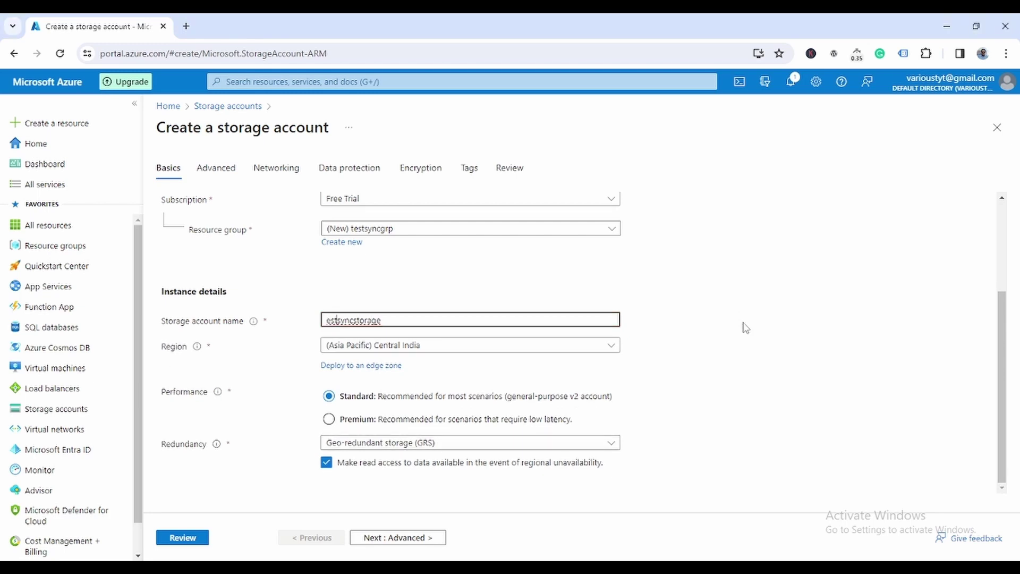
{"action": "left_click", "coordinate": [744, 342]}
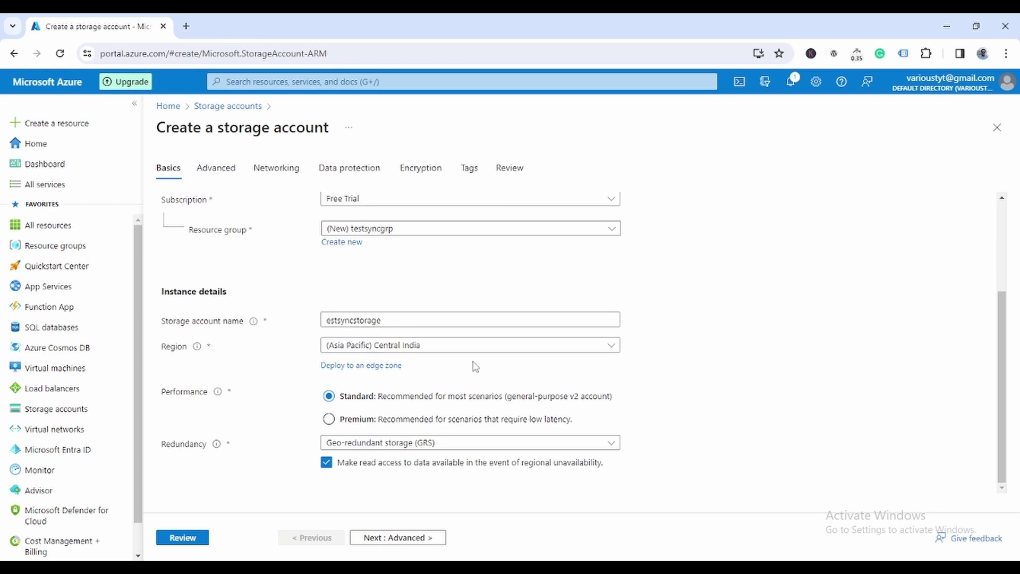
Step: Keep default Advanced, Networking, Data protection, Encryption and Tags settings, then create estsyncstorage
{"action": "left_click", "coordinate": [433, 541]}
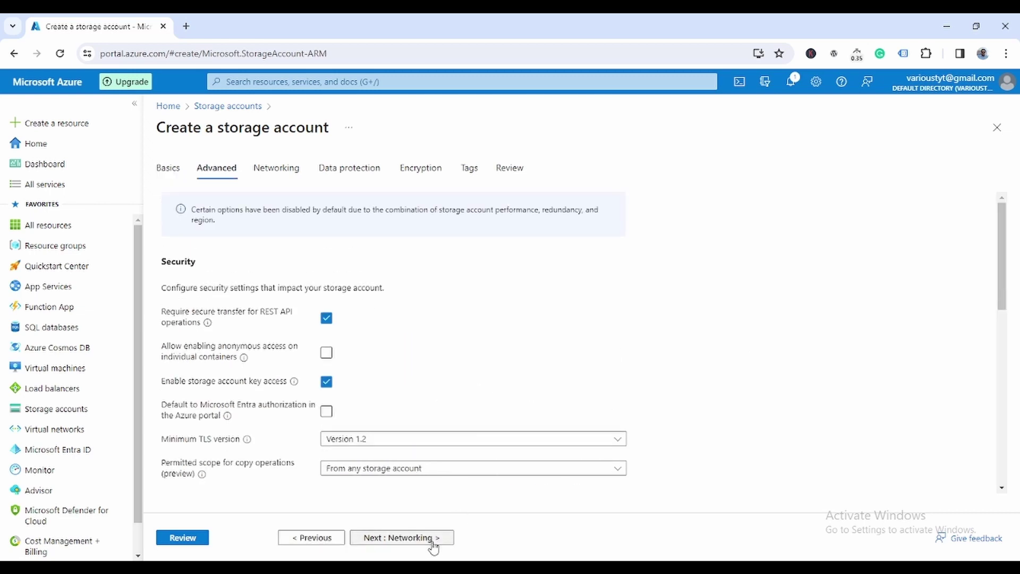
{"action": "left_click", "coordinate": [449, 540]}
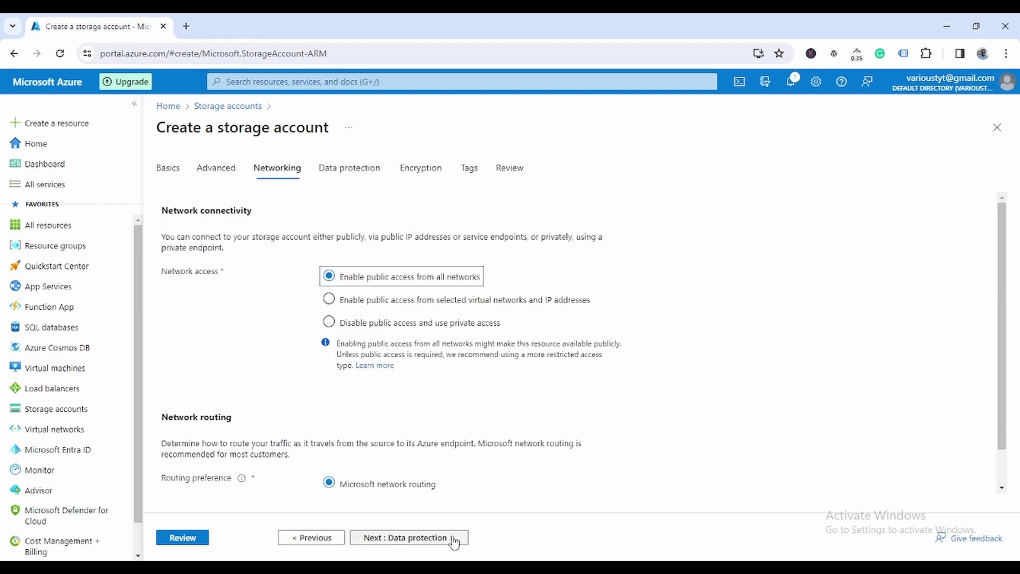
{"action": "left_click", "coordinate": [432, 542]}
{"action": "left_click", "coordinate": [432, 542]}
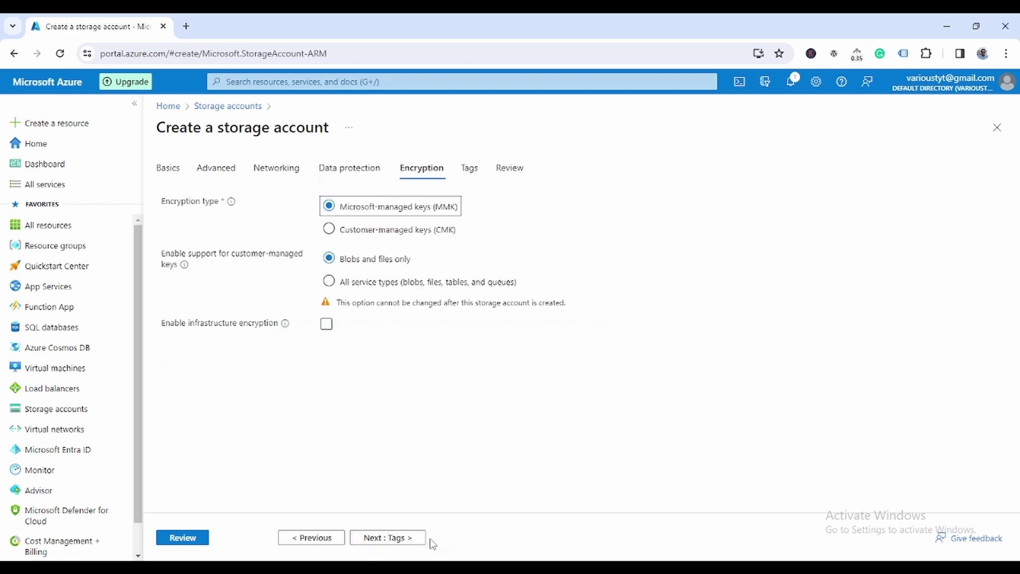
{"action": "left_click", "coordinate": [410, 541]}
{"action": "left_click", "coordinate": [408, 539]}
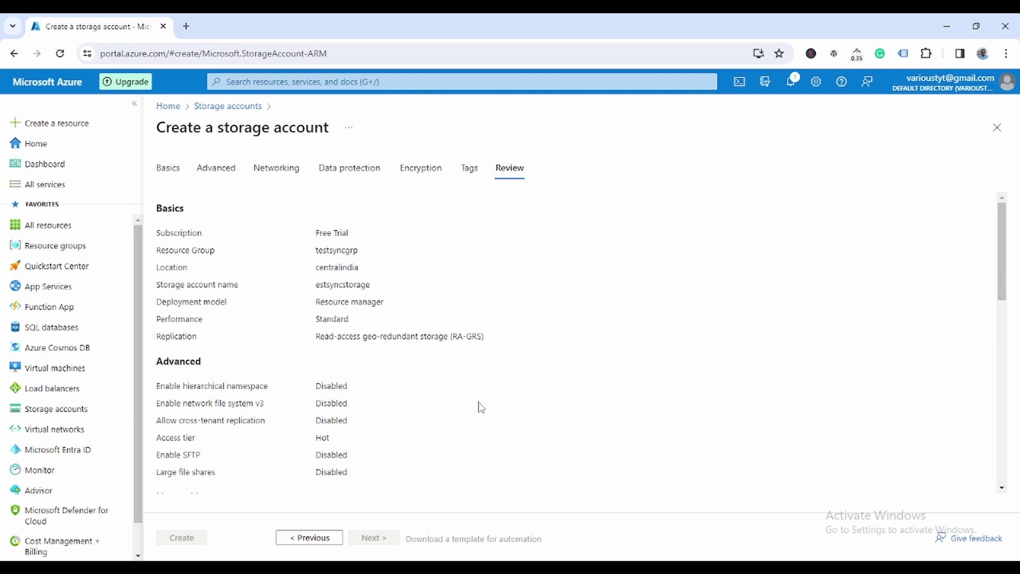
{"action": "left_click", "coordinate": [175, 539]}
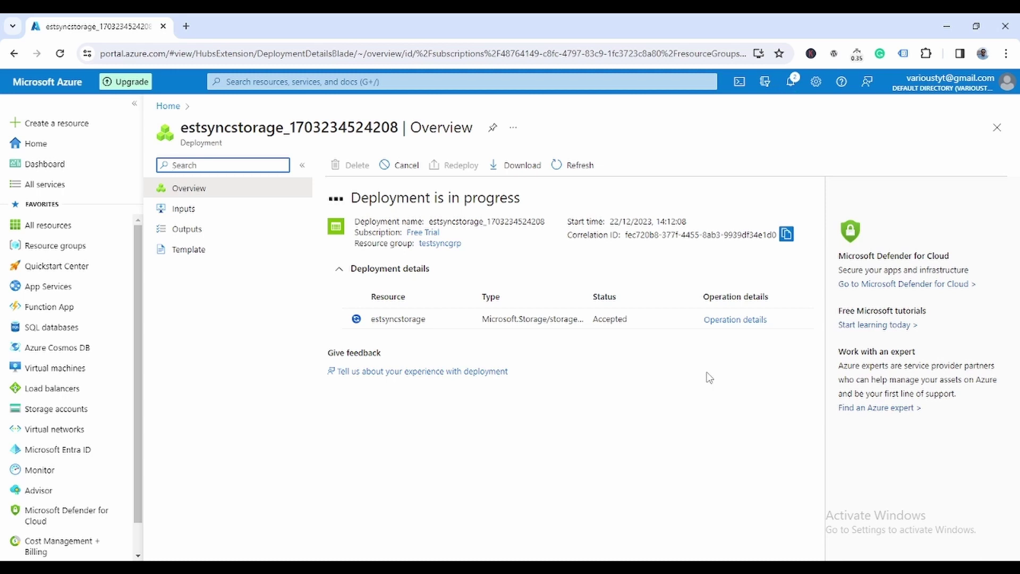
Step: In a new portal tab, start creating an Azure virtual machine
{"action": "left_click", "coordinate": [51, 86]}
{"action": "right_click", "coordinate": [51, 90]}
{"action": "left_click", "coordinate": [77, 99]}
{"action": "left_click", "coordinate": [222, 27]}
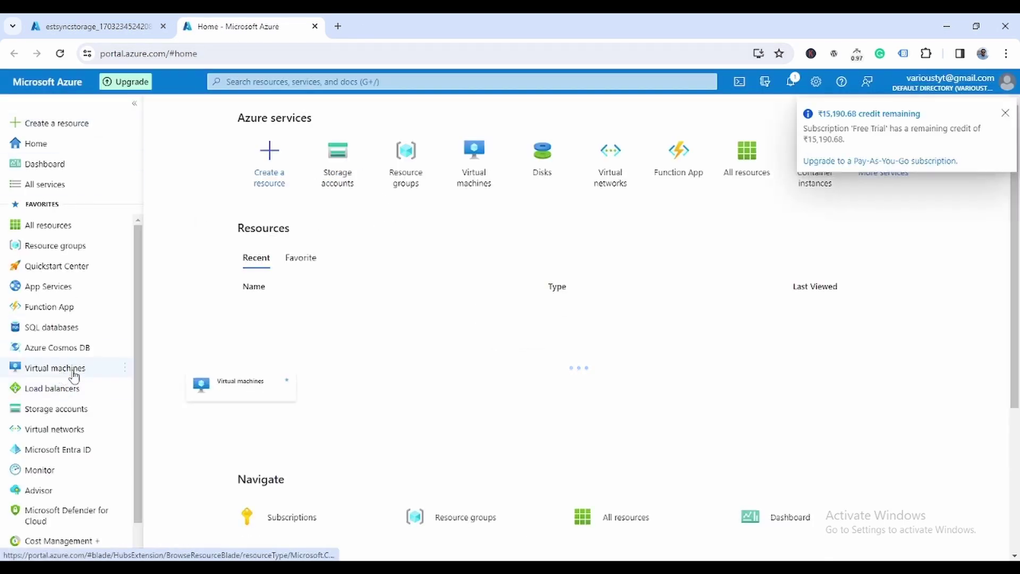
{"action": "left_click", "coordinate": [70, 370]}
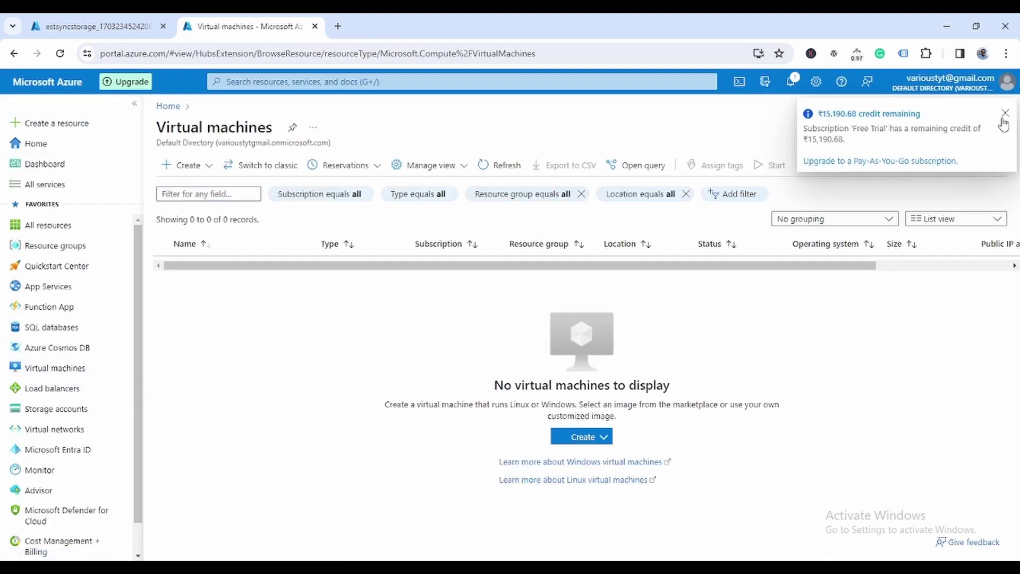
{"action": "left_click", "coordinate": [183, 165]}
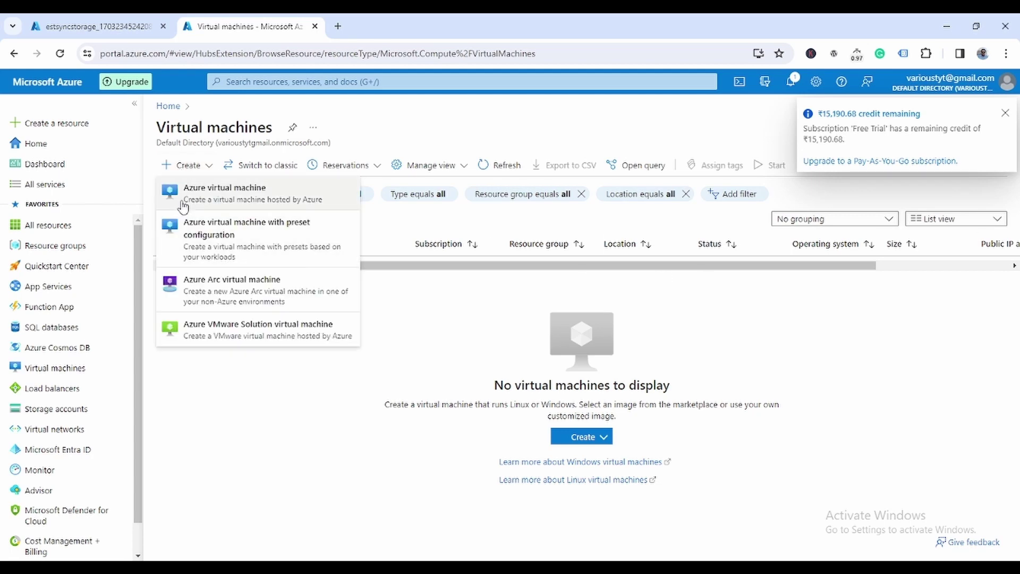
{"action": "left_click", "coordinate": [596, 218]}
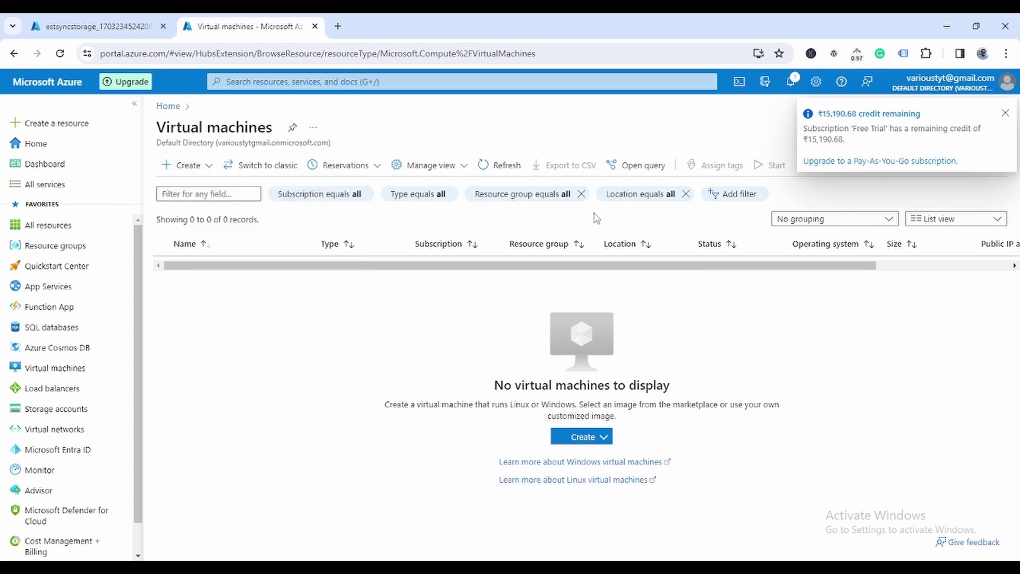
{"action": "left_click", "coordinate": [1006, 114]}
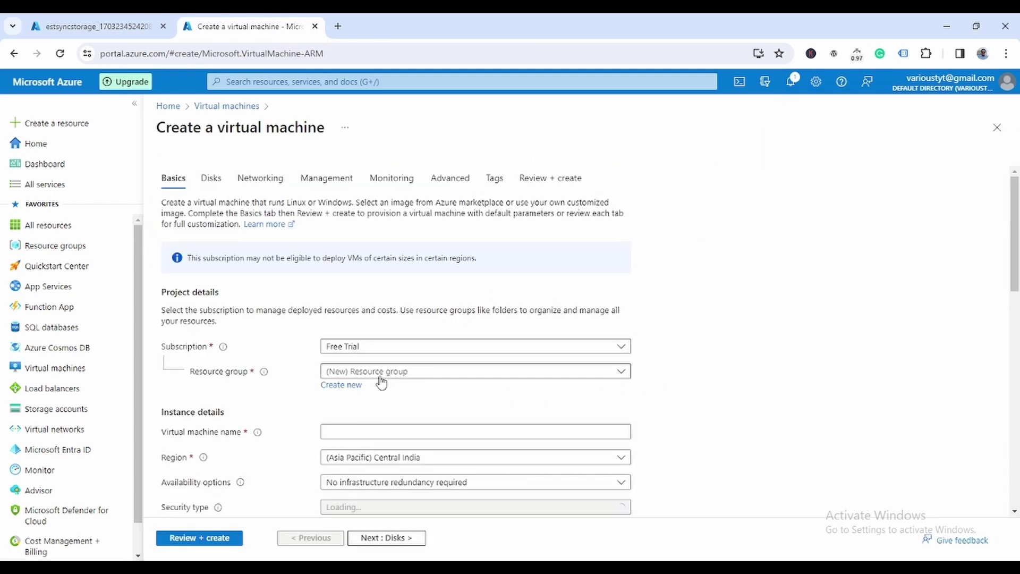
Step: Put the virtual machine in resource group testsyncgrp and name it VM1
{"action": "left_click", "coordinate": [437, 380]}
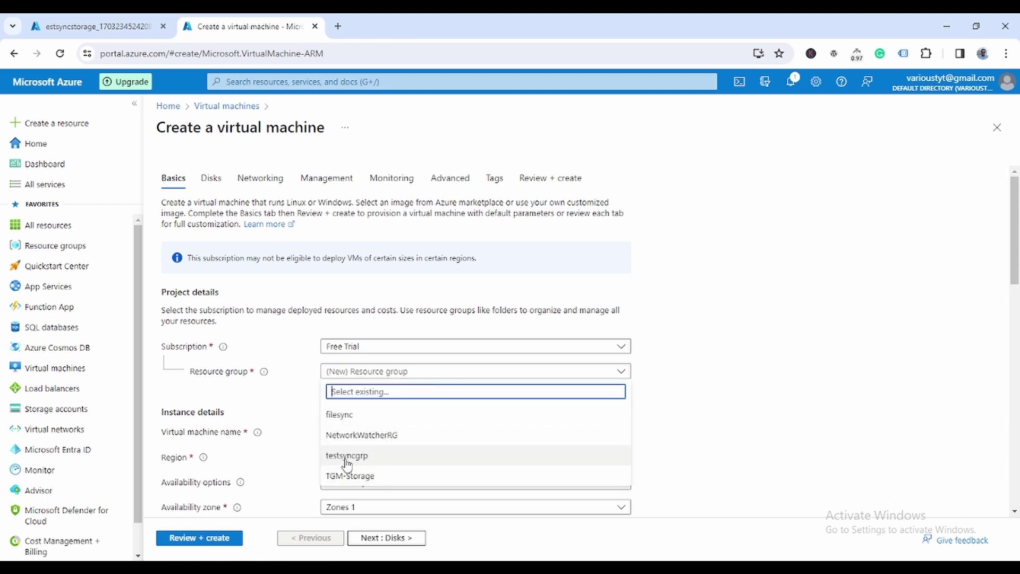
{"action": "left_click", "coordinate": [354, 455]}
{"action": "scroll", "coordinate": [774, 371], "scroll_direction": "down", "scroll_amount": 4}
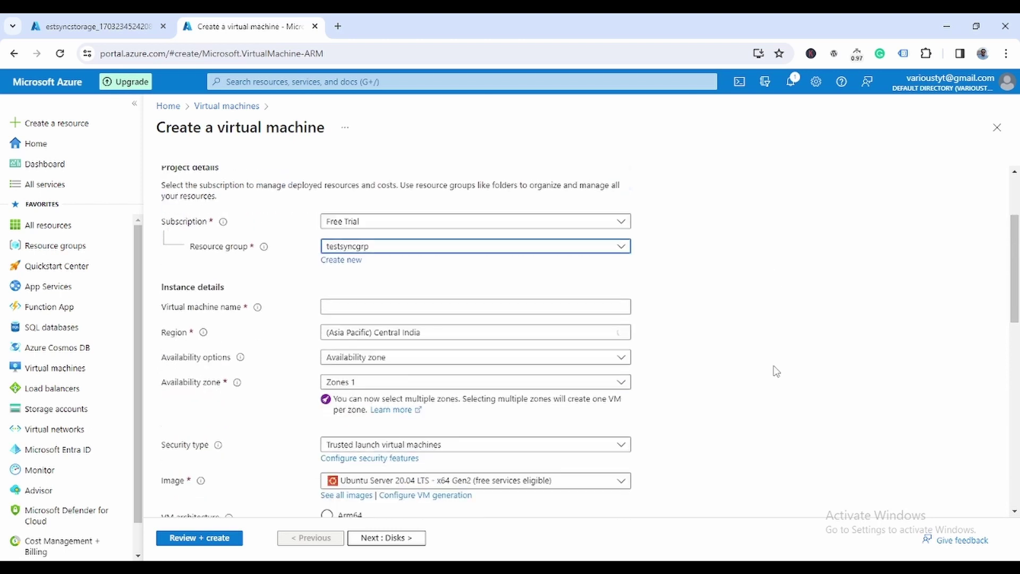
{"action": "left_click", "coordinate": [377, 235]}
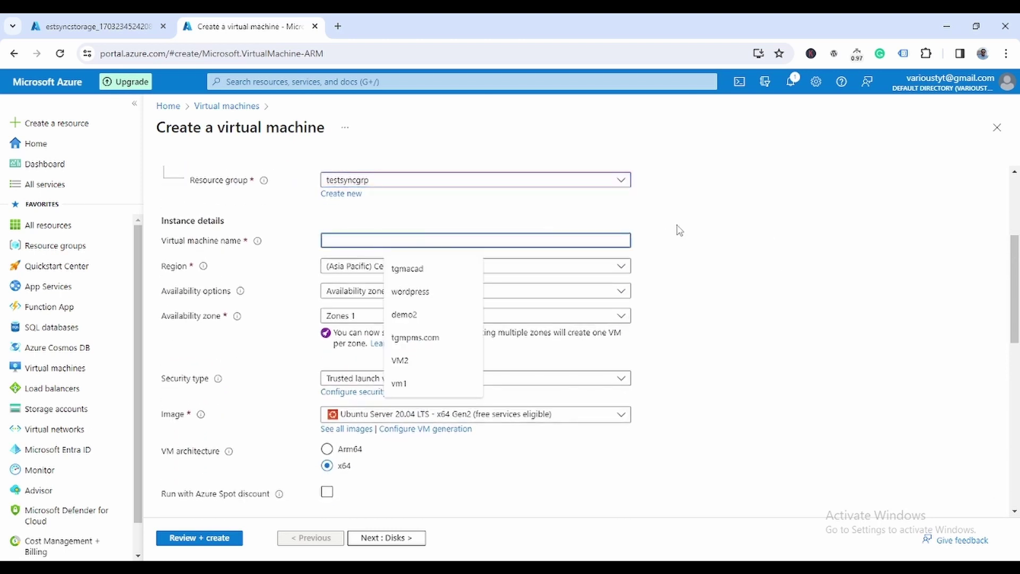
{"action": "type", "text": "VM1"}
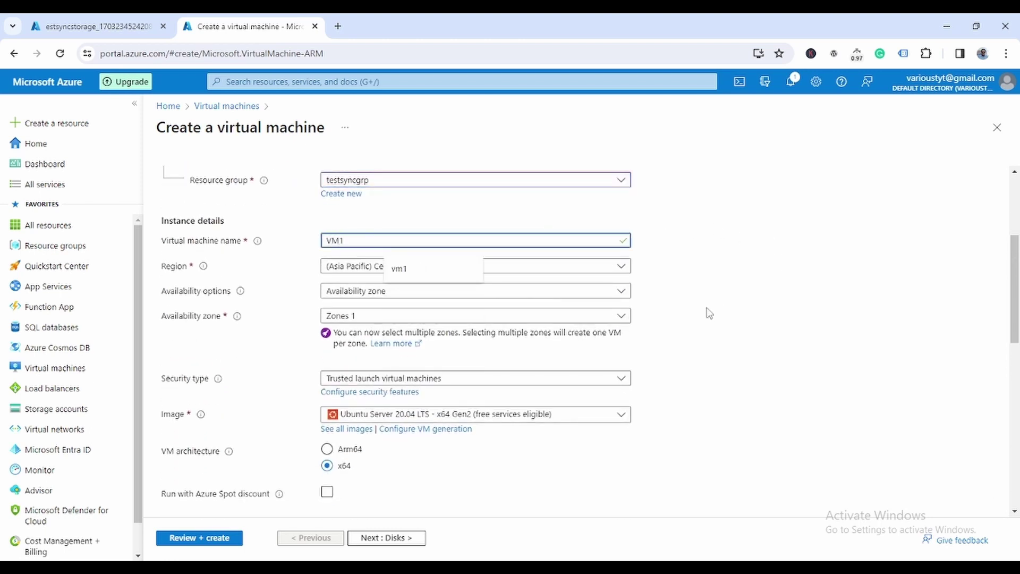
{"action": "left_click", "coordinate": [708, 312]}
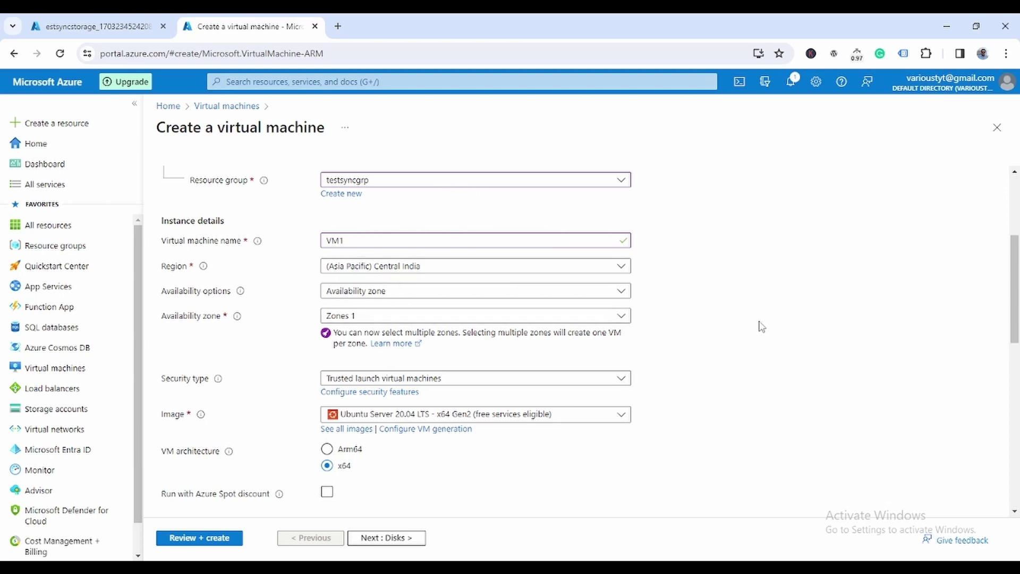
Step: Choose the Windows Server 2022 Datacenter: Azure Edition image
{"action": "scroll", "coordinate": [760, 326], "scroll_direction": "down", "scroll_amount": 2}
{"action": "left_click", "coordinate": [524, 300]}
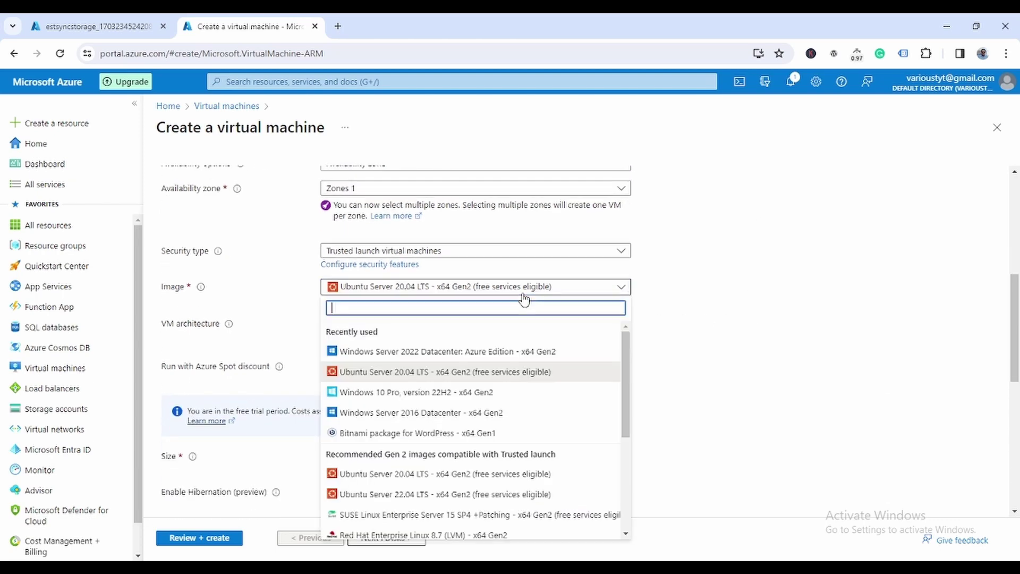
{"action": "left_click", "coordinate": [512, 353]}
Step: Set the VM size to Standard_D4s_v3 with 4 vCPUs and 16 GiB
{"action": "scroll", "coordinate": [786, 307], "scroll_direction": "down", "scroll_amount": 4}
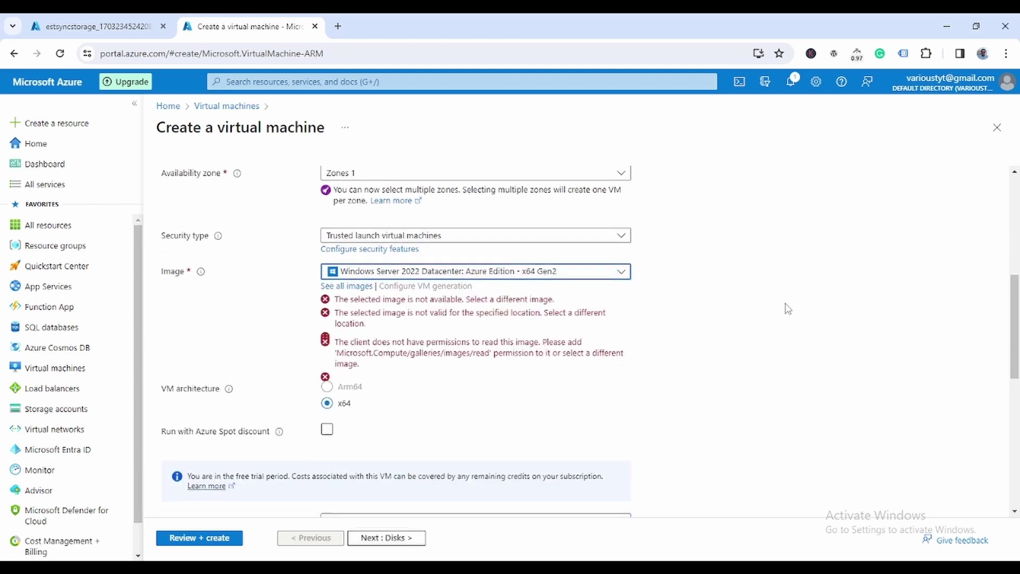
{"action": "scroll", "coordinate": [651, 305], "scroll_direction": "up", "scroll_amount": 3}
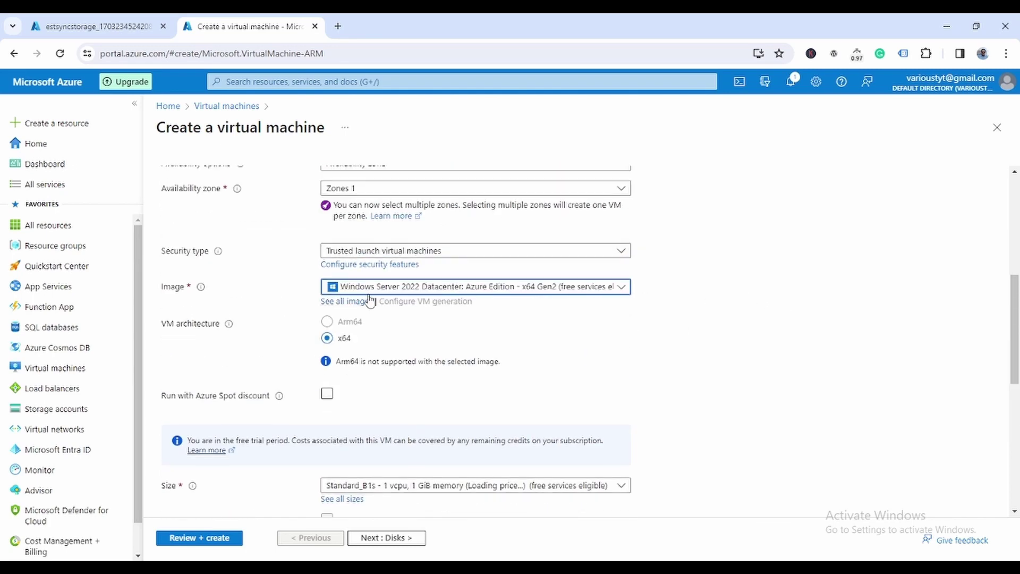
{"action": "scroll", "coordinate": [729, 323], "scroll_direction": "down", "scroll_amount": 2}
{"action": "left_click", "coordinate": [519, 358]}
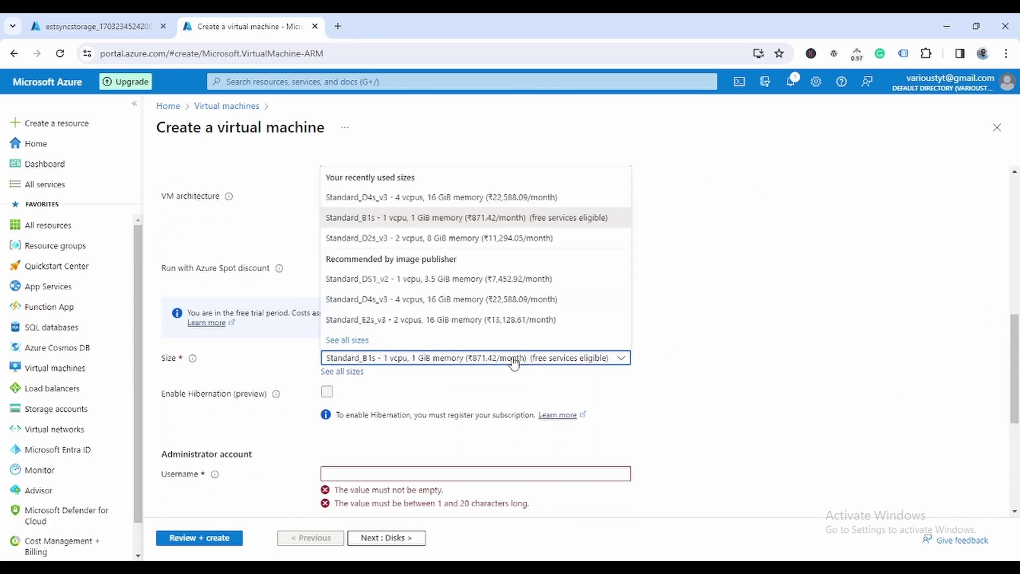
{"action": "left_click", "coordinate": [460, 202]}
Step: Enter the administrator username and the account password, then confirm the password
{"action": "scroll", "coordinate": [738, 409], "scroll_direction": "down", "scroll_amount": 3}
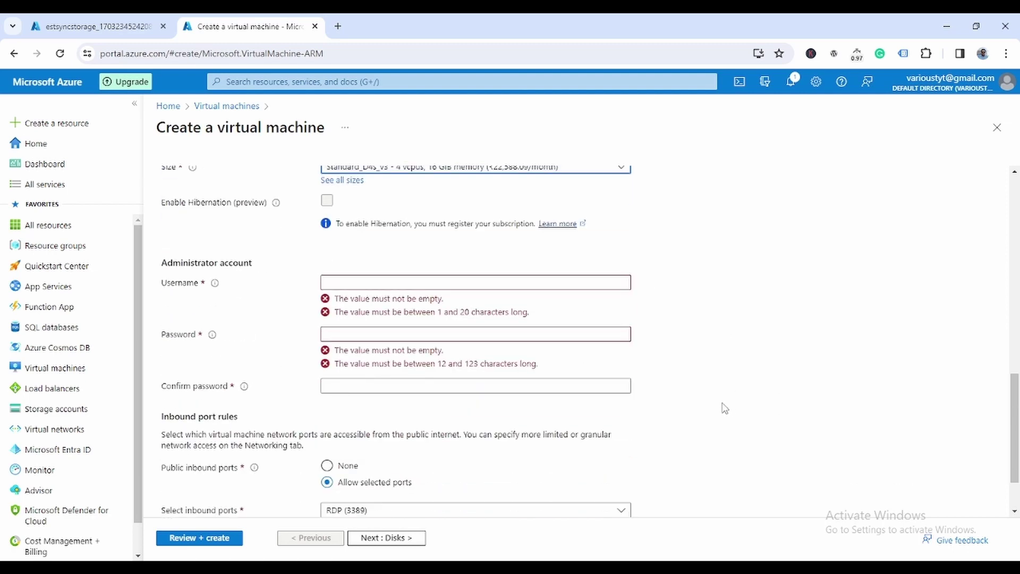
{"action": "left_click", "coordinate": [375, 282]}
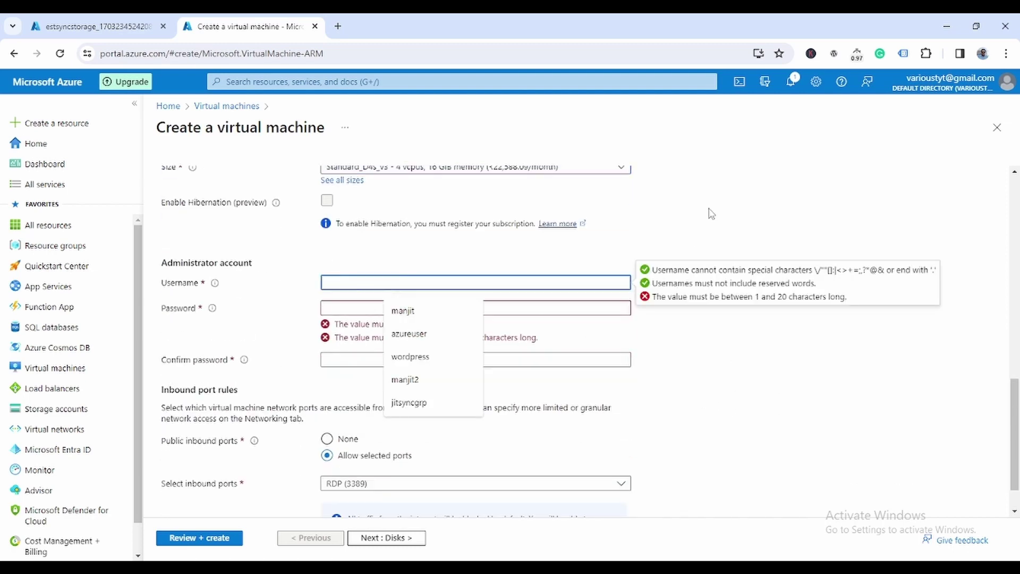
{"action": "type", "text": "manjit"}
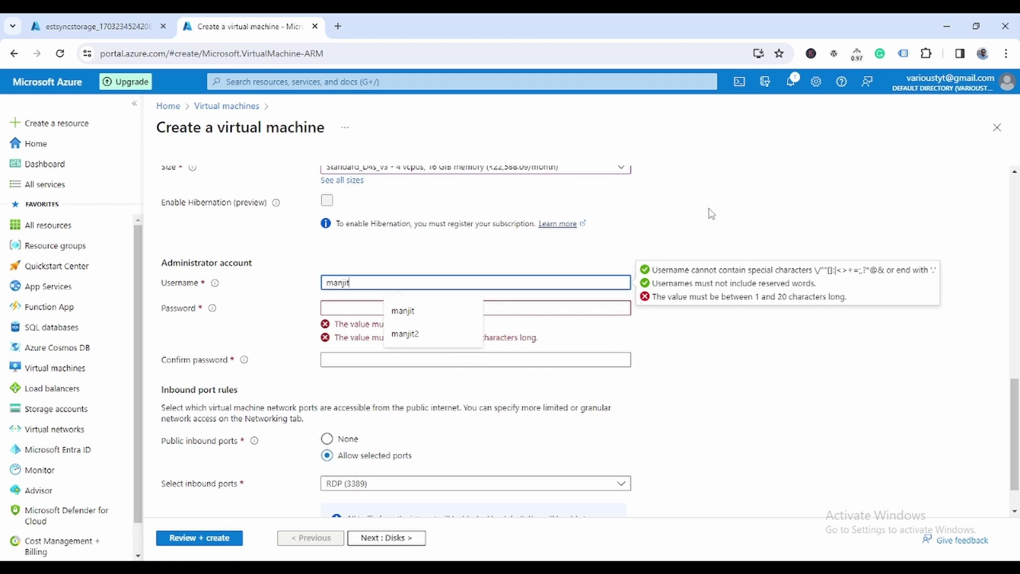
{"action": "key", "text": "Tab"}
{"action": "type", "text": "••"}
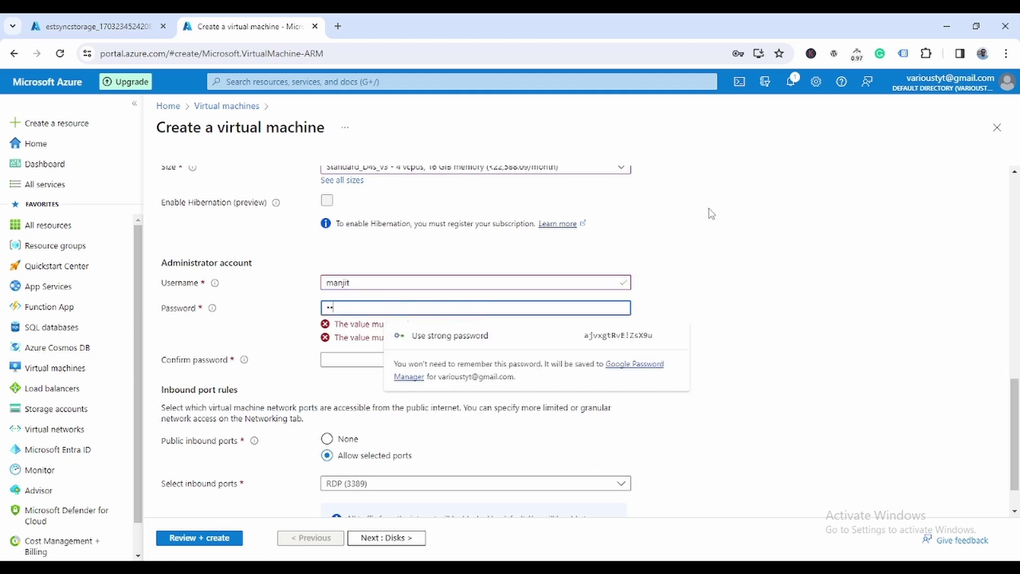
{"action": "type", "text": "••••••"}
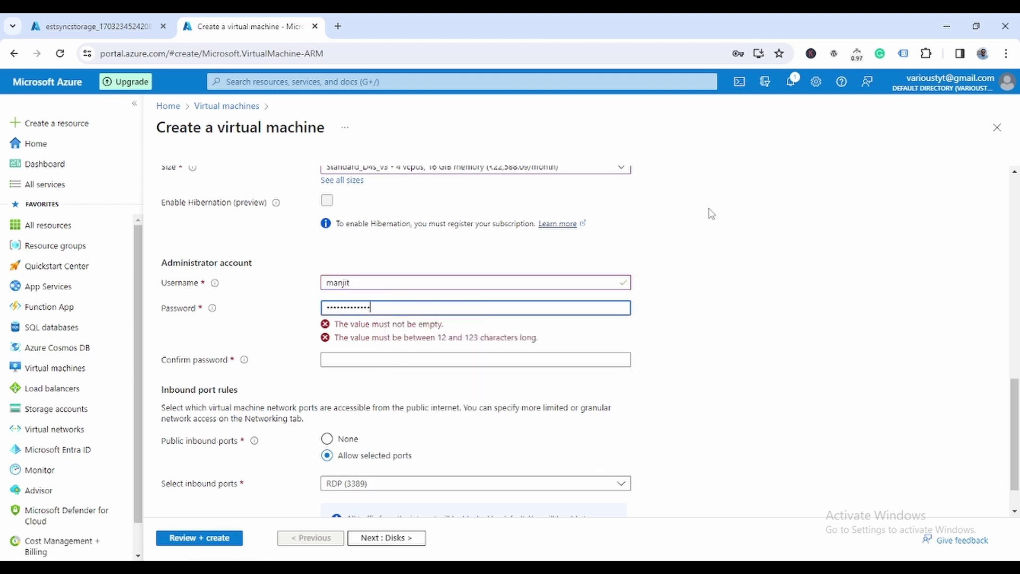
{"action": "type", "text": "•"}
{"action": "key", "text": "Tab"}
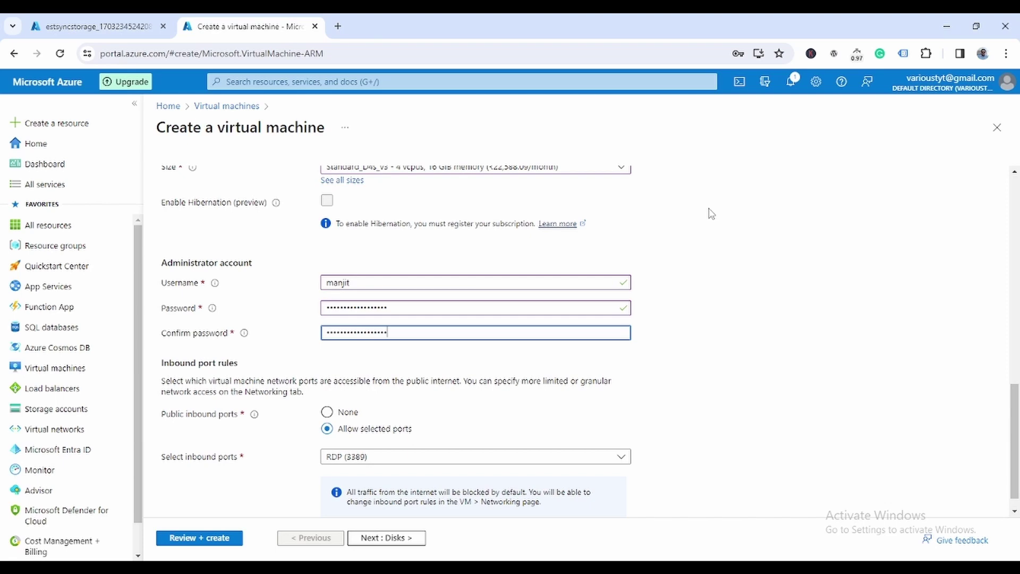
Step: Keep default Disks, Networking, Management, Monitoring, Advanced and Tags settings, then create VM1
{"action": "scroll", "coordinate": [483, 425], "scroll_direction": "down", "scroll_amount": 1}
{"action": "left_click", "coordinate": [418, 542]}
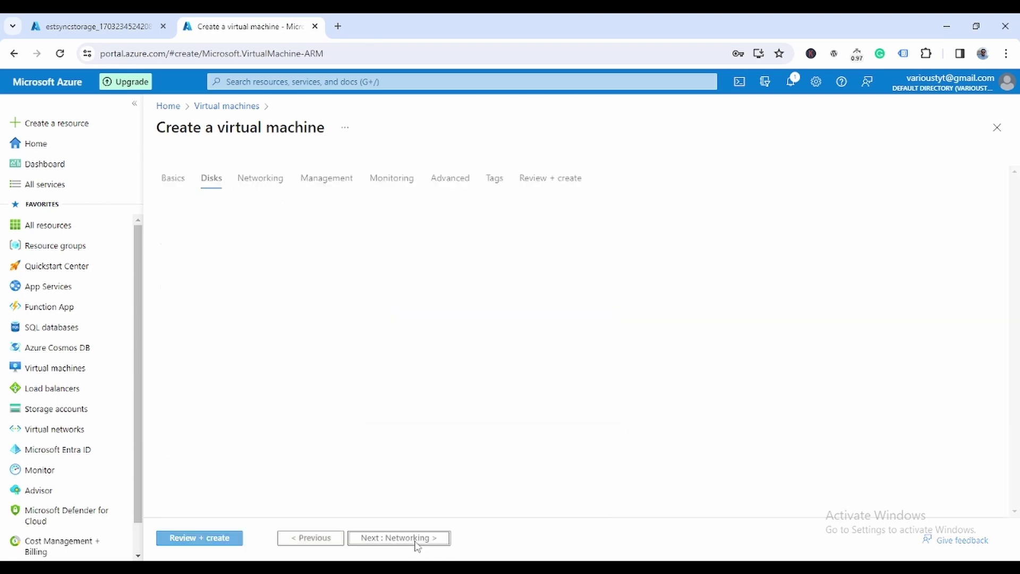
{"action": "left_click", "coordinate": [419, 541]}
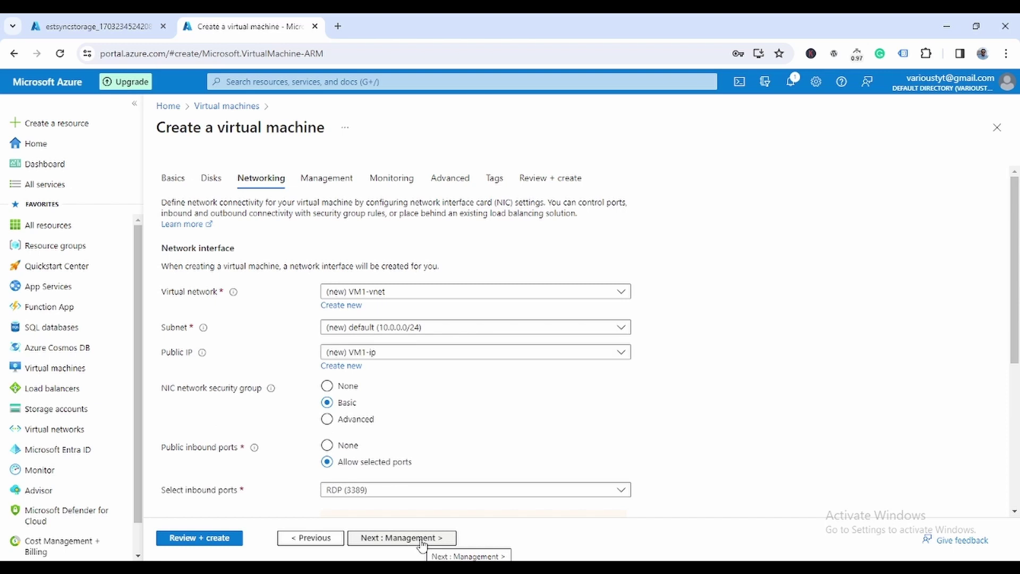
{"action": "left_click", "coordinate": [419, 539]}
{"action": "left_click", "coordinate": [421, 539]}
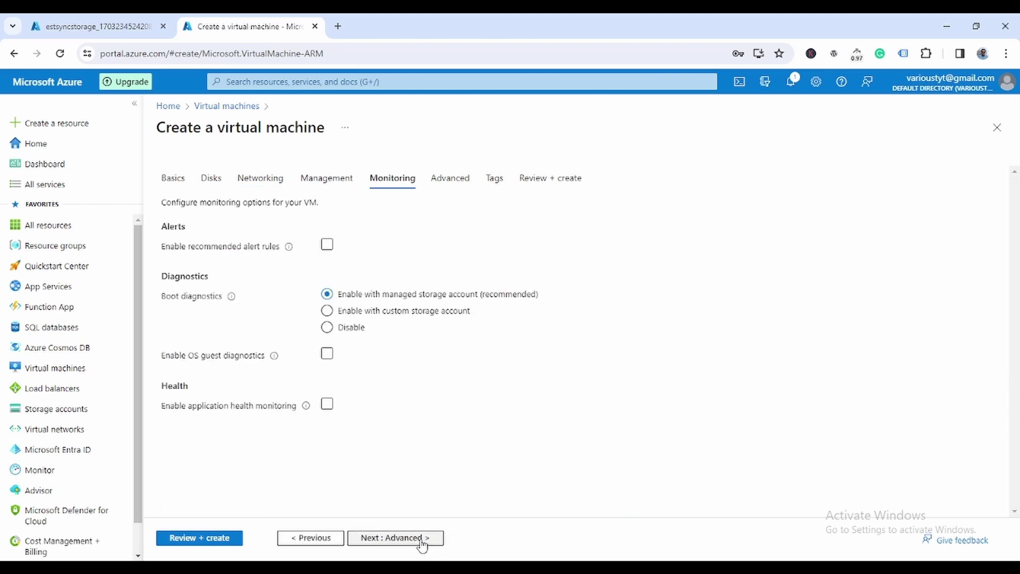
{"action": "left_click", "coordinate": [421, 539]}
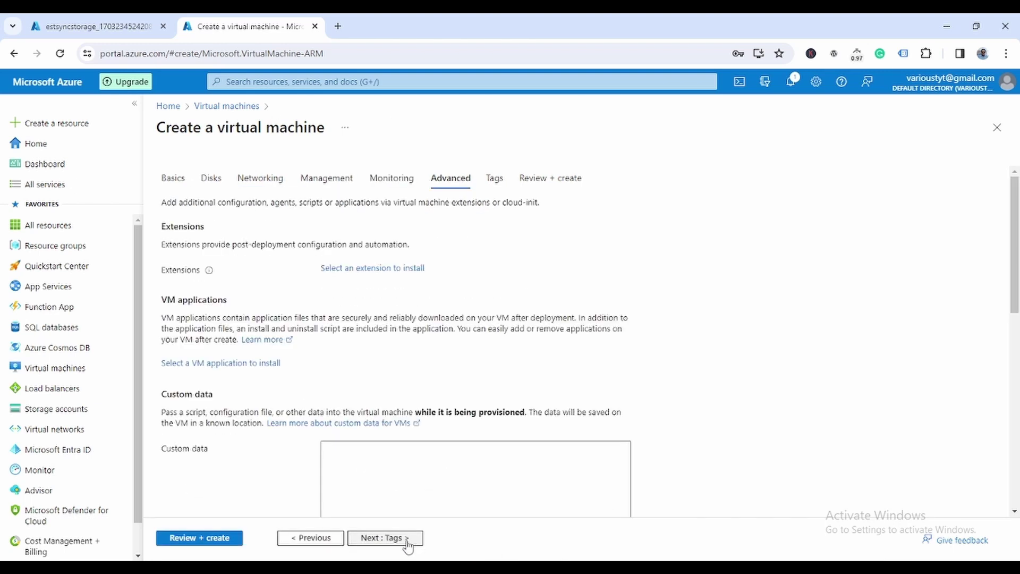
{"action": "left_click", "coordinate": [407, 542]}
{"action": "left_click", "coordinate": [409, 540]}
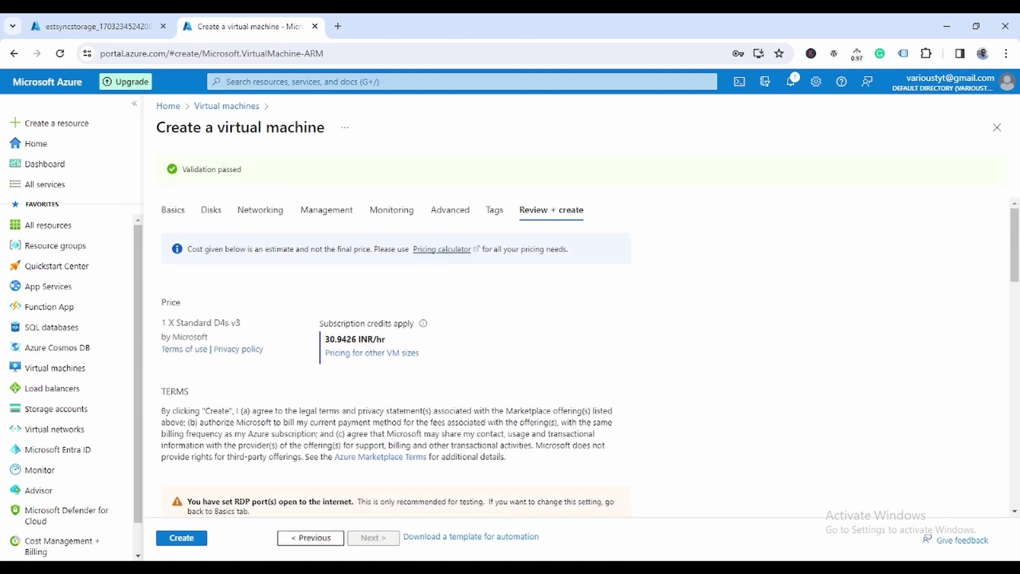
{"action": "left_click", "coordinate": [182, 538]}
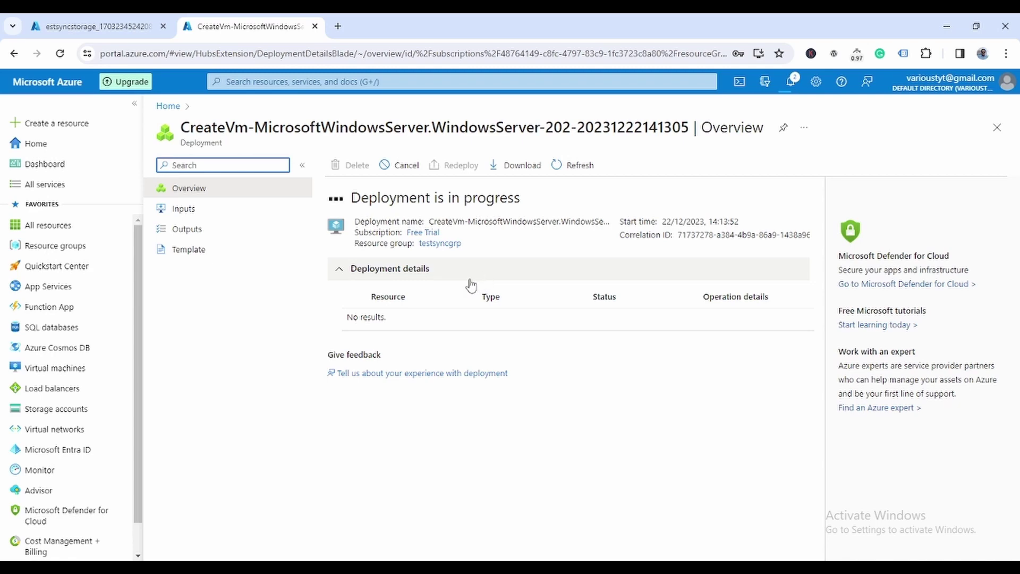
Step: Open the deployed estsyncstorage account and show its file shares
{"action": "left_click", "coordinate": [99, 29]}
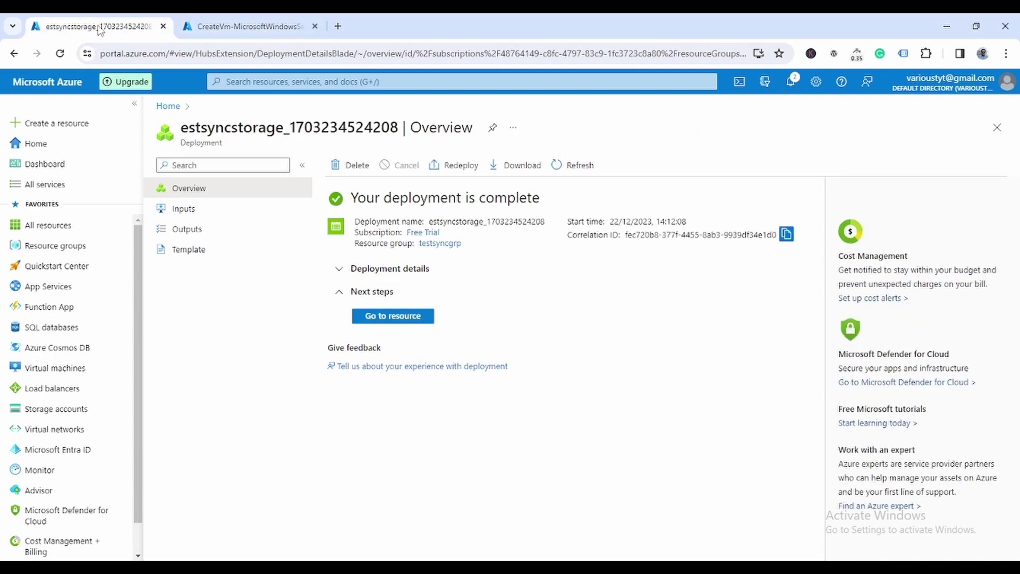
{"action": "left_click", "coordinate": [409, 317]}
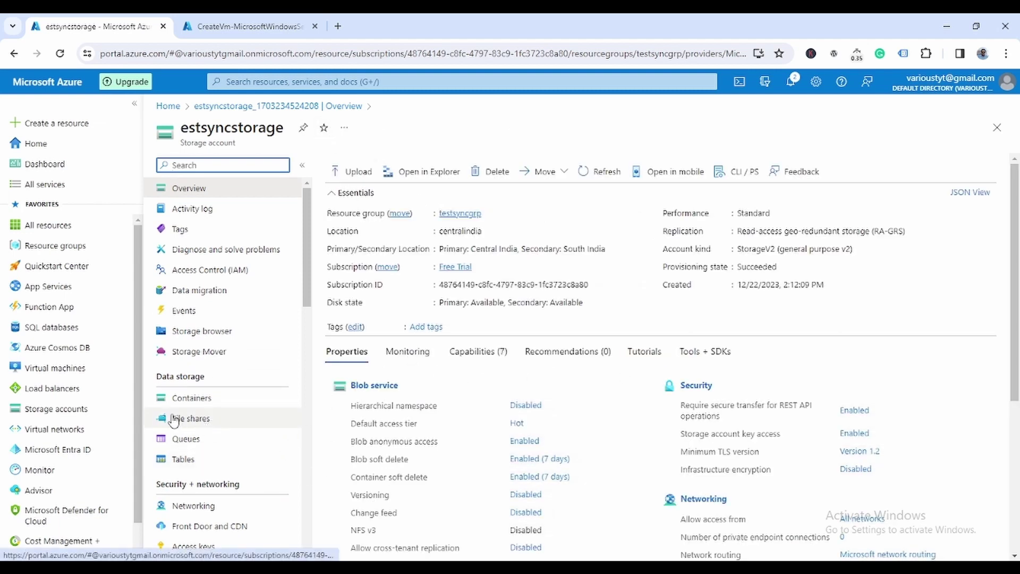
{"action": "left_click", "coordinate": [204, 425]}
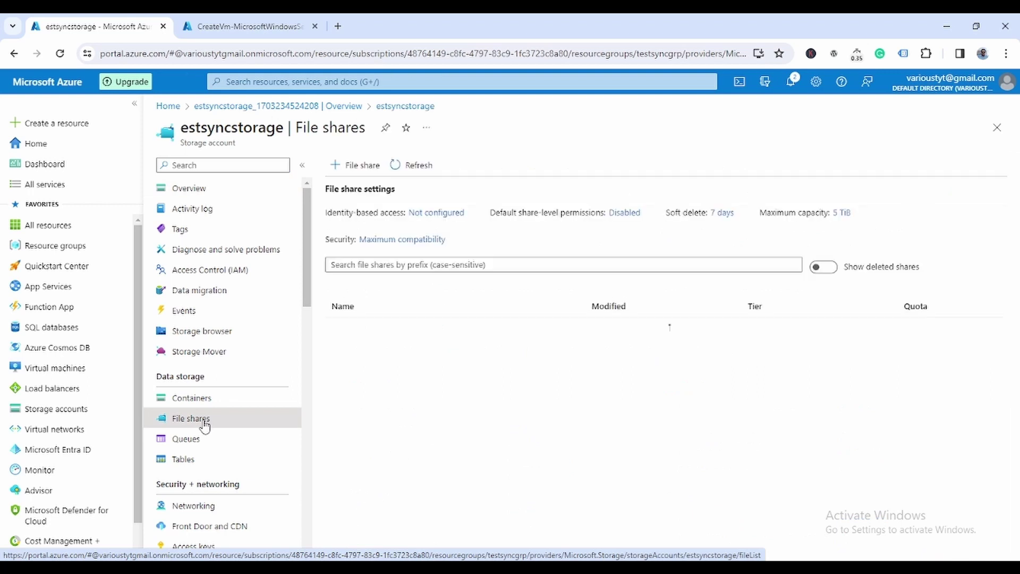
Step: Add the file share syncfileshare with default backup settings and create it
{"action": "left_click", "coordinate": [360, 165]}
{"action": "left_click", "coordinate": [348, 198]}
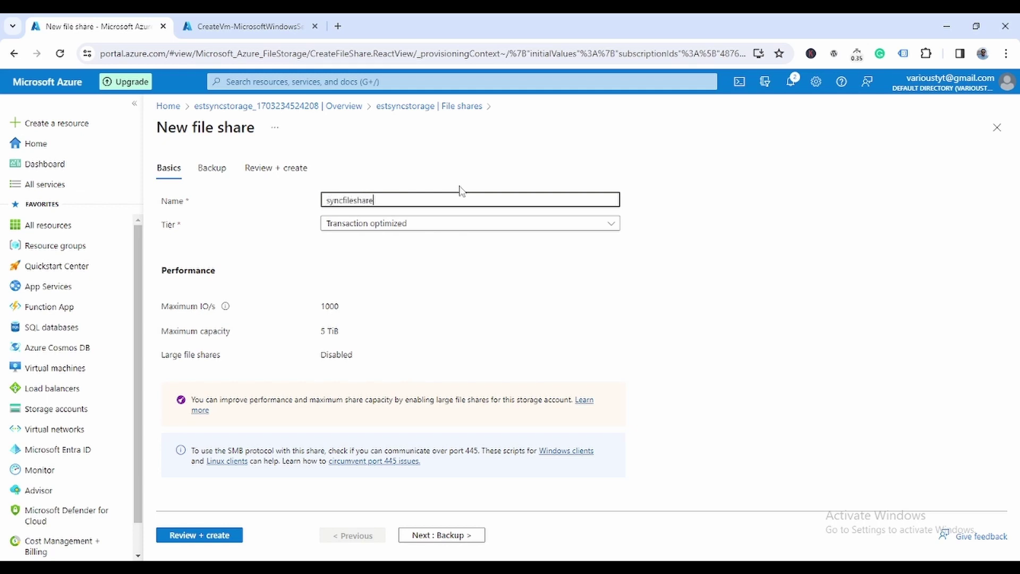
{"action": "left_click", "coordinate": [442, 198]}
{"action": "left_click", "coordinate": [461, 536]}
{"action": "left_click", "coordinate": [463, 538]}
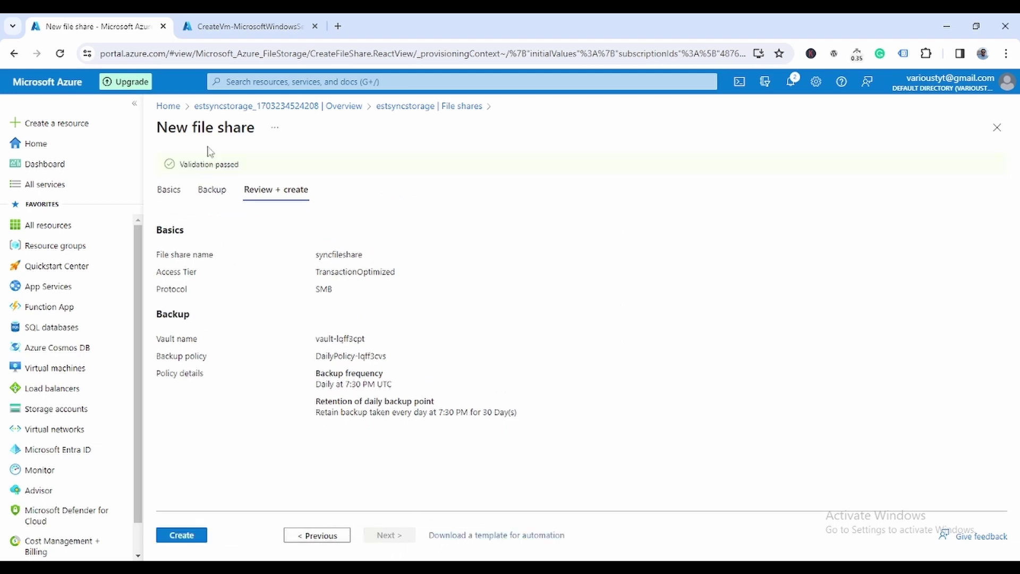
{"action": "left_click", "coordinate": [201, 535]}
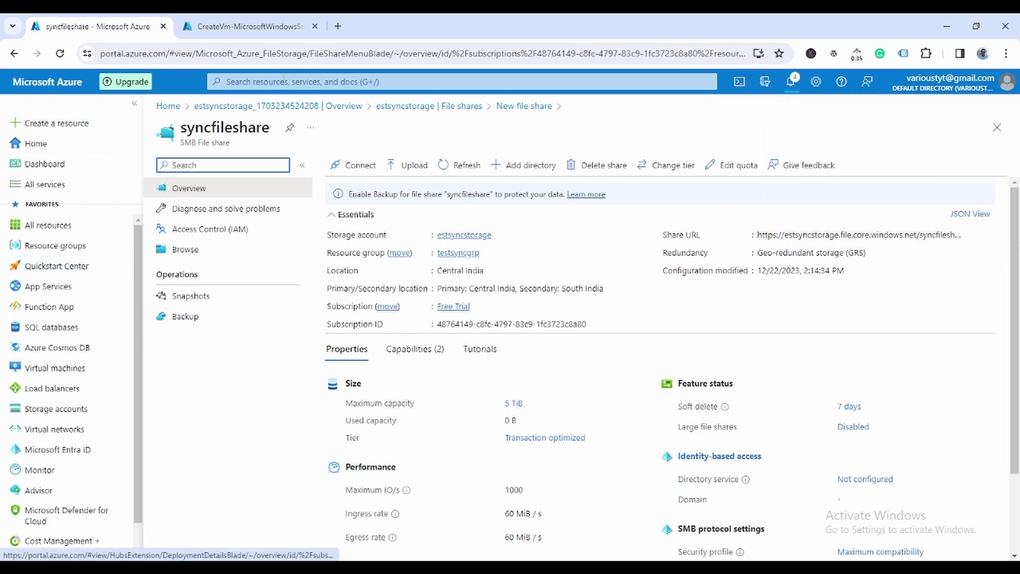
Step: Search the portal for 'azure file sync' and open the Marketplace Azure File Sync offering
{"action": "left_click", "coordinate": [285, 81]}
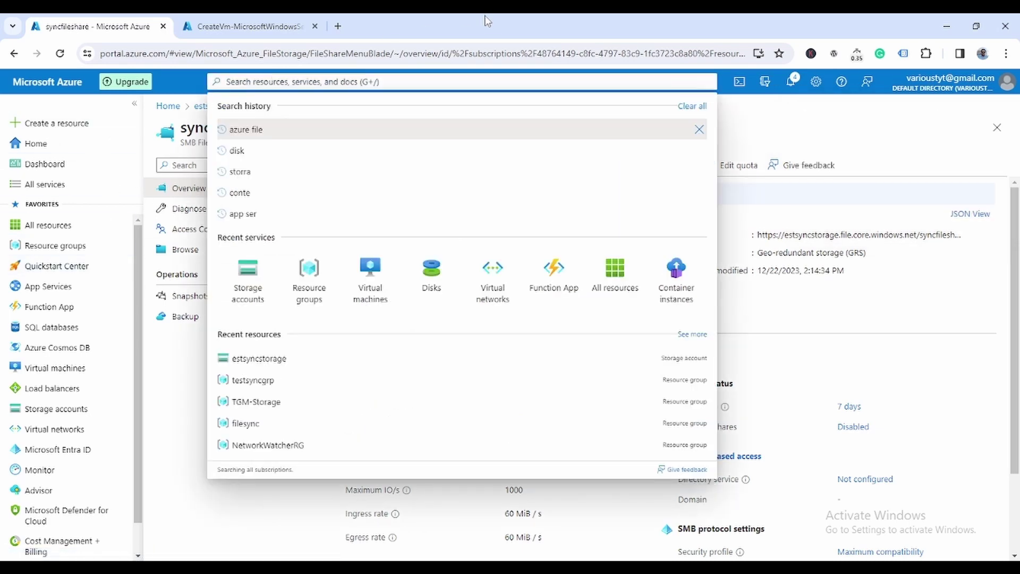
{"action": "type", "text": "azure"}
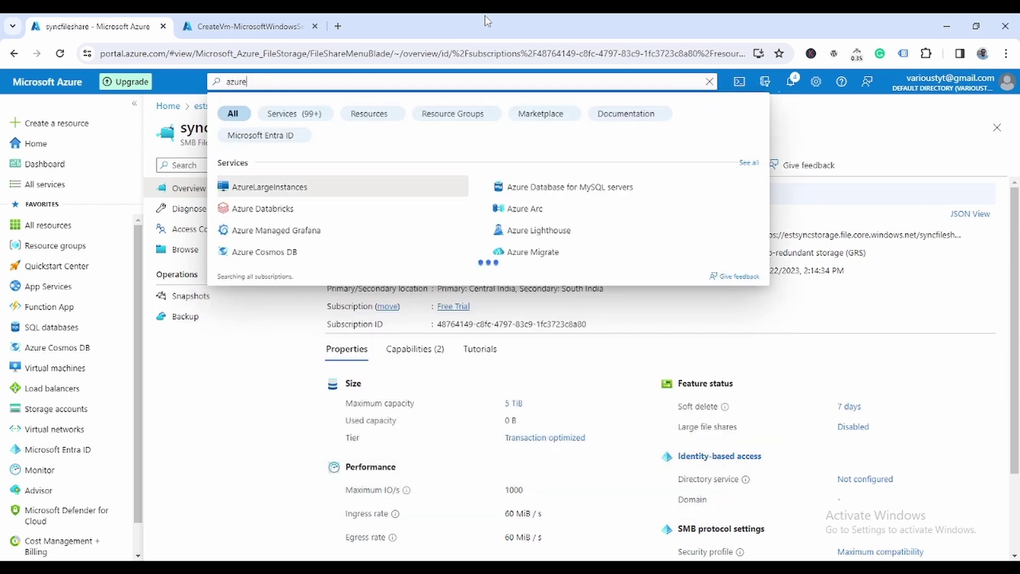
{"action": "type", "text": " fi"}
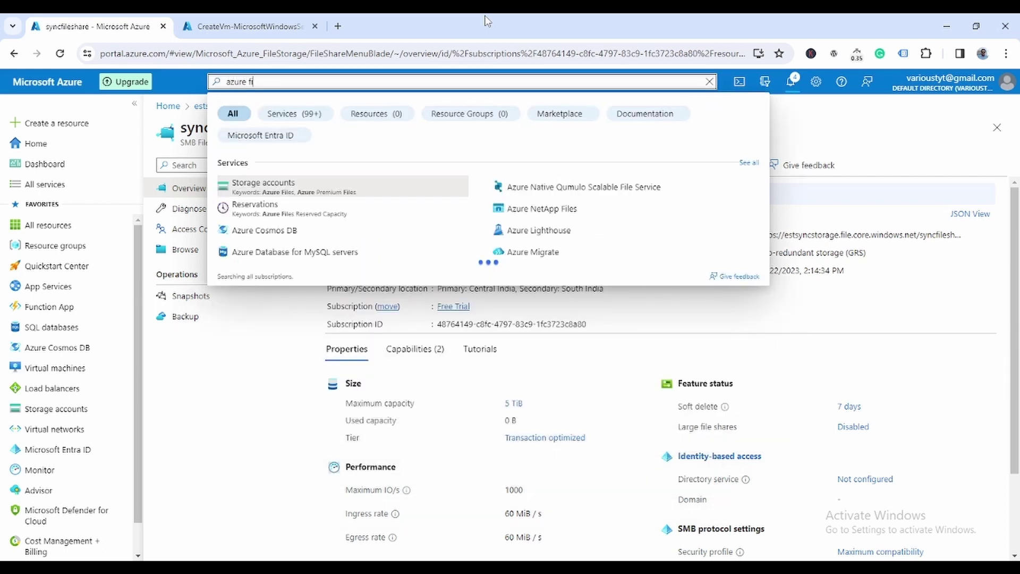
{"action": "type", "text": "le sync"}
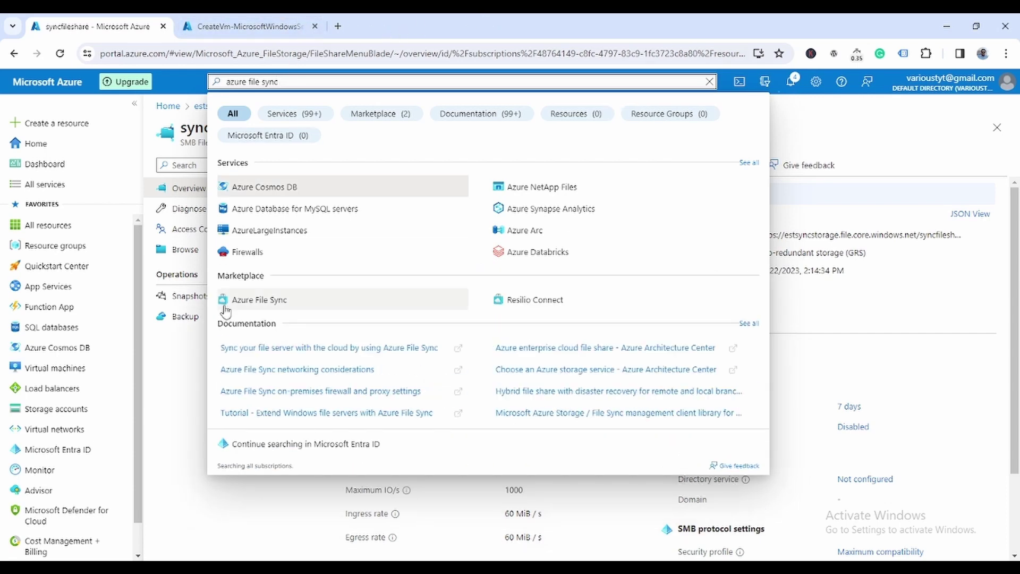
{"action": "left_click", "coordinate": [277, 301]}
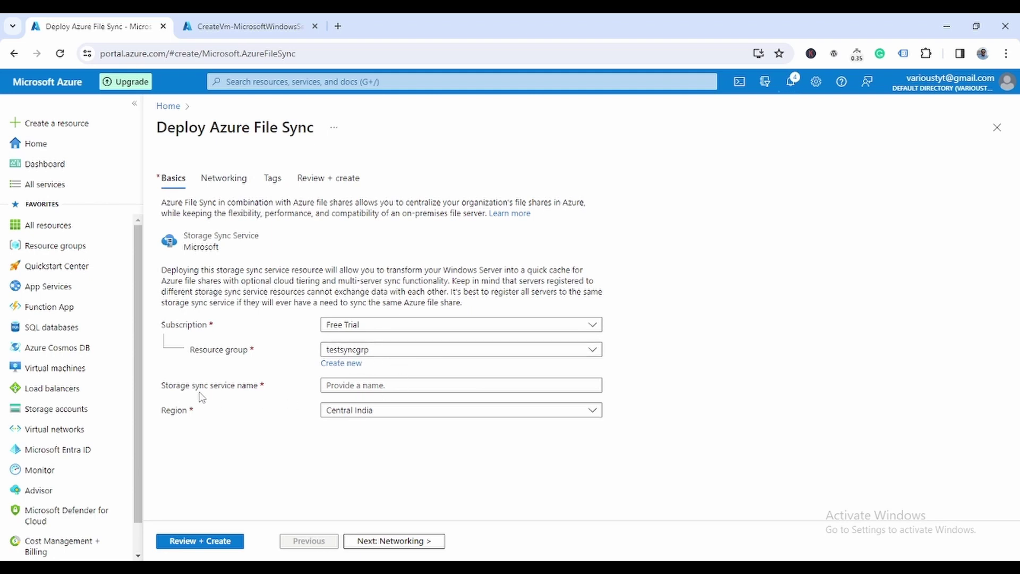
Step: Name the service teststoragesyncsrv and create it with default networking and tags
{"action": "left_click", "coordinate": [591, 388]}
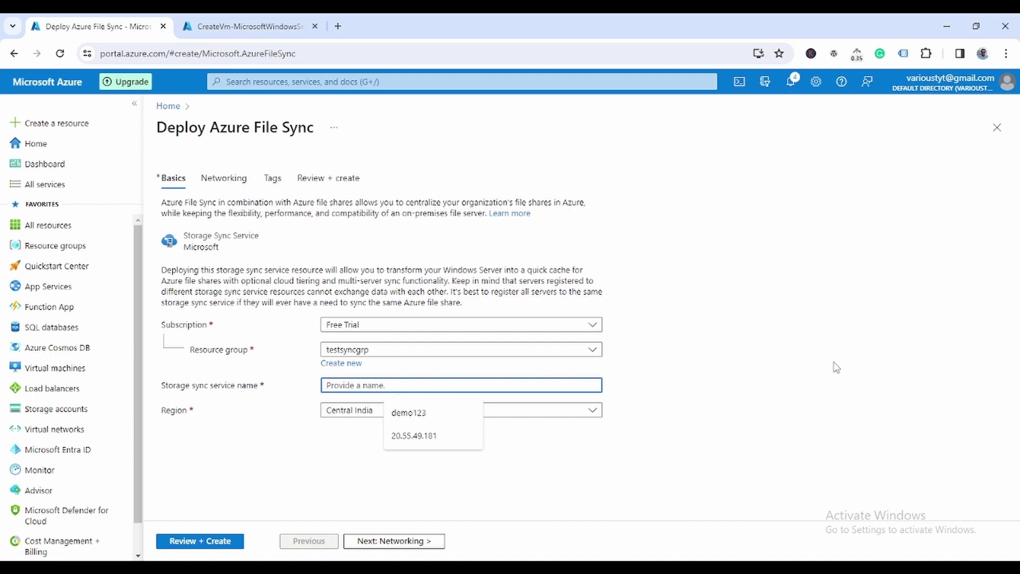
{"action": "type", "text": "tes"}
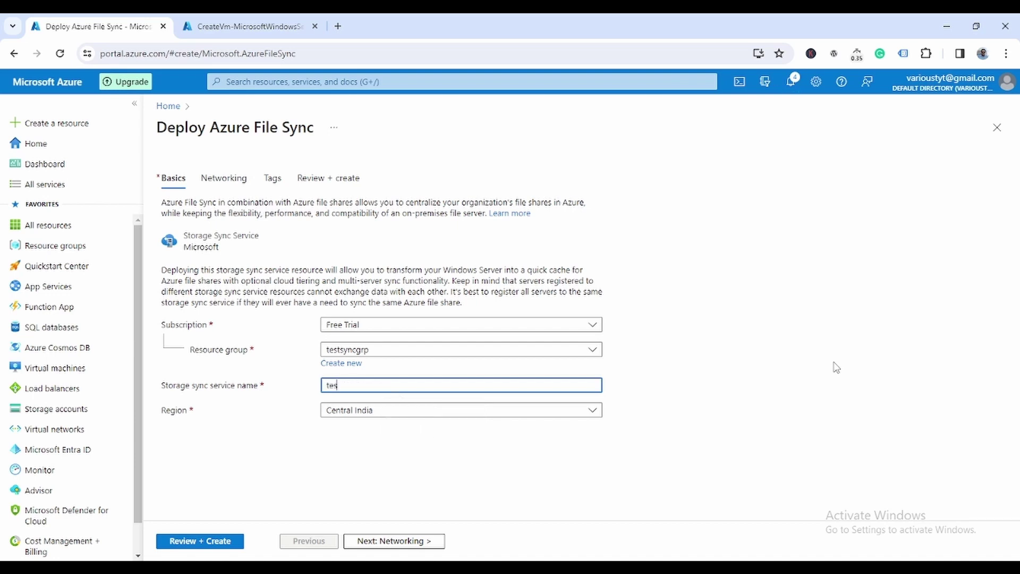
{"action": "type", "text": "tstora"}
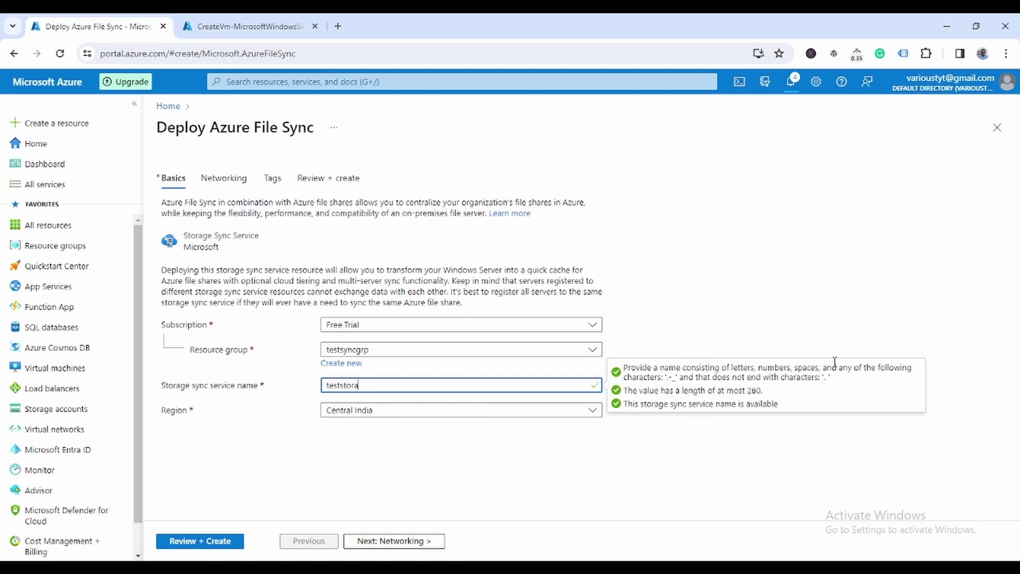
{"action": "type", "text": "gesyncsrv"}
{"action": "left_click", "coordinate": [398, 541]}
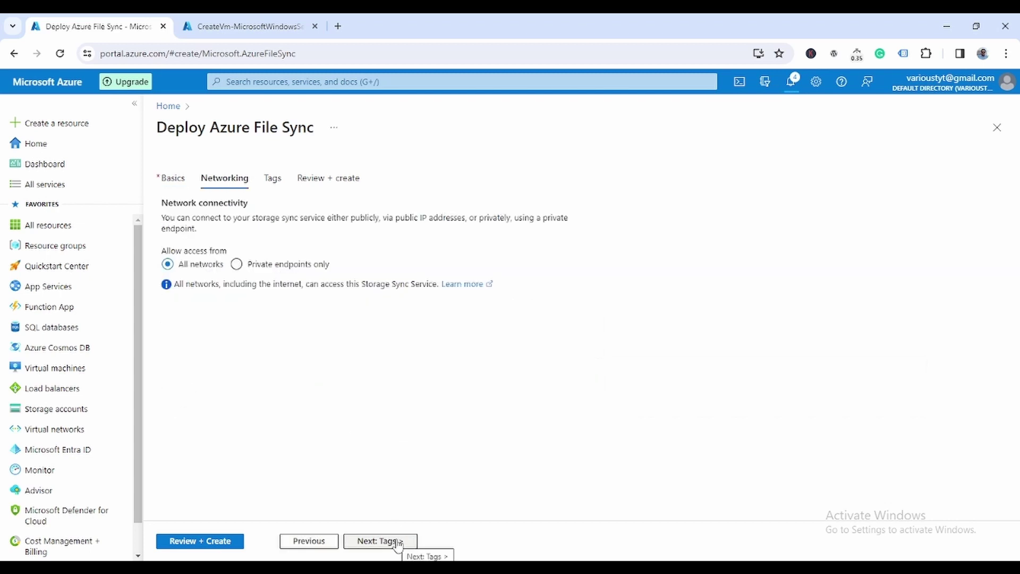
{"action": "left_click", "coordinate": [397, 541]}
{"action": "left_click", "coordinate": [398, 541]}
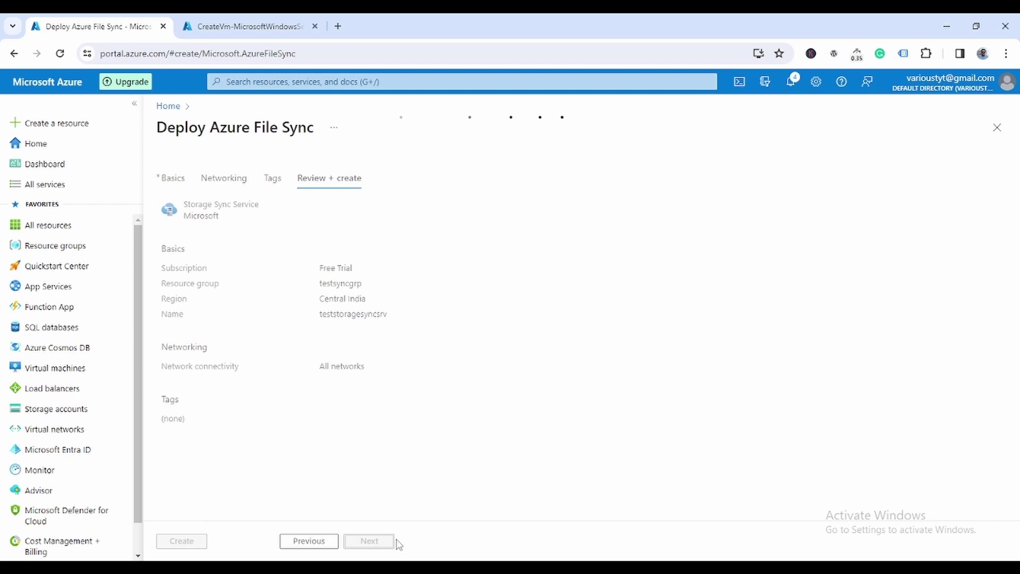
{"action": "left_click", "coordinate": [177, 541]}
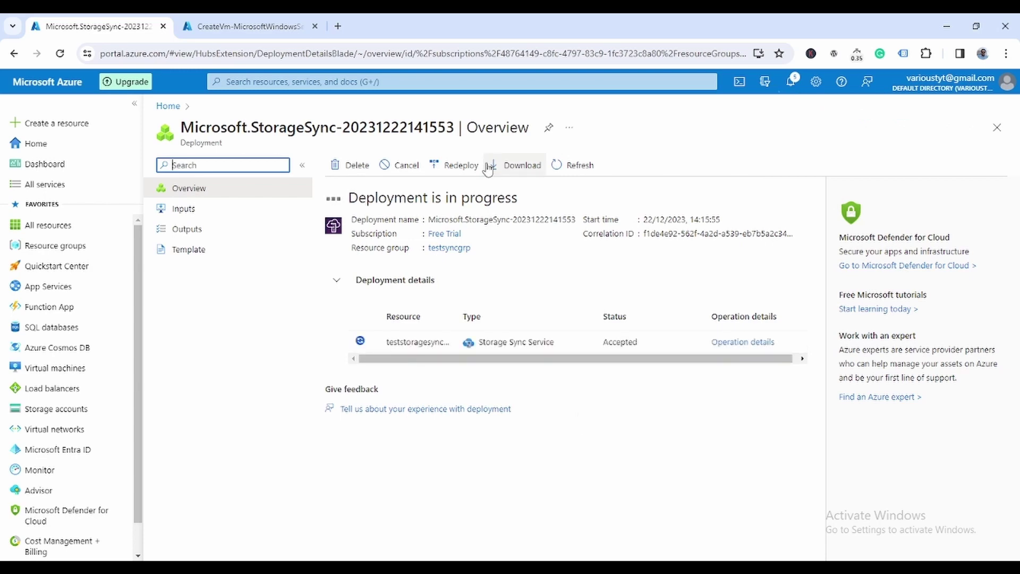
Step: Open VM1 and download its Remote Desktop (RDP) file
{"action": "left_click", "coordinate": [232, 24]}
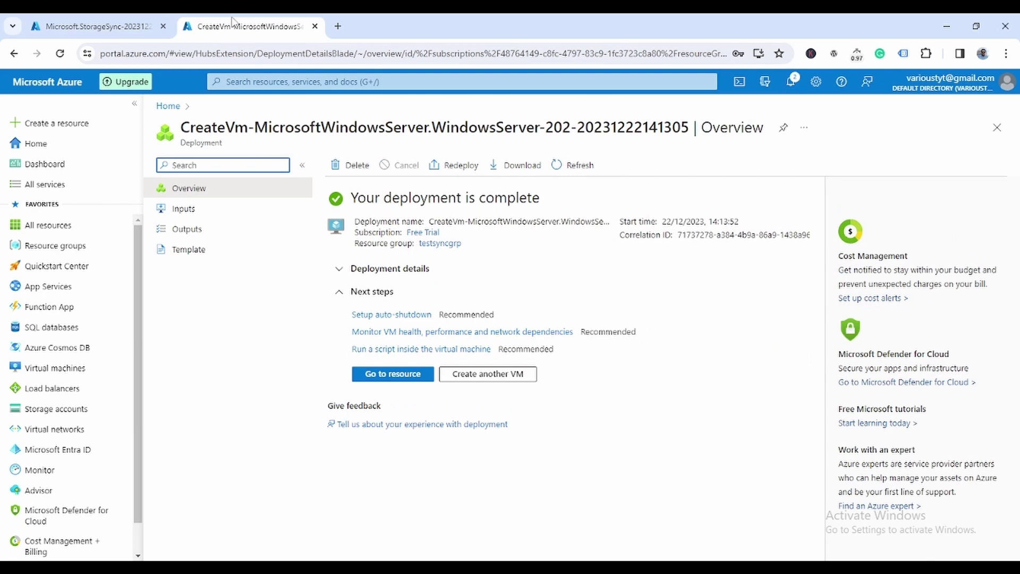
{"action": "left_click", "coordinate": [392, 374]}
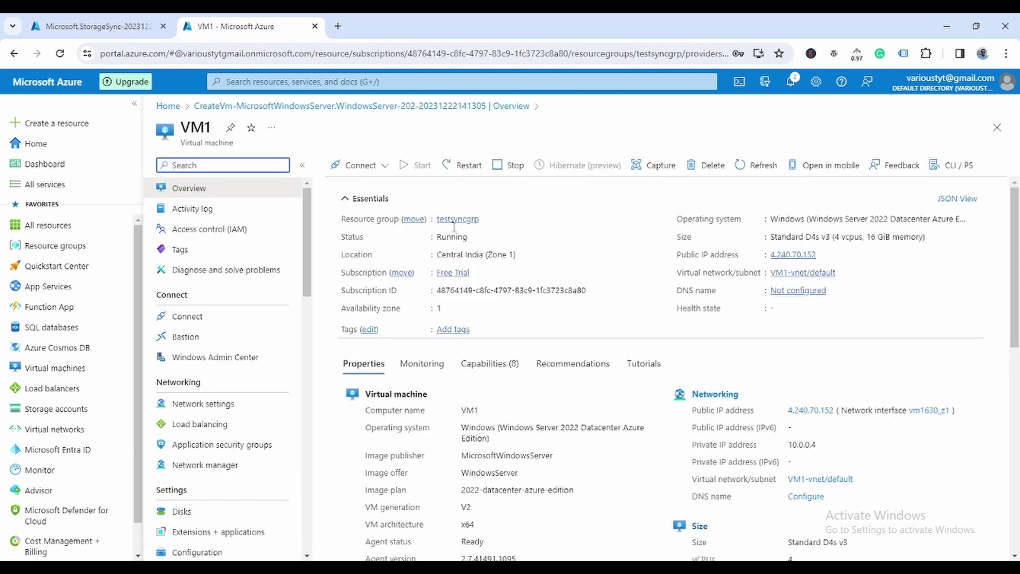
{"action": "left_click", "coordinate": [361, 166]}
{"action": "left_click", "coordinate": [353, 186]}
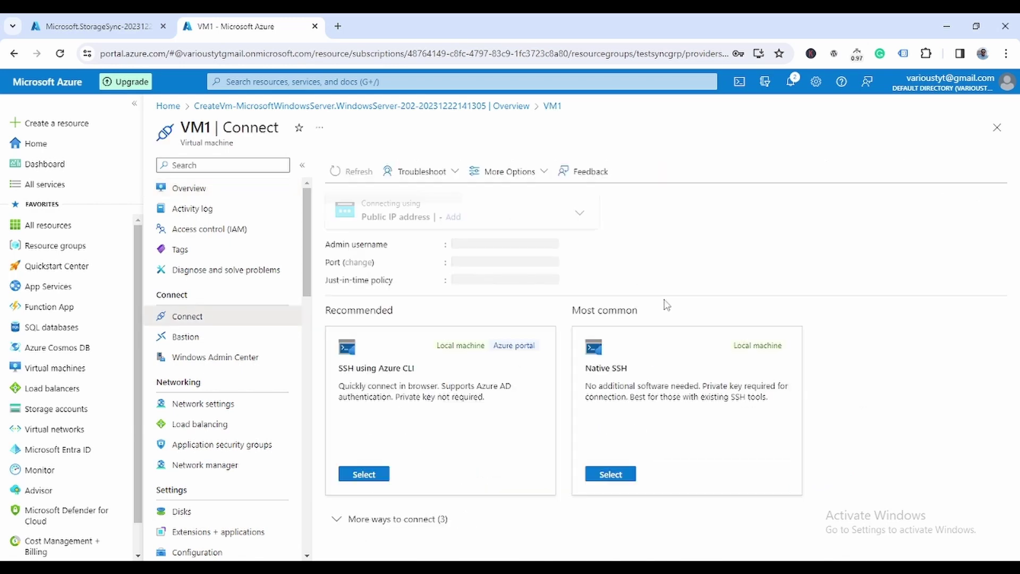
{"action": "left_click", "coordinate": [467, 513]}
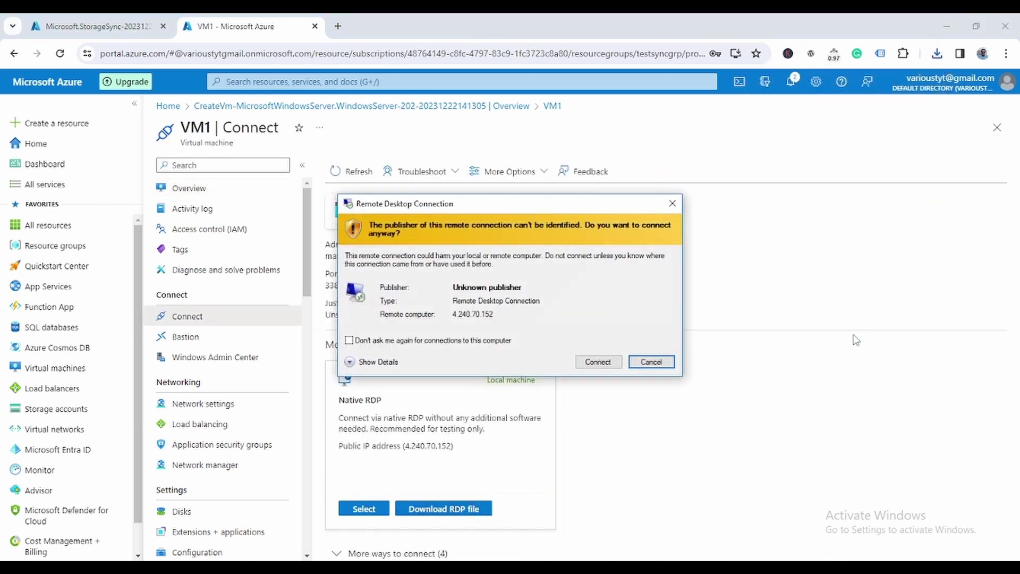
Step: Log into VM1 with the account password, accept the certificate, and return to the Storage Sync deployment
{"action": "left_click", "coordinate": [598, 362]}
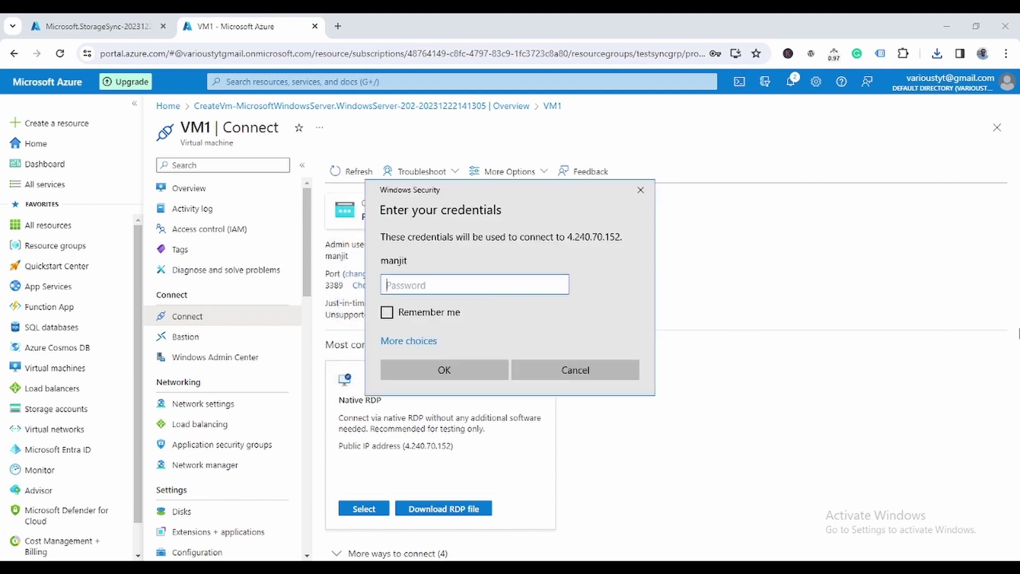
{"action": "type", "text": "•••••••"}
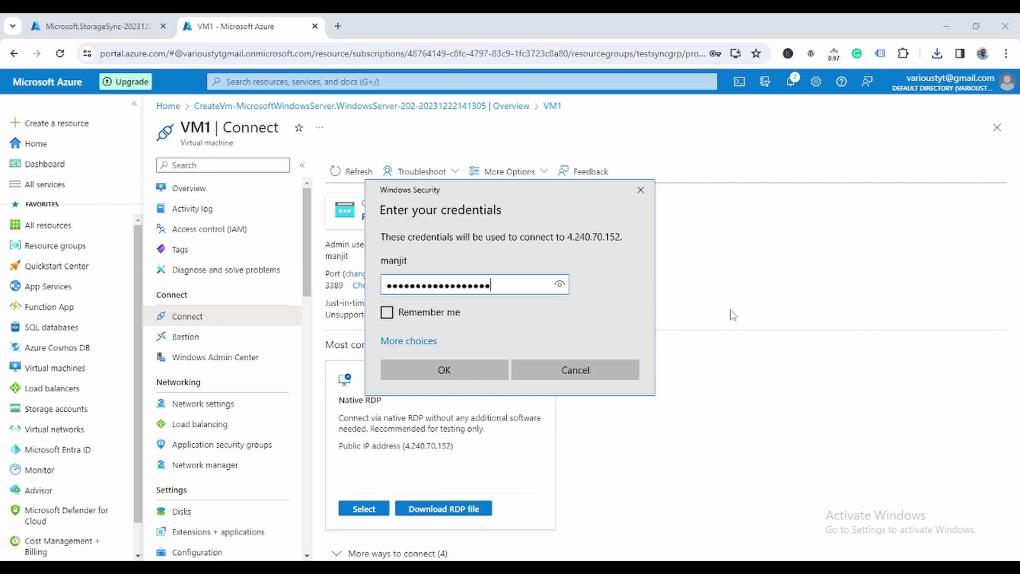
{"action": "left_click", "coordinate": [443, 369]}
{"action": "left_click", "coordinate": [551, 396]}
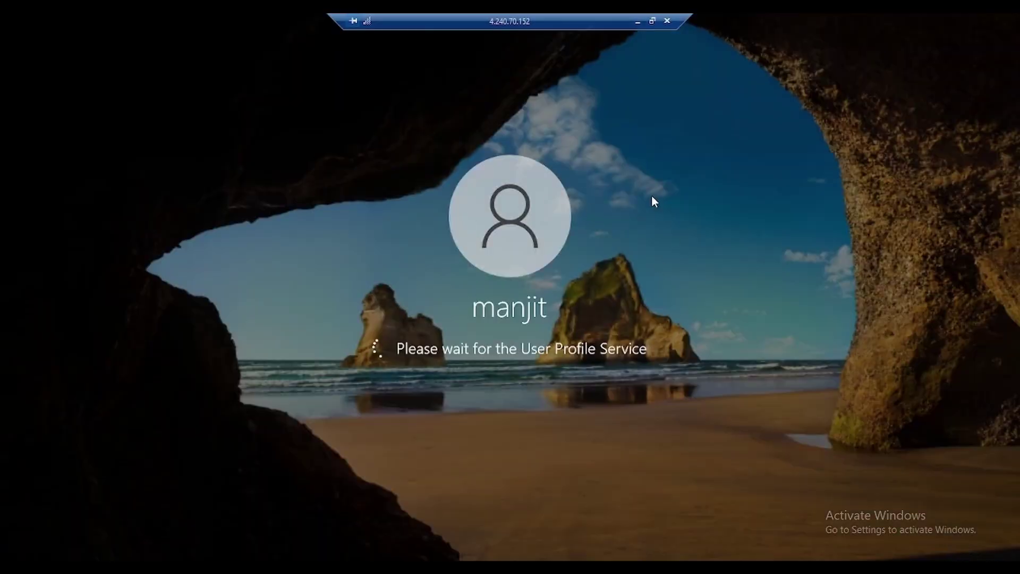
{"action": "left_click", "coordinate": [637, 22]}
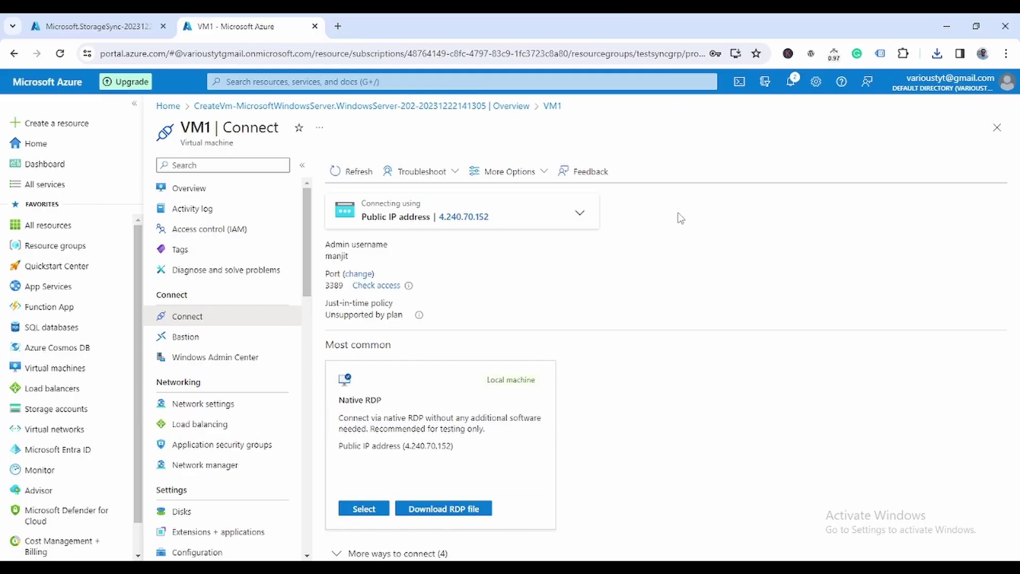
{"action": "left_click", "coordinate": [85, 21]}
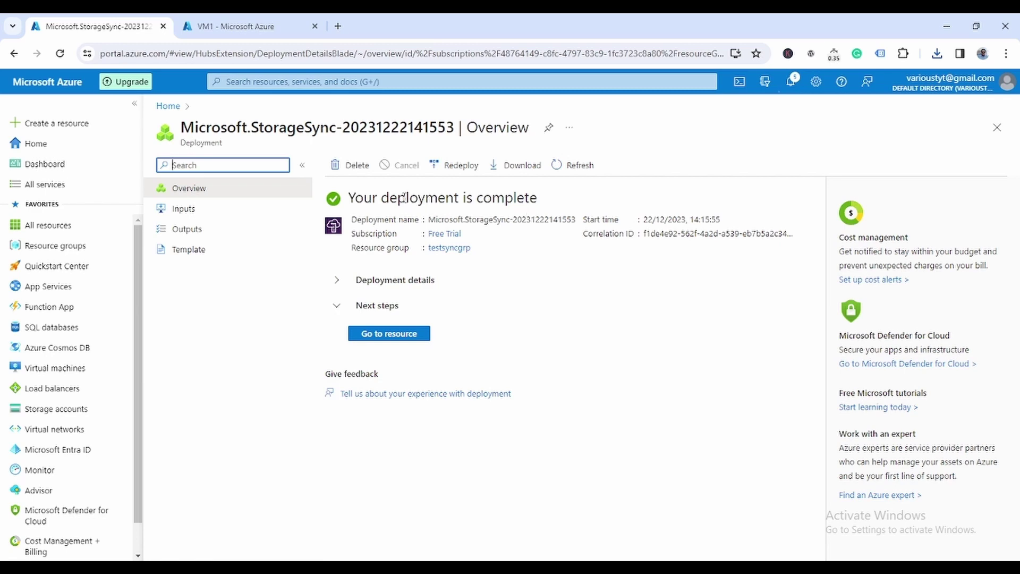
Step: Open teststoragesyncsrv and view its registered servers, then its sync groups
{"action": "left_click", "coordinate": [404, 336]}
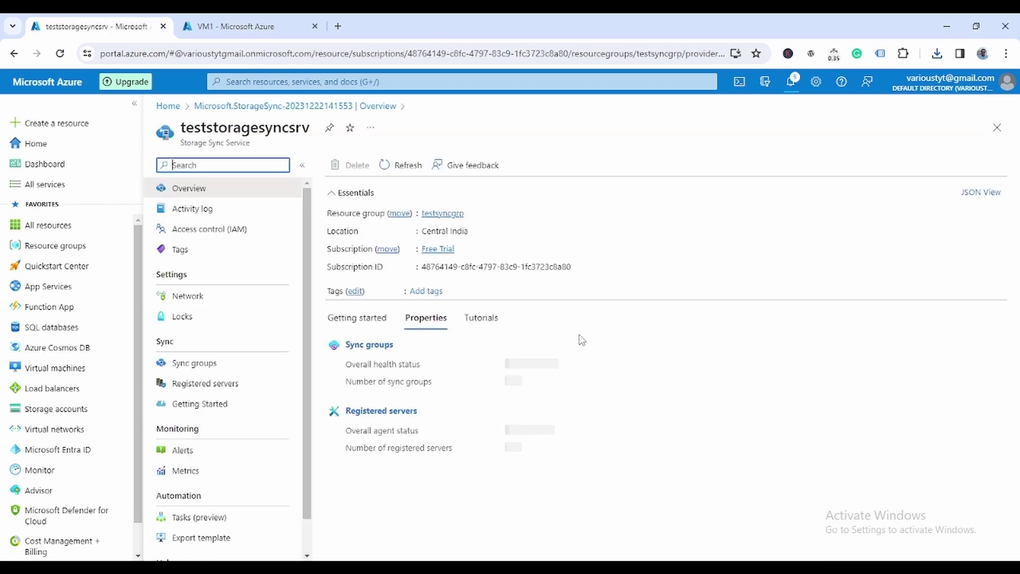
{"action": "left_click", "coordinate": [224, 386]}
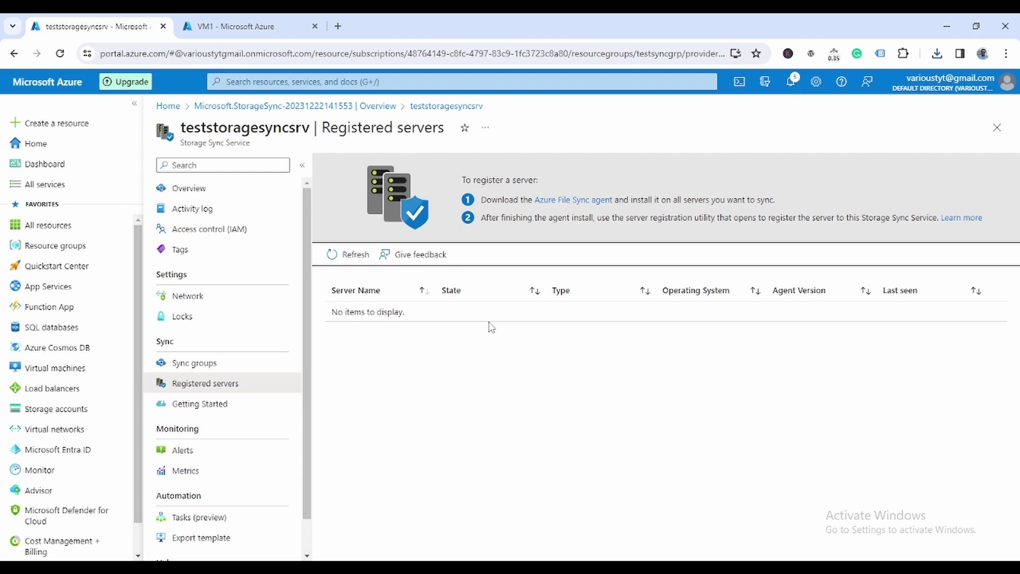
{"action": "left_click", "coordinate": [199, 364]}
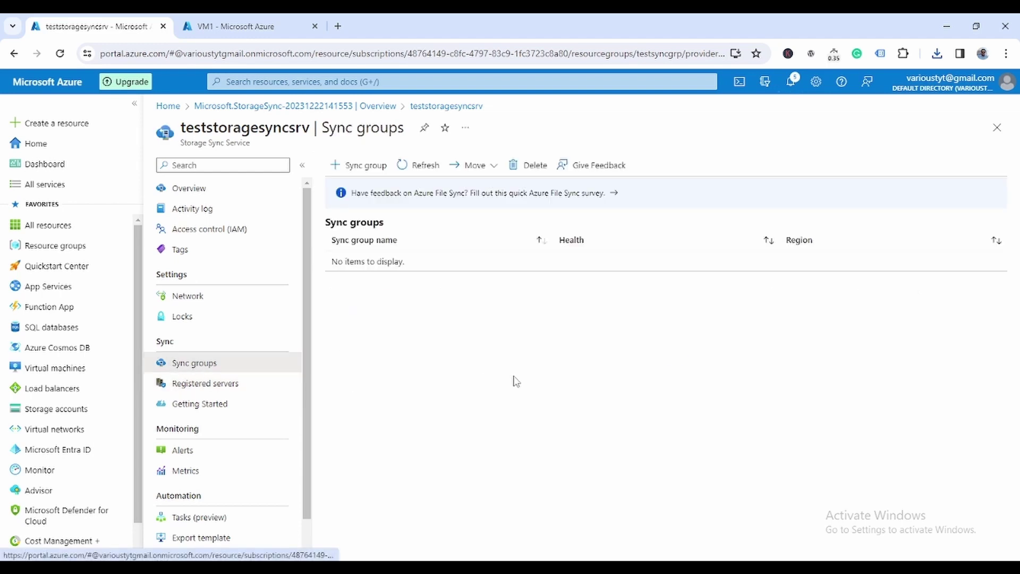
Step: Create sync group testsyncgrptgm with estsyncstorage and syncfileshare as the cloud endpoint
{"action": "left_click", "coordinate": [364, 166]}
{"action": "left_click", "coordinate": [342, 233]}
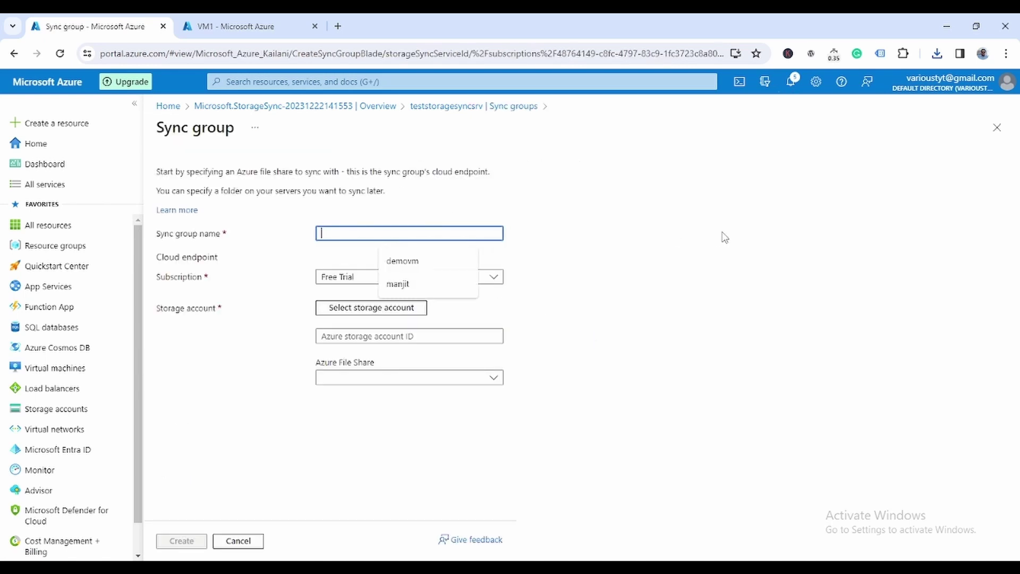
{"action": "type", "text": "testsyncgrptgm"}
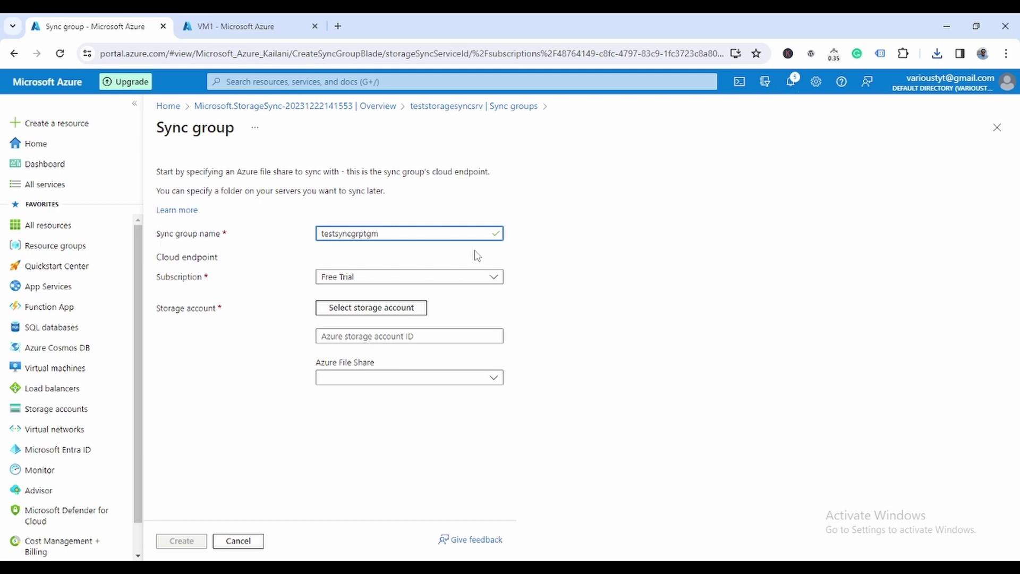
{"action": "left_click", "coordinate": [415, 316]}
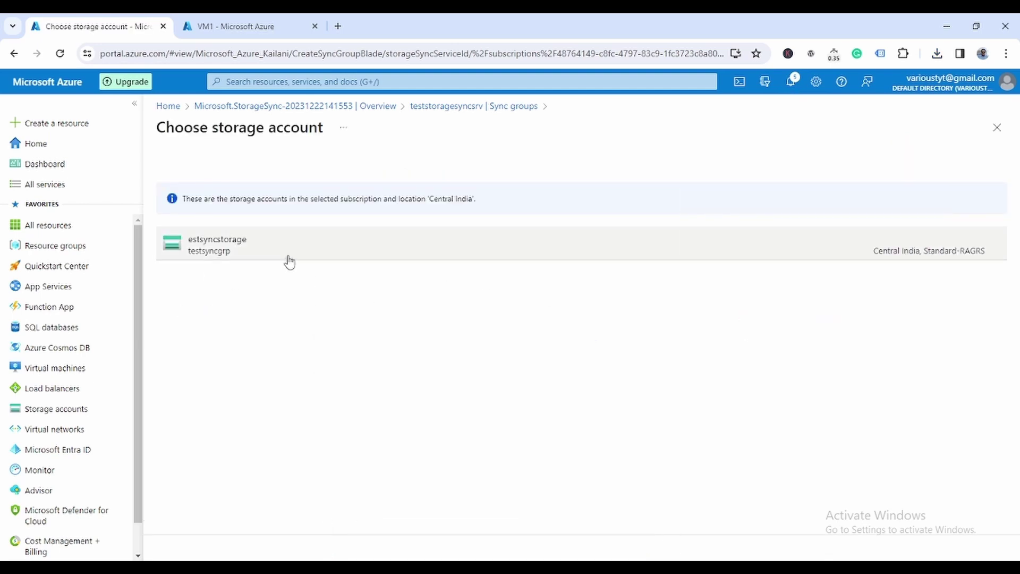
{"action": "left_click", "coordinate": [227, 255]}
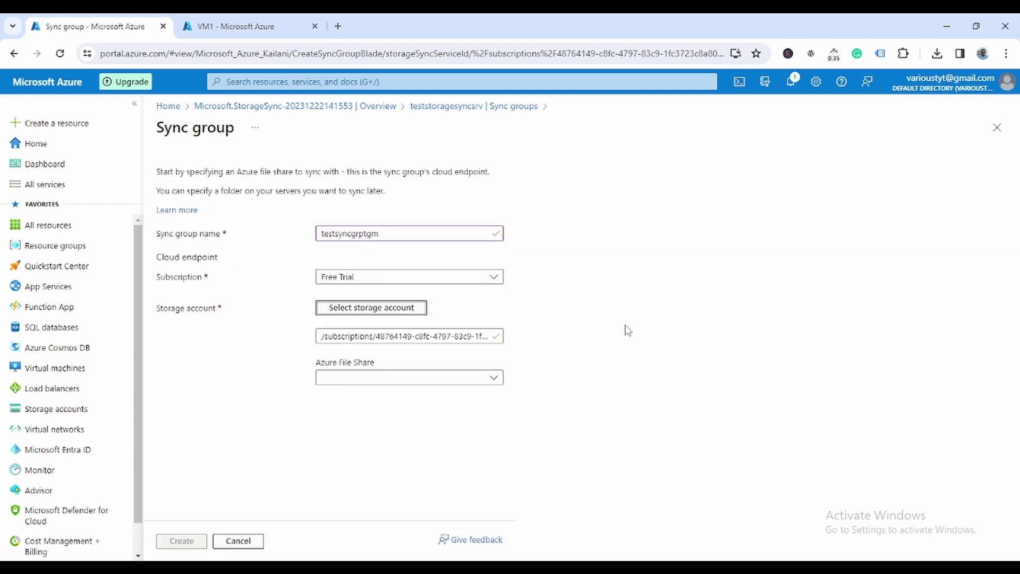
{"action": "left_click", "coordinate": [493, 378]}
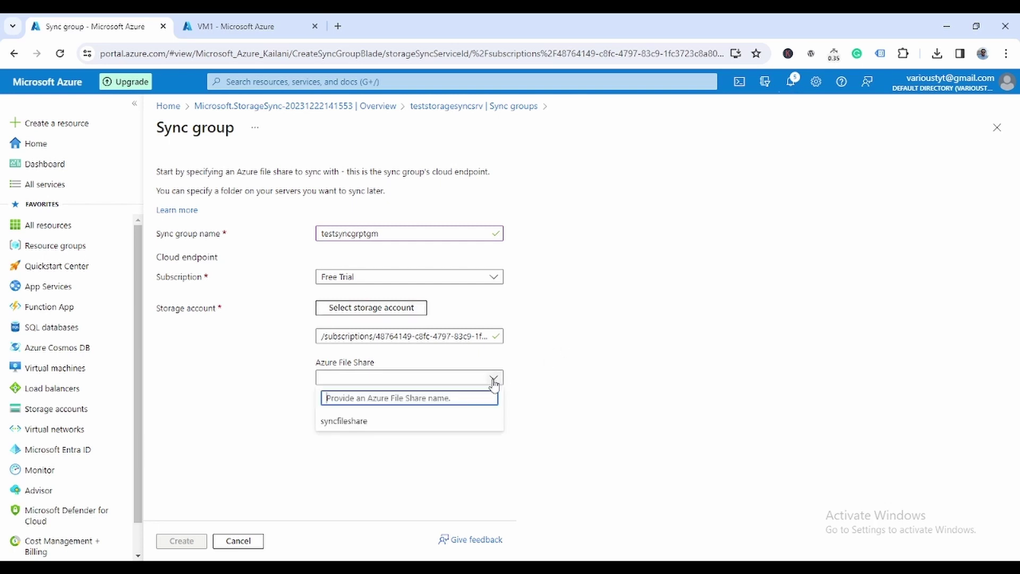
{"action": "left_click", "coordinate": [352, 423]}
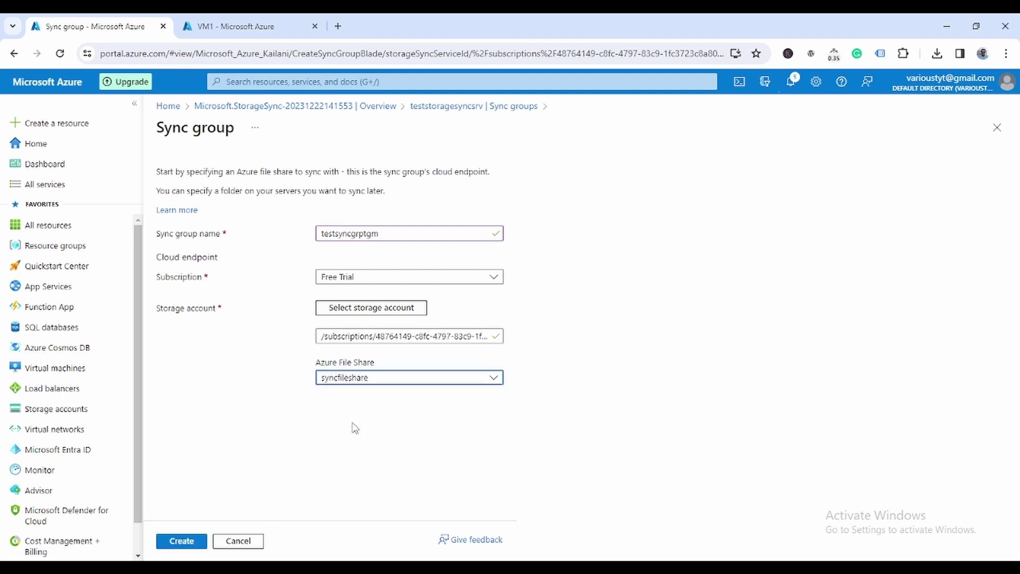
{"action": "left_click", "coordinate": [177, 545]}
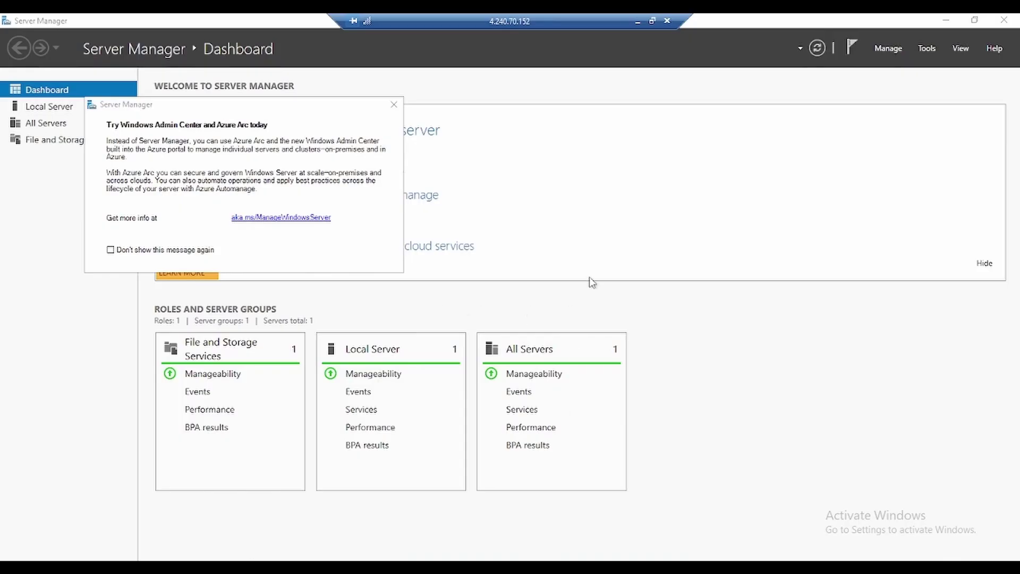
Step: Turn IE Enhanced Security Off for administrators and users on Local Server, then launch Edge
{"action": "left_click", "coordinate": [393, 104]}
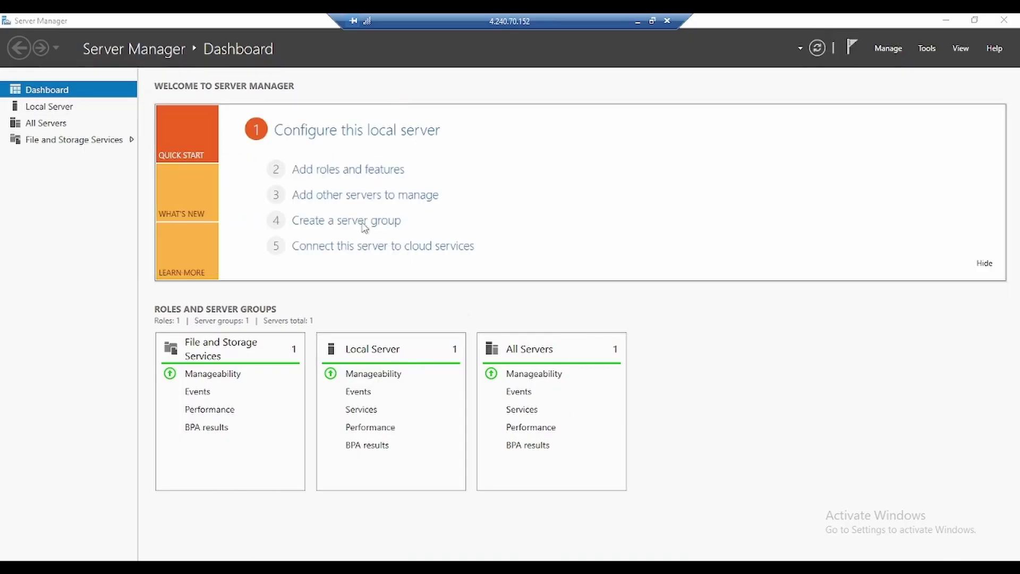
{"action": "left_click", "coordinate": [53, 106]}
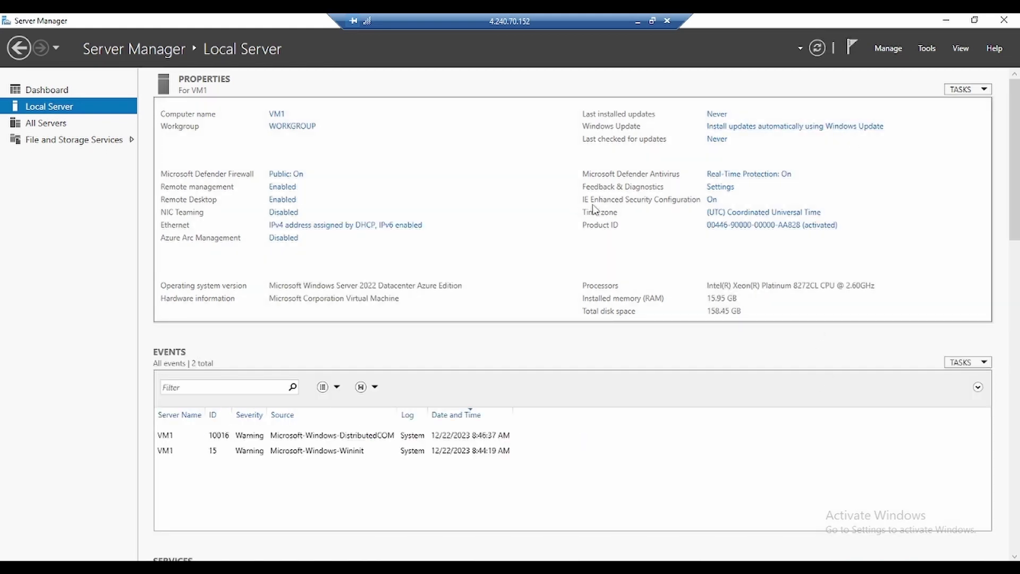
{"action": "left_click", "coordinate": [711, 200]}
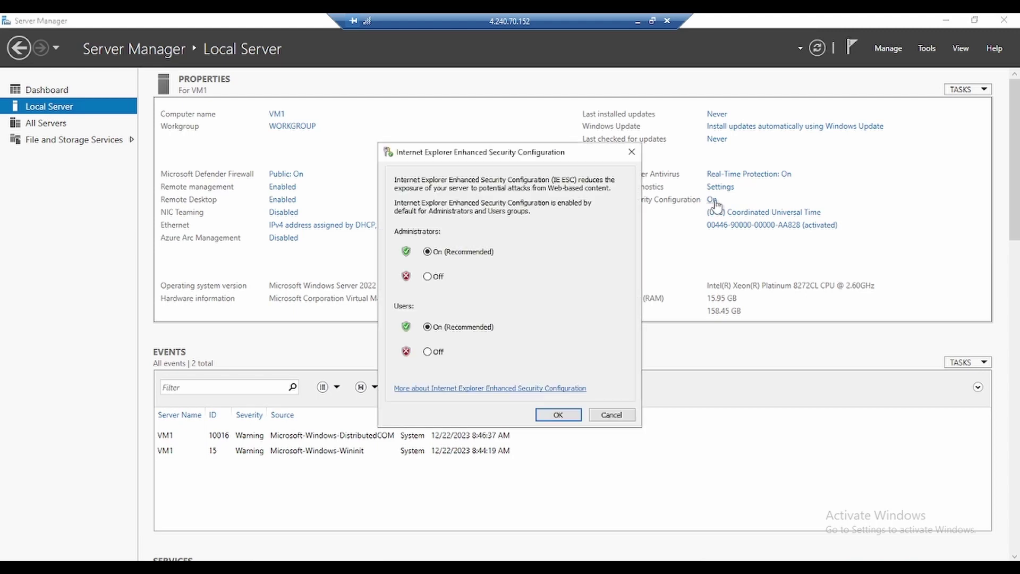
{"action": "left_click", "coordinate": [428, 276]}
{"action": "left_click", "coordinate": [435, 352]}
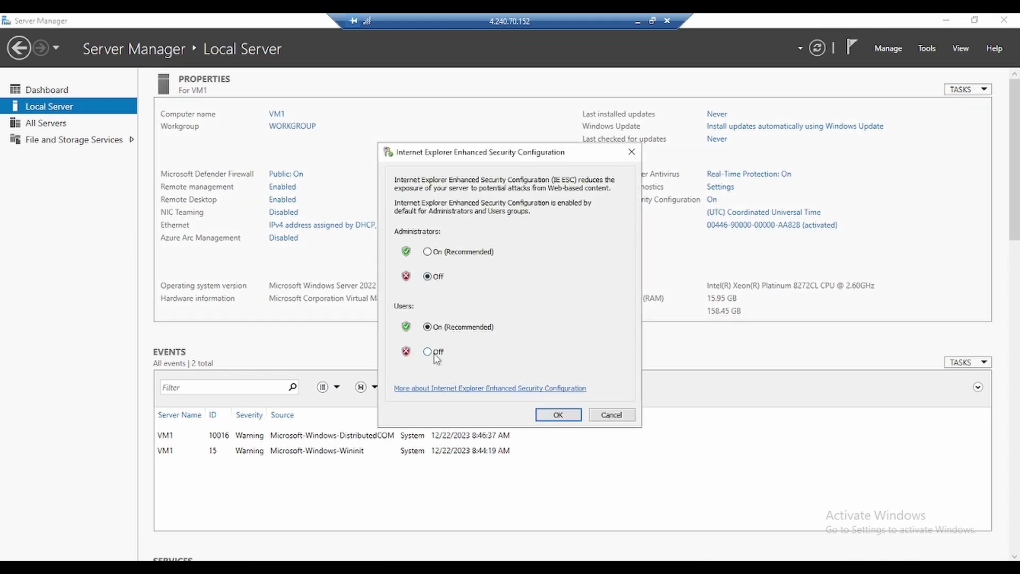
{"action": "left_click", "coordinate": [543, 414]}
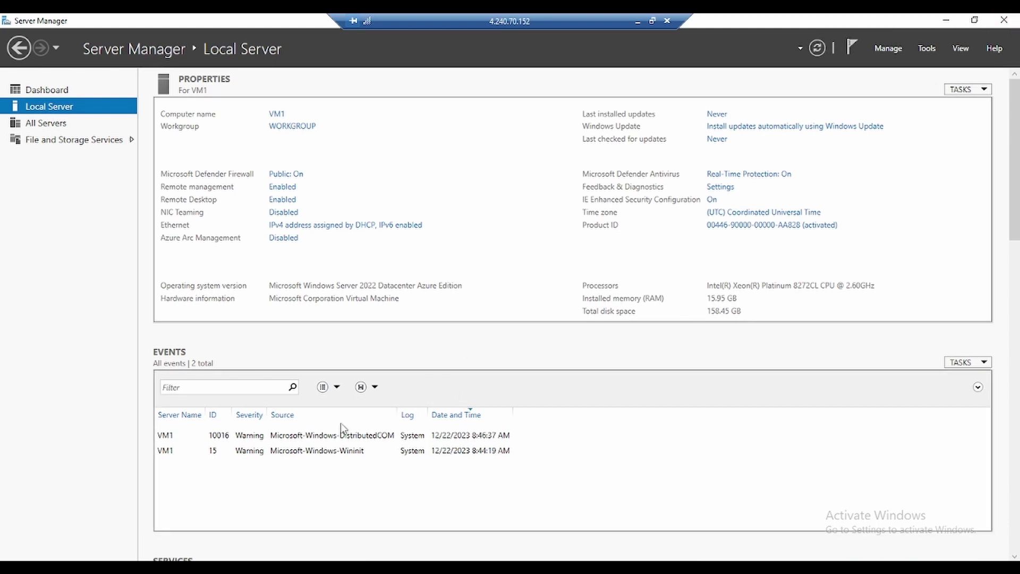
{"action": "left_click", "coordinate": [12, 567]}
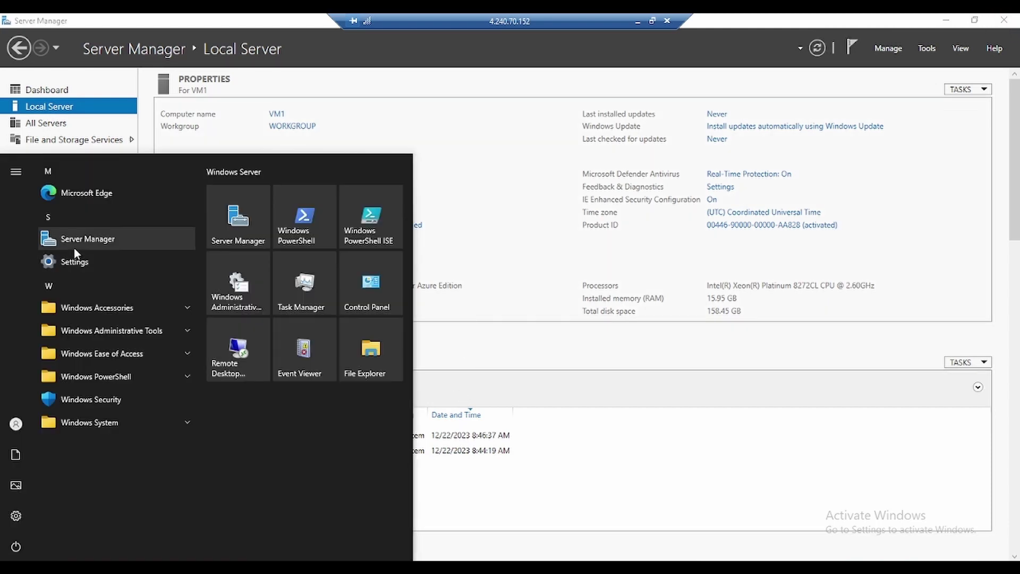
{"action": "left_click", "coordinate": [72, 189]}
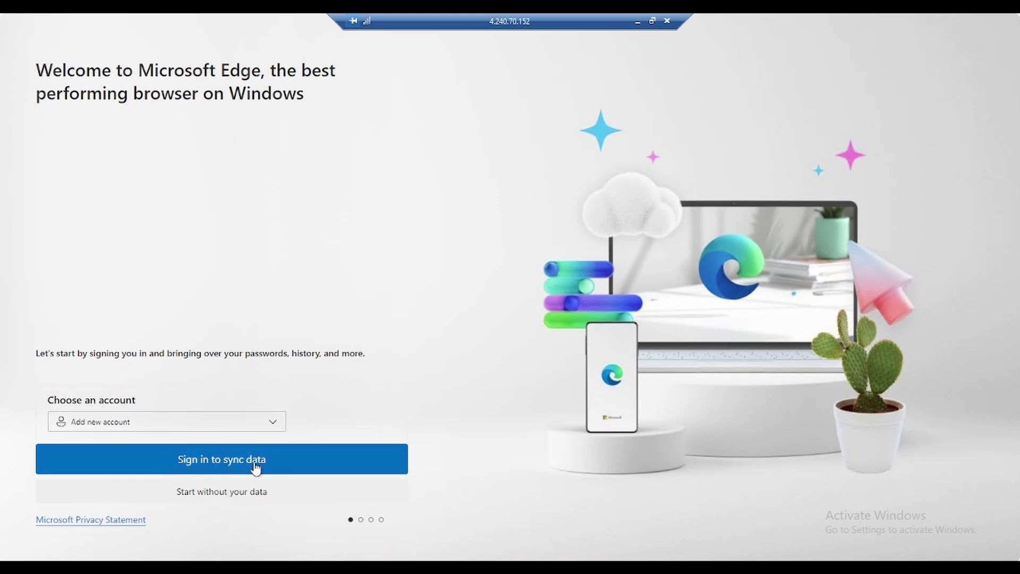
Step: Open, then dismiss, the Microsoft sign-in prompt in Edge's first-run setup
{"action": "left_click", "coordinate": [304, 469]}
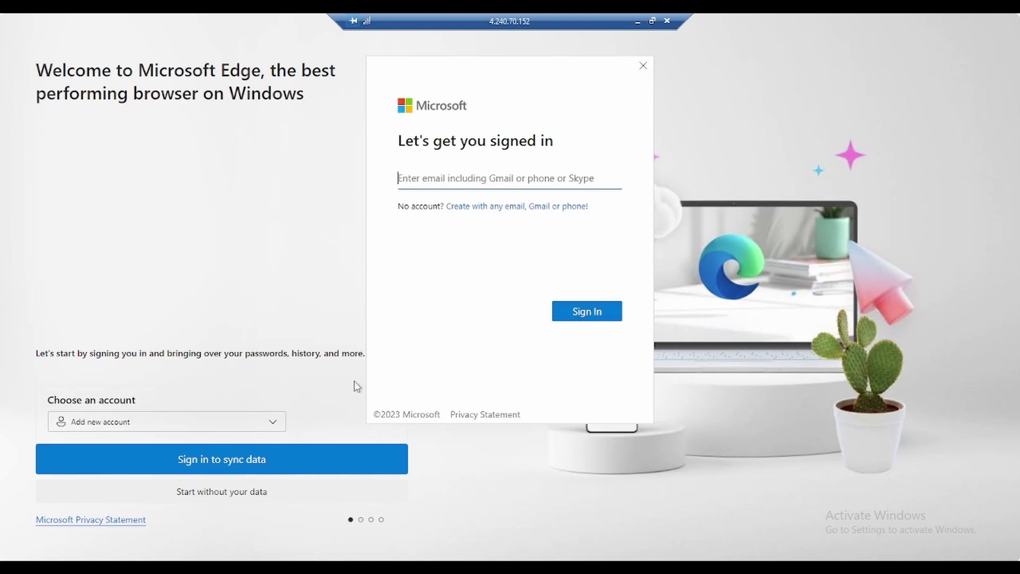
{"action": "left_click", "coordinate": [269, 426]}
{"action": "left_click", "coordinate": [269, 425]}
{"action": "left_click", "coordinate": [127, 449]}
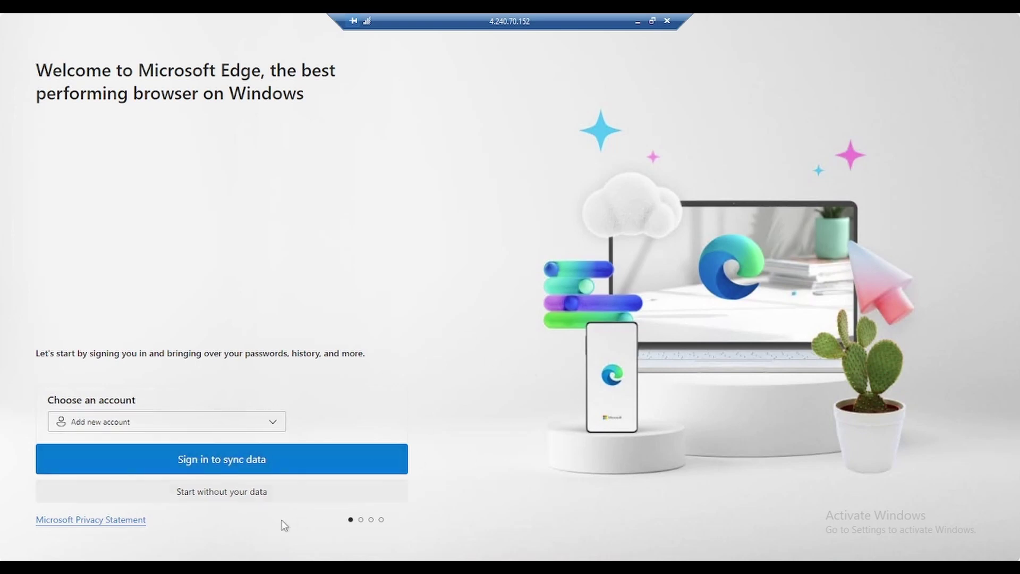
Step: Finish Edge setup without signing in or importing Google data, closing the extra tab and prompt
{"action": "left_click", "coordinate": [239, 500]}
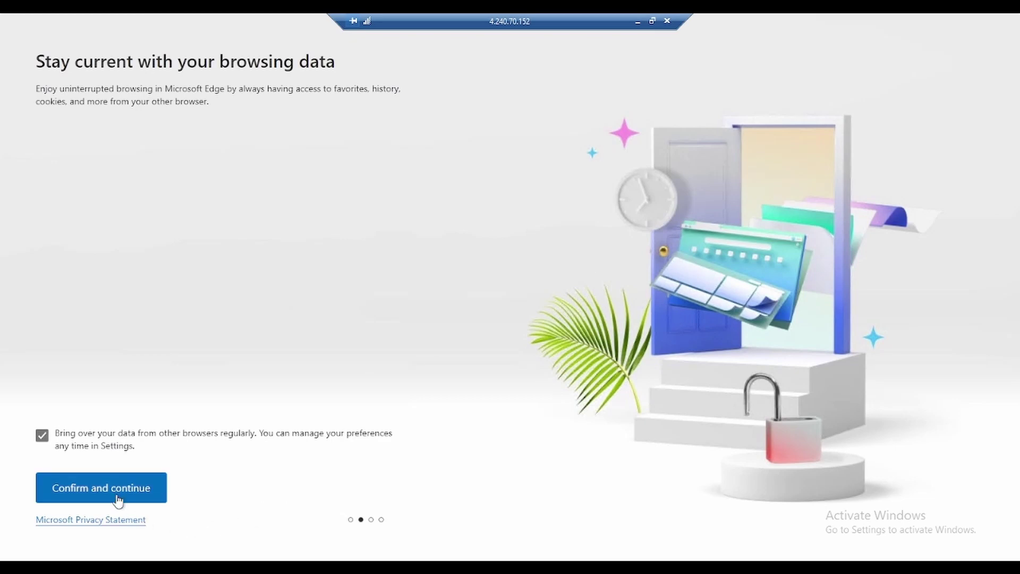
{"action": "left_click", "coordinate": [118, 500]}
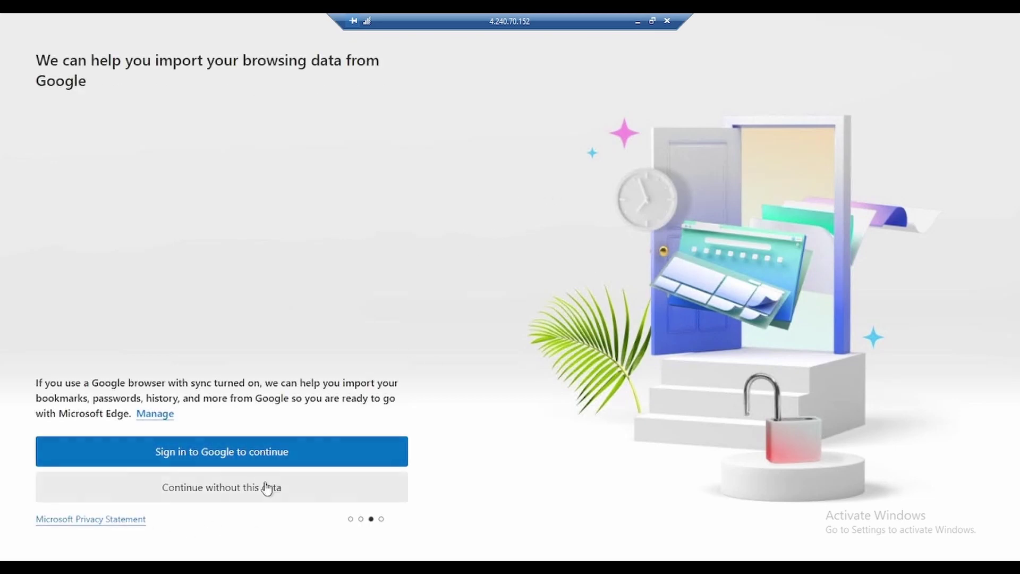
{"action": "left_click", "coordinate": [218, 490]}
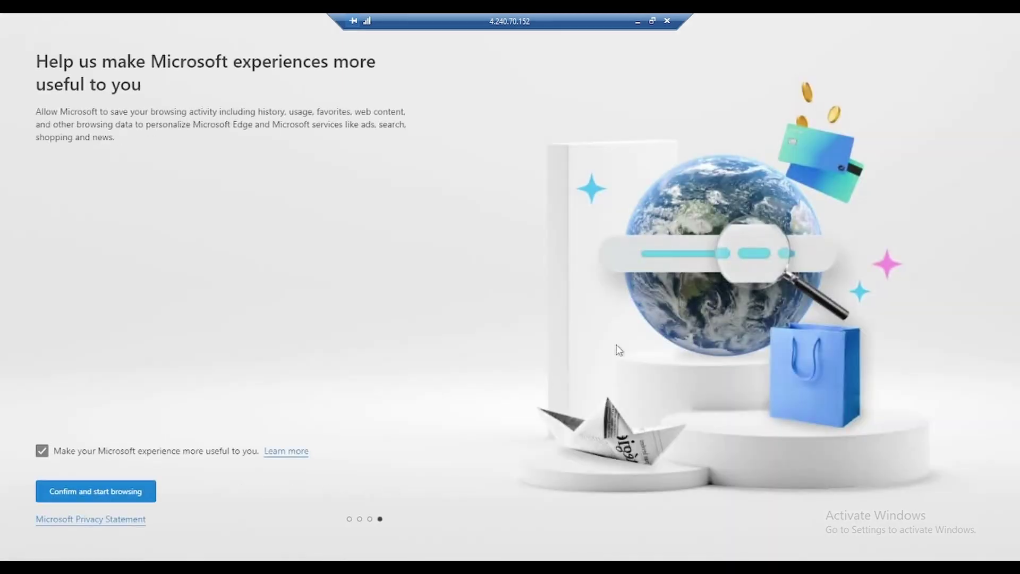
{"action": "left_click", "coordinate": [130, 496]}
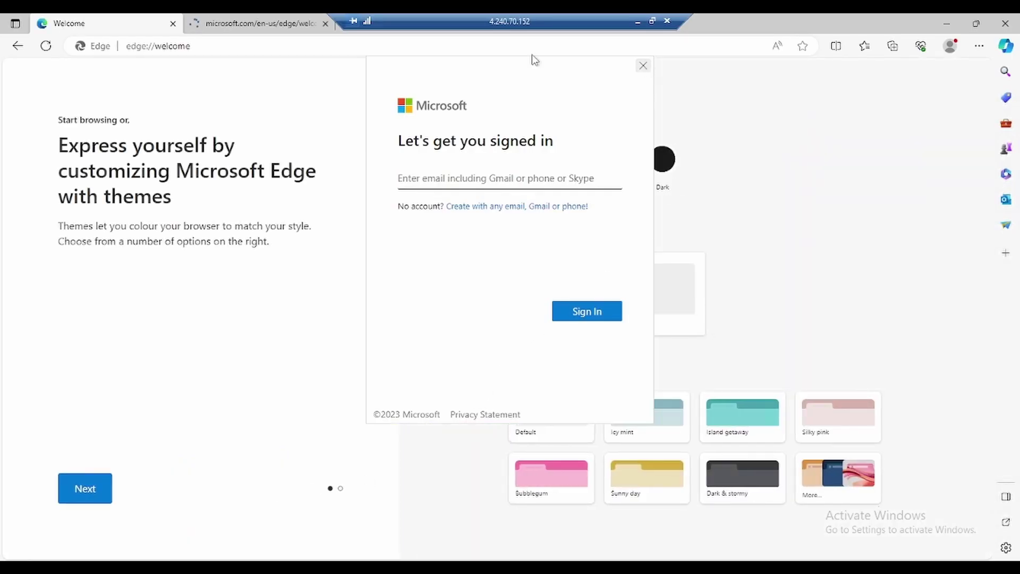
{"action": "left_click", "coordinate": [325, 23]}
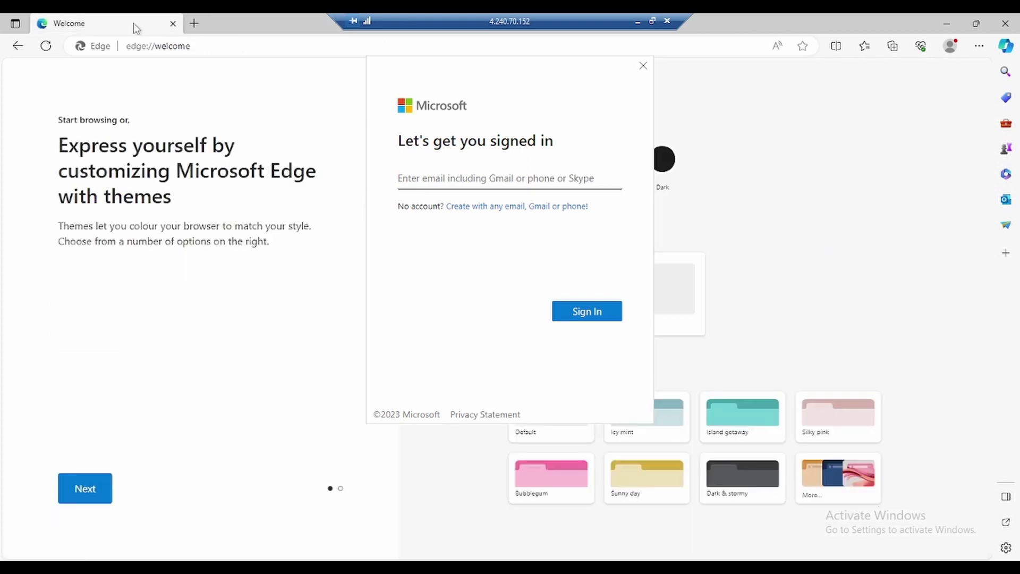
{"action": "left_click", "coordinate": [643, 66]}
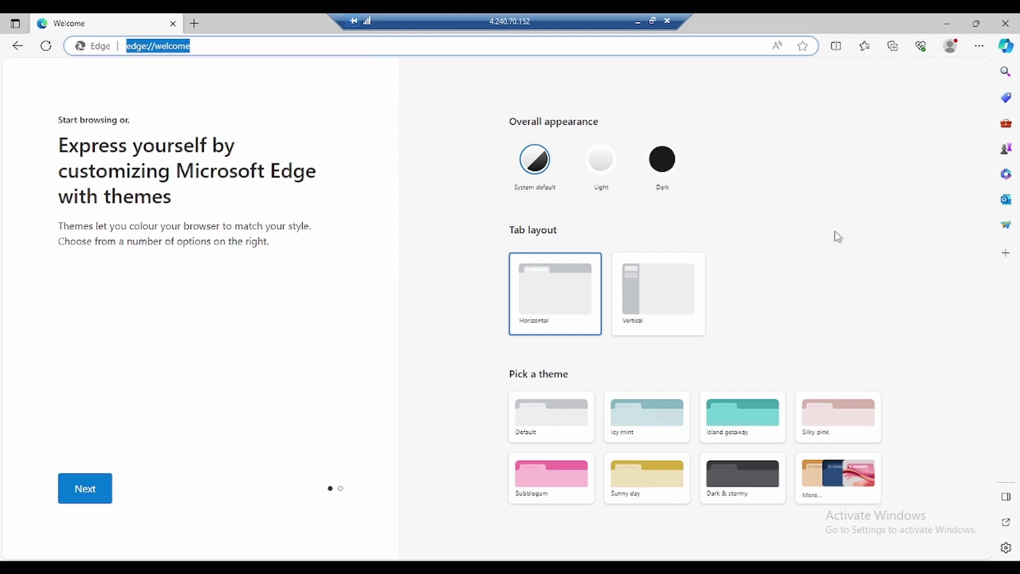
Step: Search Bing for 'microsoft azure file sync agent download'
{"action": "type", "text": "google"}
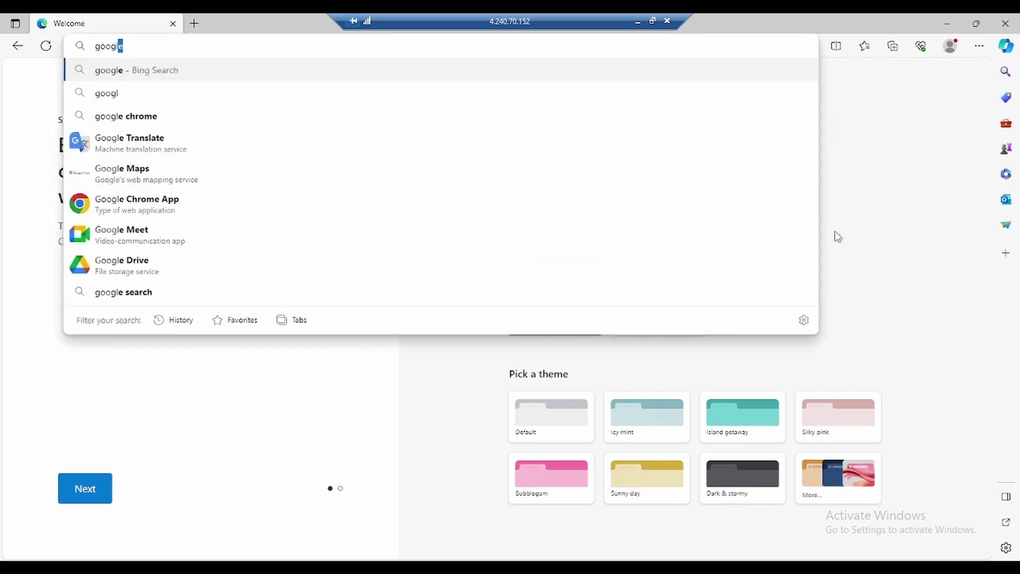
{"action": "key", "text": "Return"}
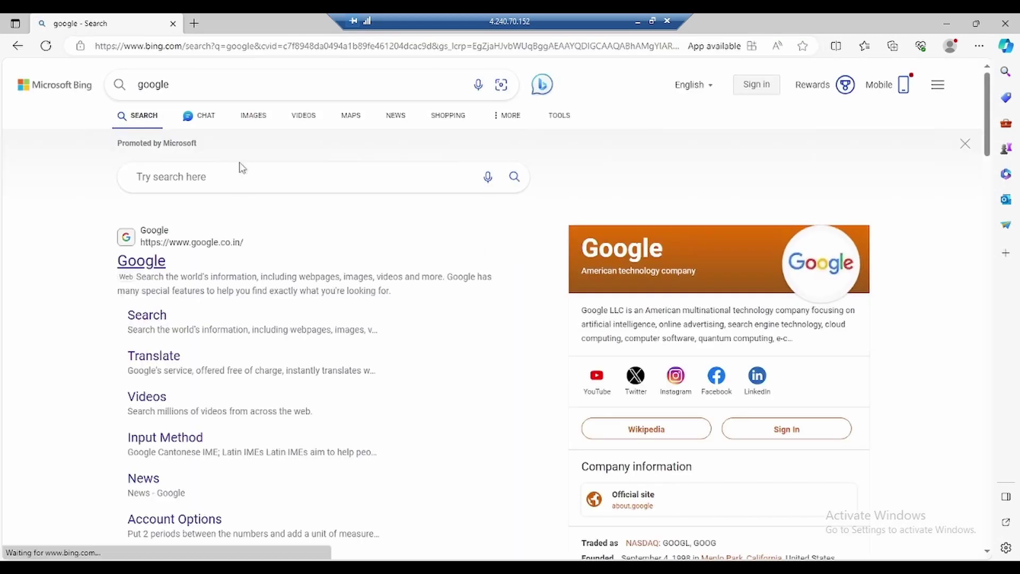
{"action": "left_click", "coordinate": [171, 85]}
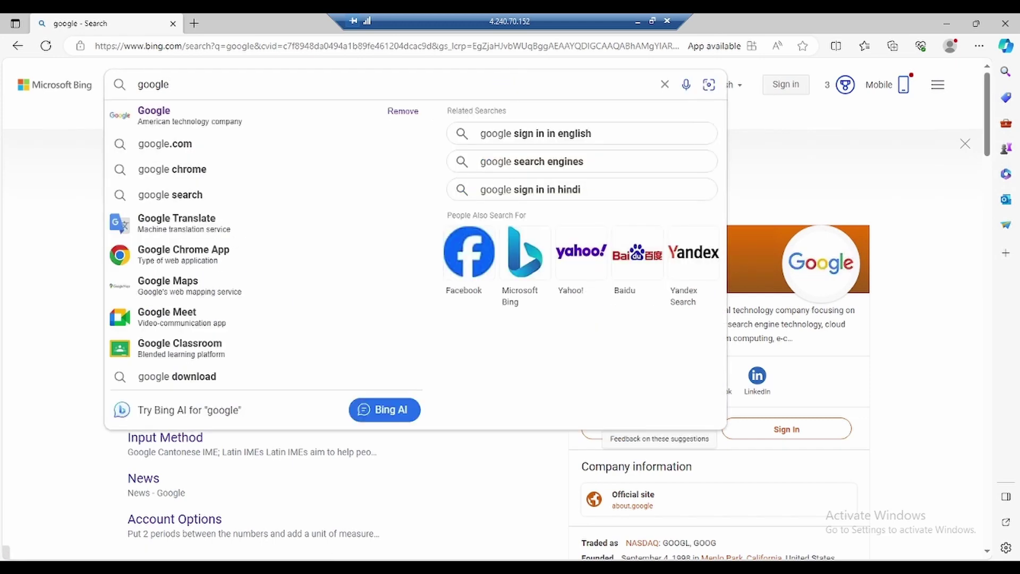
{"action": "key", "text": "ctrl+a"}
{"action": "type", "text": "mi"}
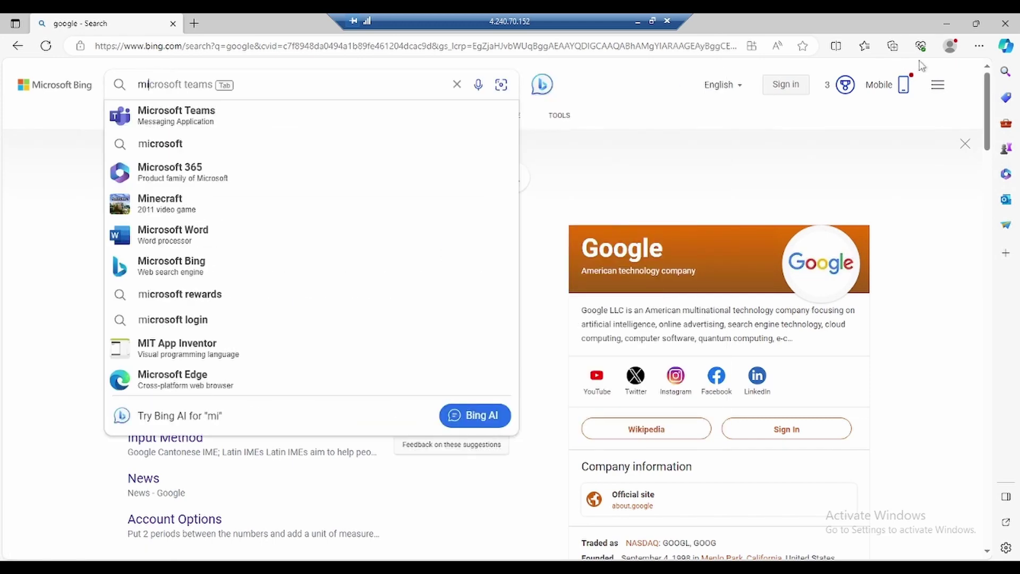
{"action": "type", "text": "cs"}
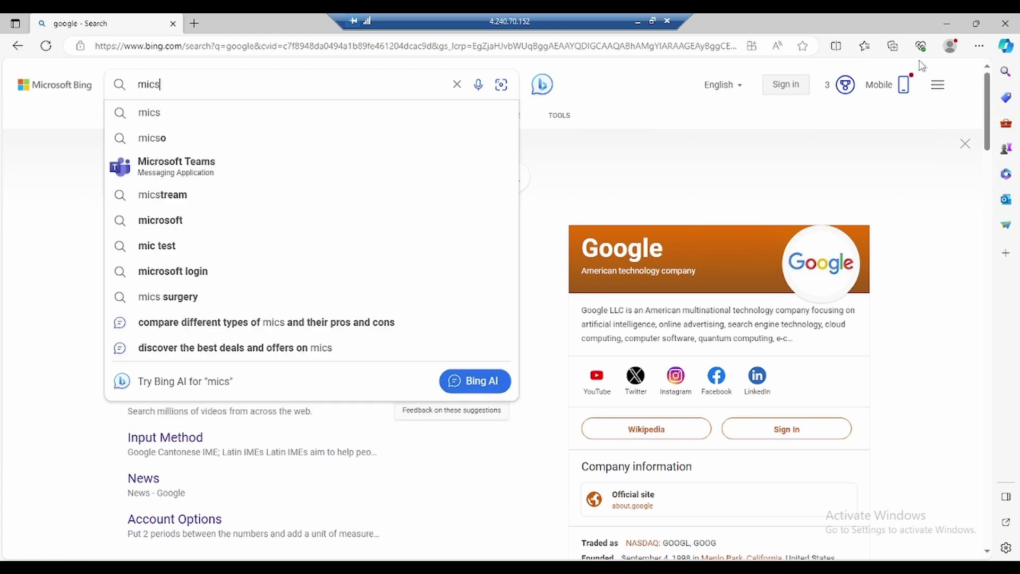
{"action": "type", "text": "oft"}
{"action": "key", "text": "BackSpace"}
{"action": "key", "text": "BackSpace"}
{"action": "key", "text": "BackSpace"}
{"action": "key", "text": "BackSpace"}
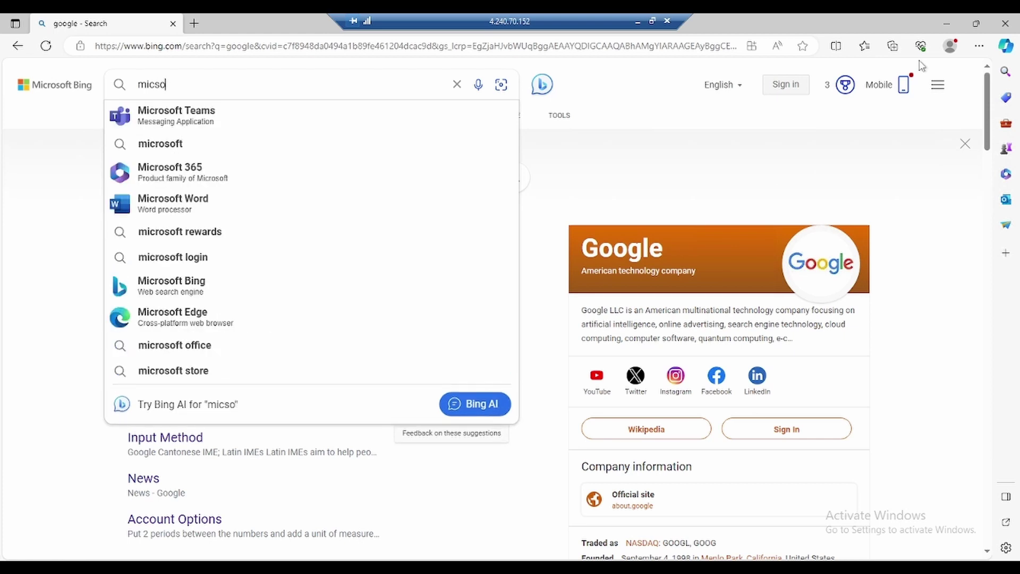
{"action": "type", "text": "rosof"}
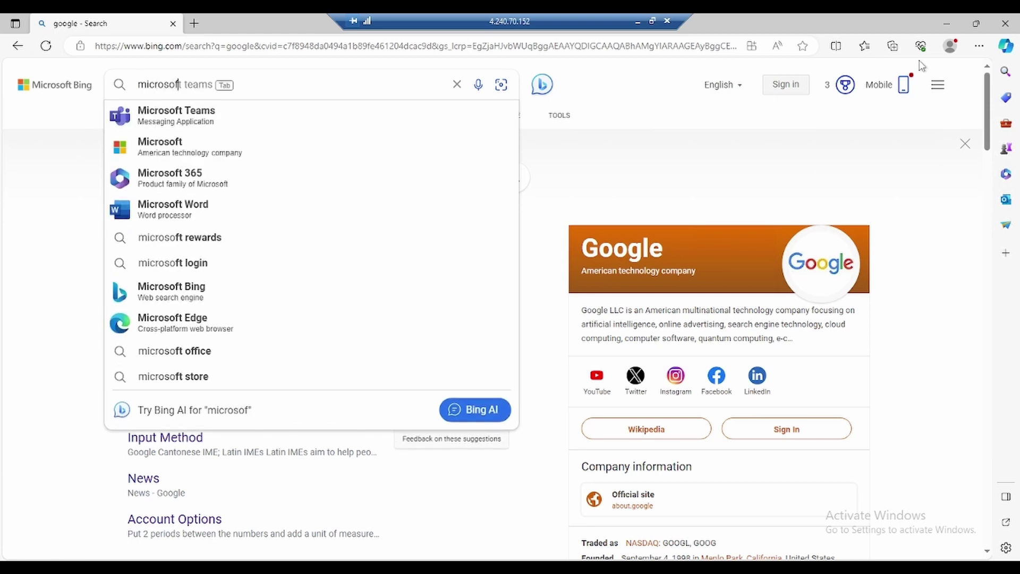
{"action": "type", "text": "t azy"}
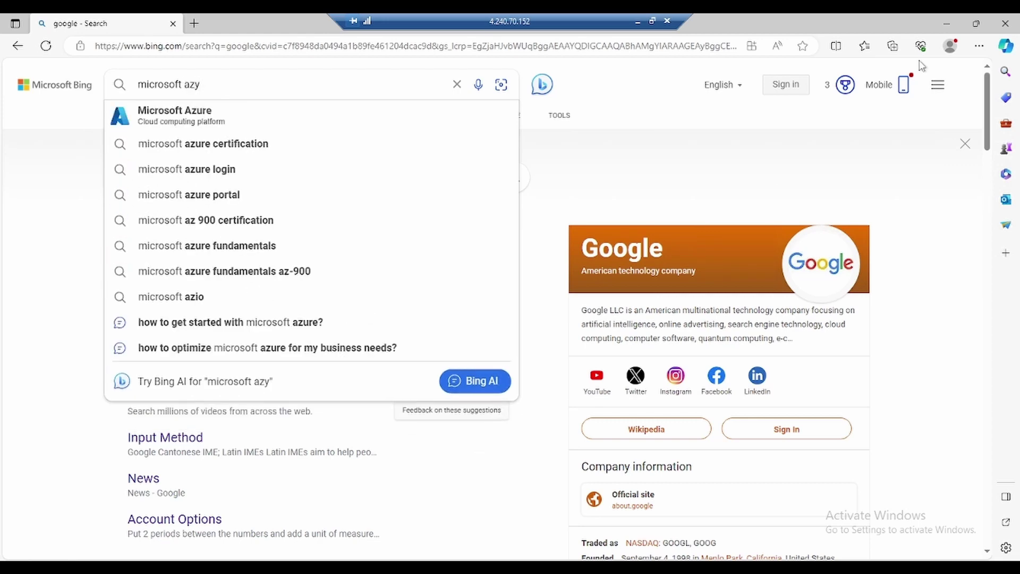
{"action": "key", "text": "BackSpace"}
{"action": "type", "text": "ure f"}
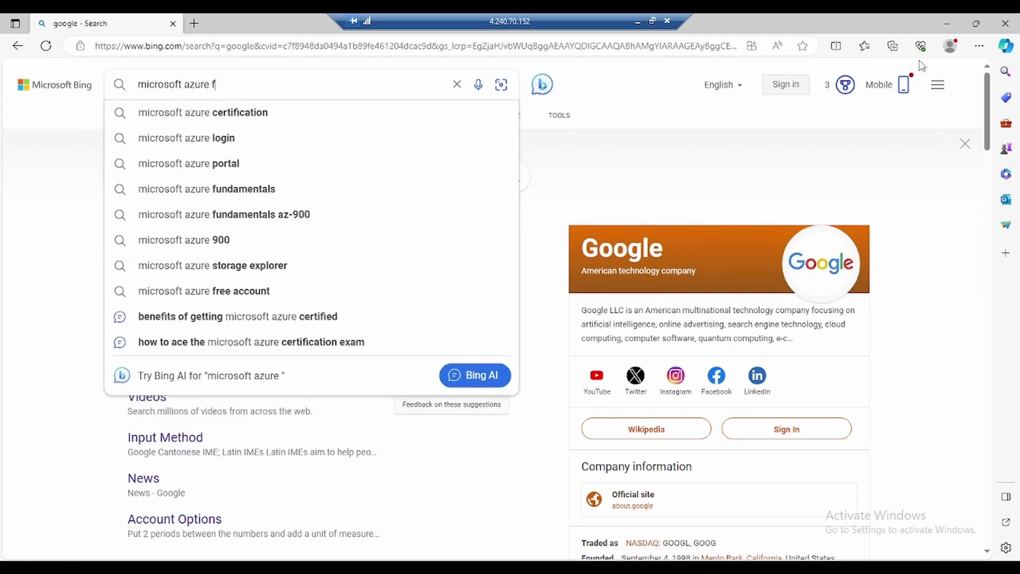
{"action": "type", "text": "ile s"}
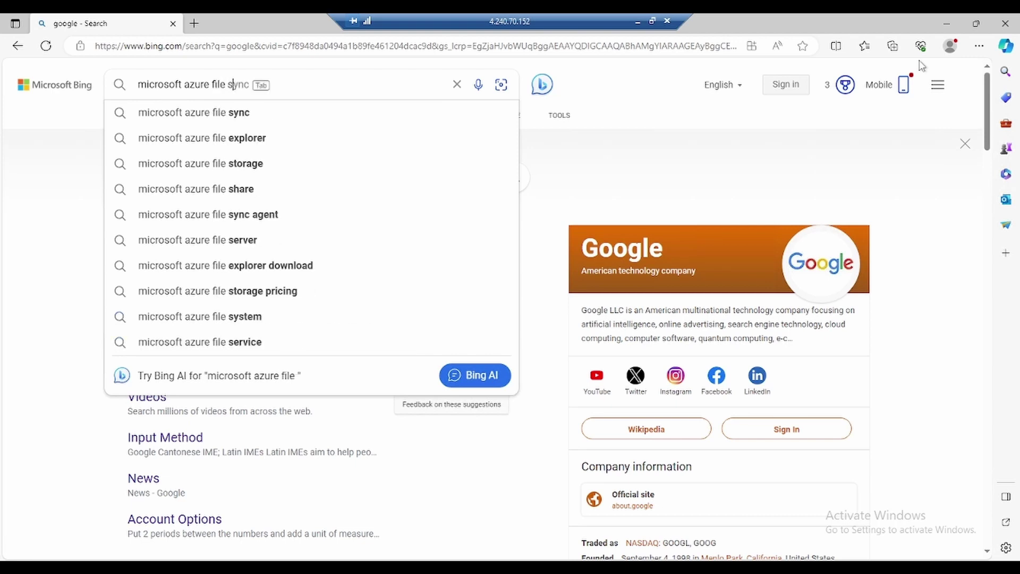
{"action": "type", "text": "ync"}
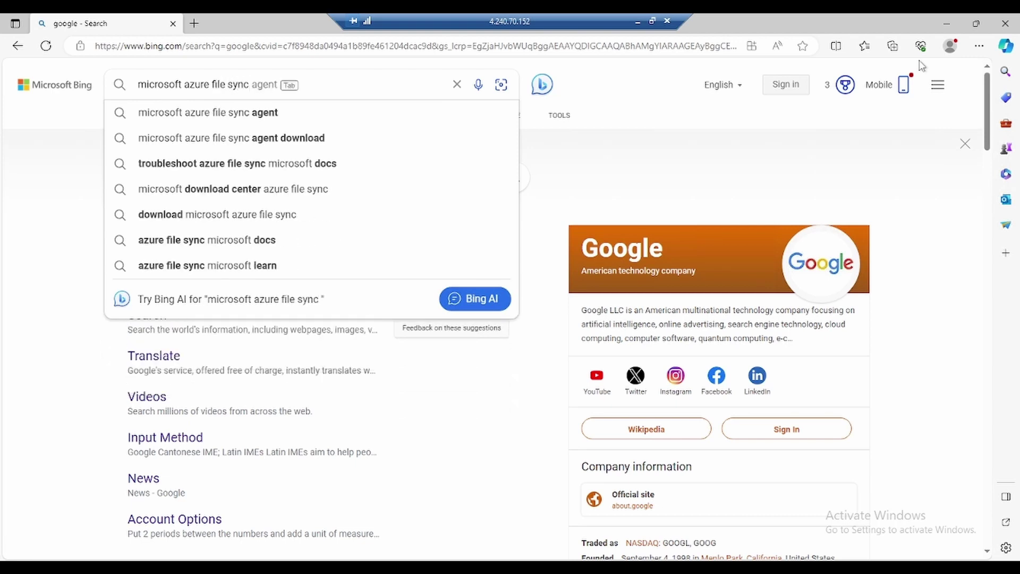
{"action": "key", "text": "Tab"}
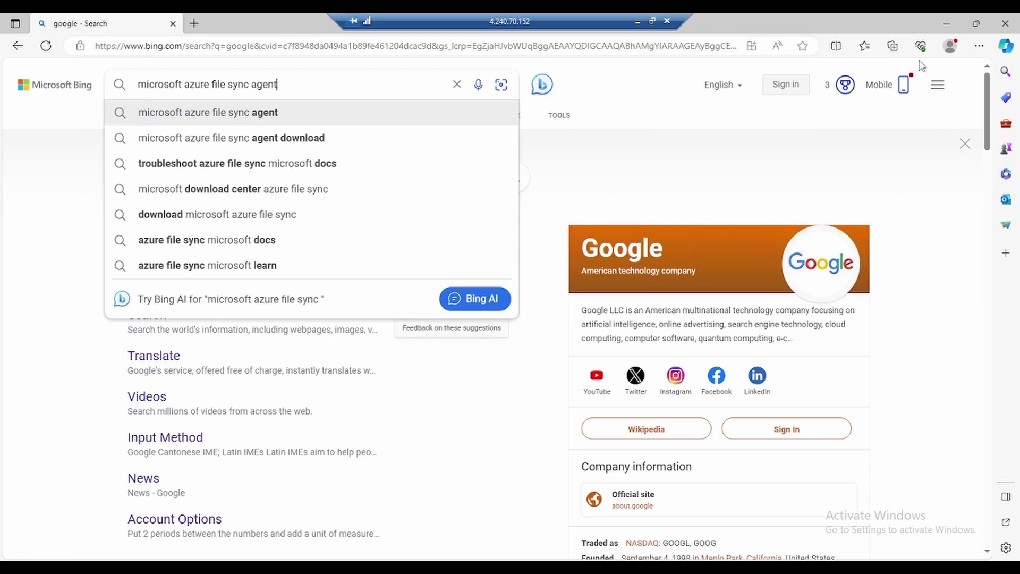
{"action": "key", "text": "Down"}
{"action": "key", "text": "Return"}
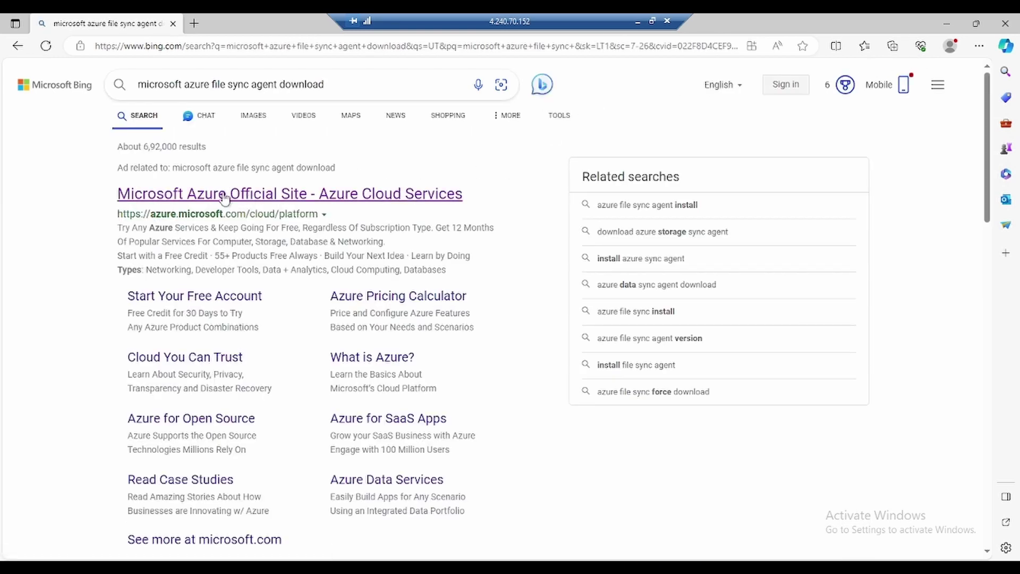
Step: Open the official Microsoft Azure File Sync Agent download page from the results
{"action": "left_click", "coordinate": [196, 199]}
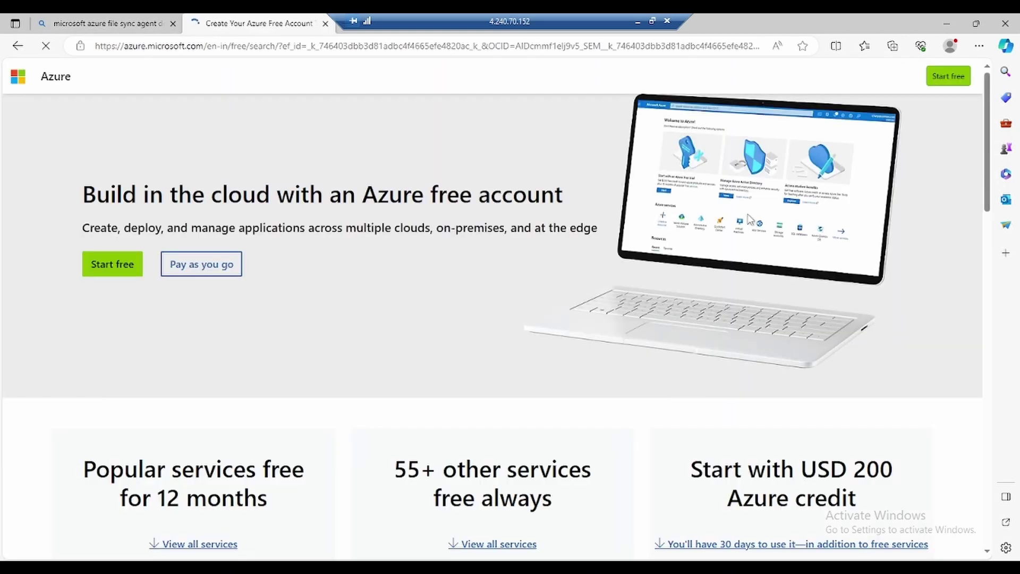
{"action": "key", "text": "ctrl+shift+Tab"}
{"action": "scroll", "coordinate": [479, 228], "scroll_direction": "down", "scroll_amount": 8}
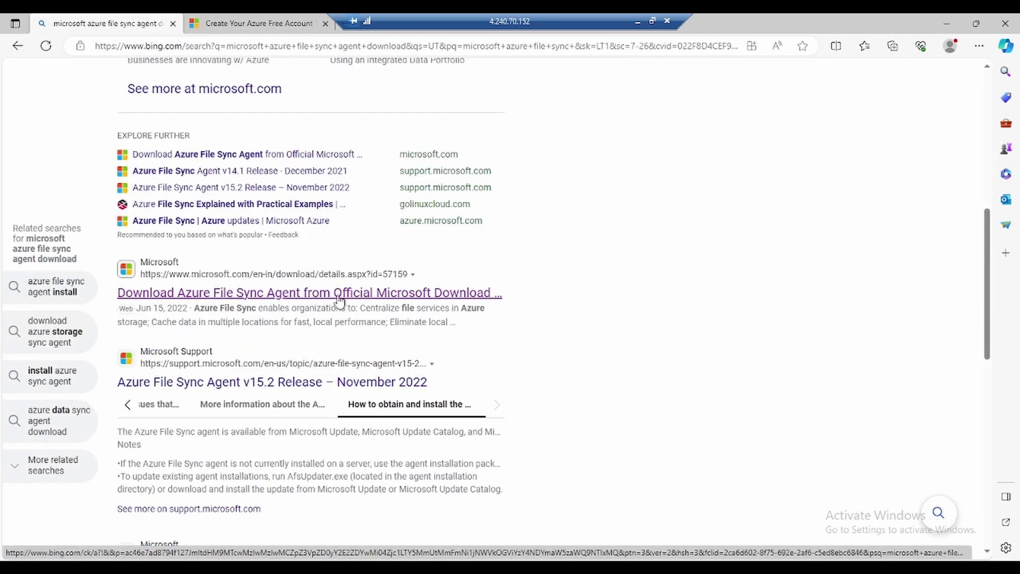
{"action": "left_click", "coordinate": [420, 300]}
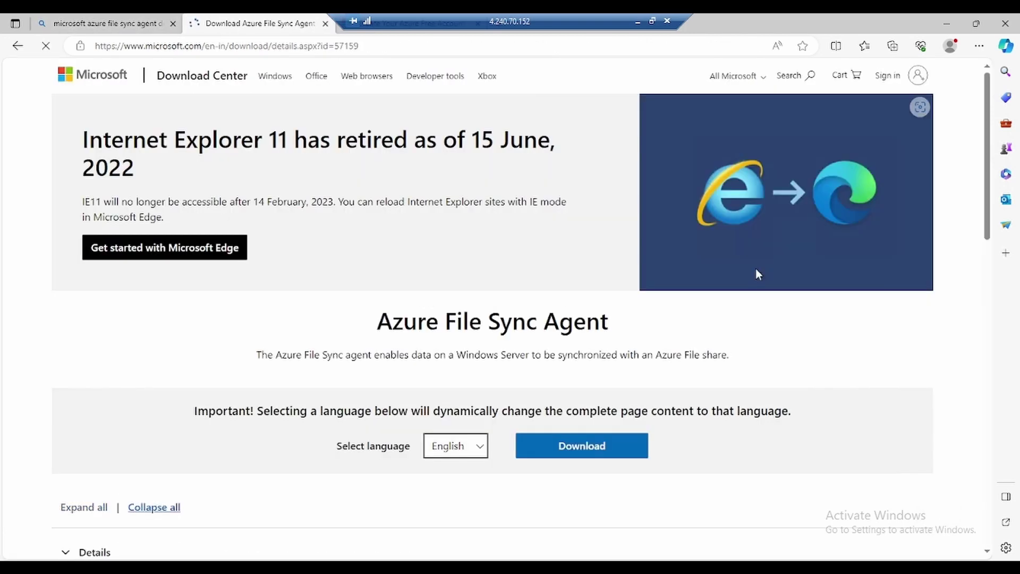
Step: Select and download the StorageSyncAgent_WS2022.msi installer from the Azure File Sync Agent page
{"action": "left_click_drag", "start_coordinate": [374, 321], "coordinate": [690, 332]}
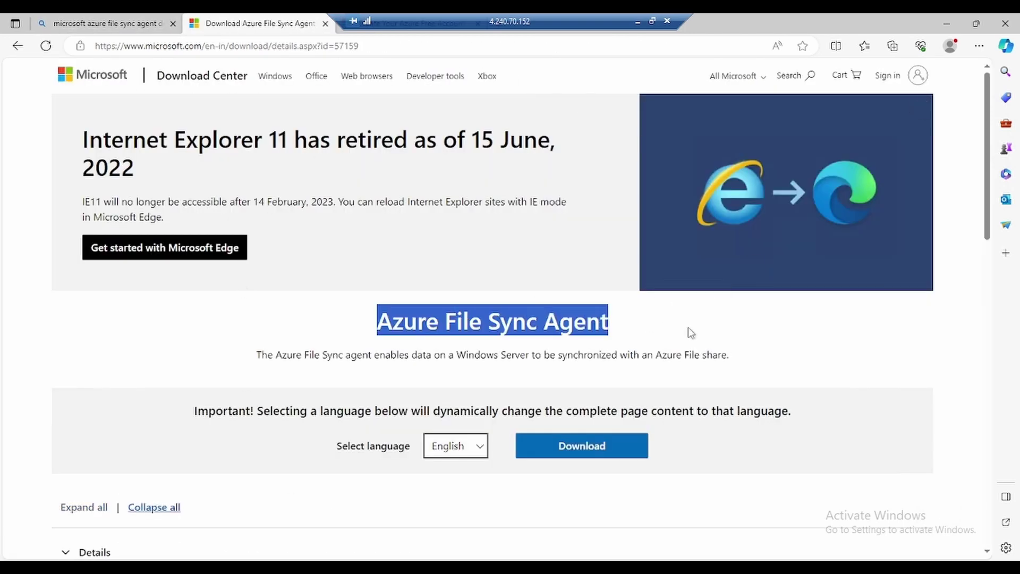
{"action": "left_click", "coordinate": [616, 332]}
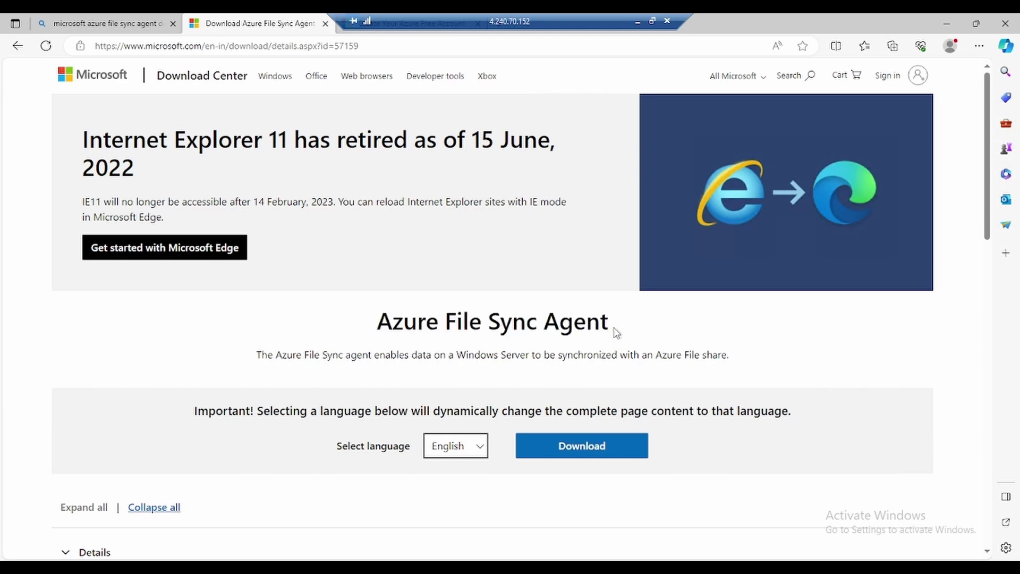
{"action": "left_click", "coordinate": [595, 449]}
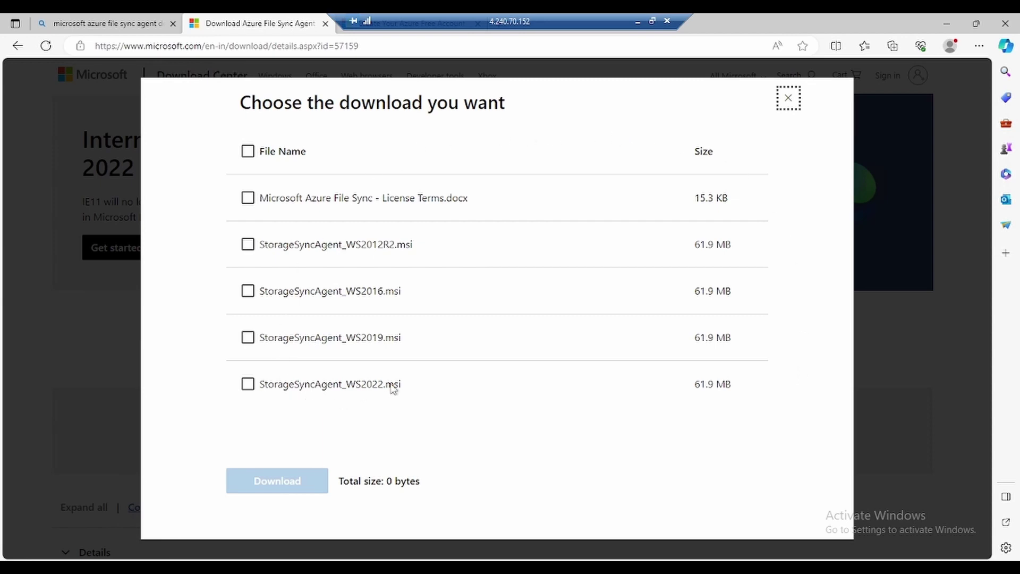
{"action": "left_click", "coordinate": [249, 384]}
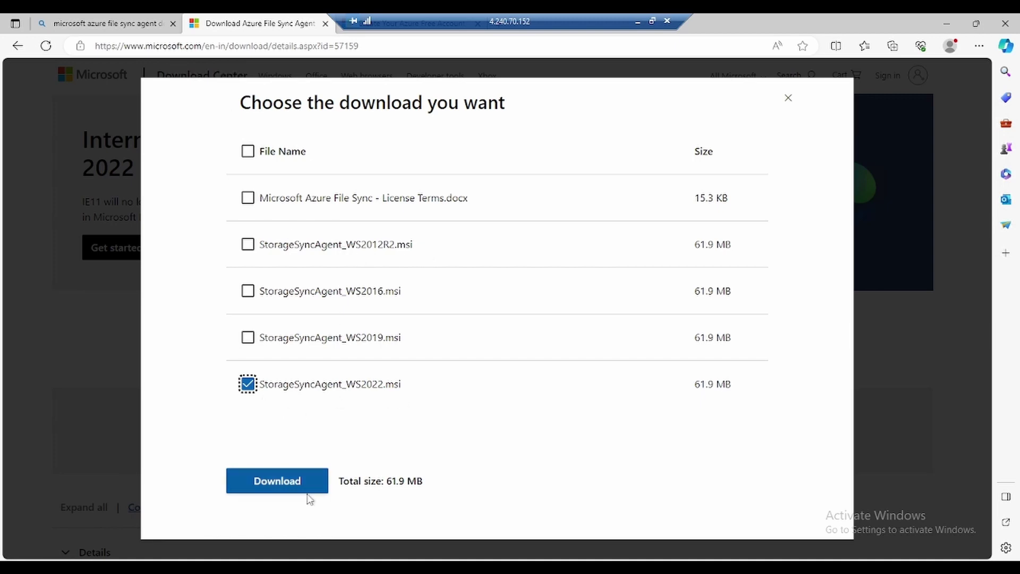
{"action": "left_click", "coordinate": [280, 486]}
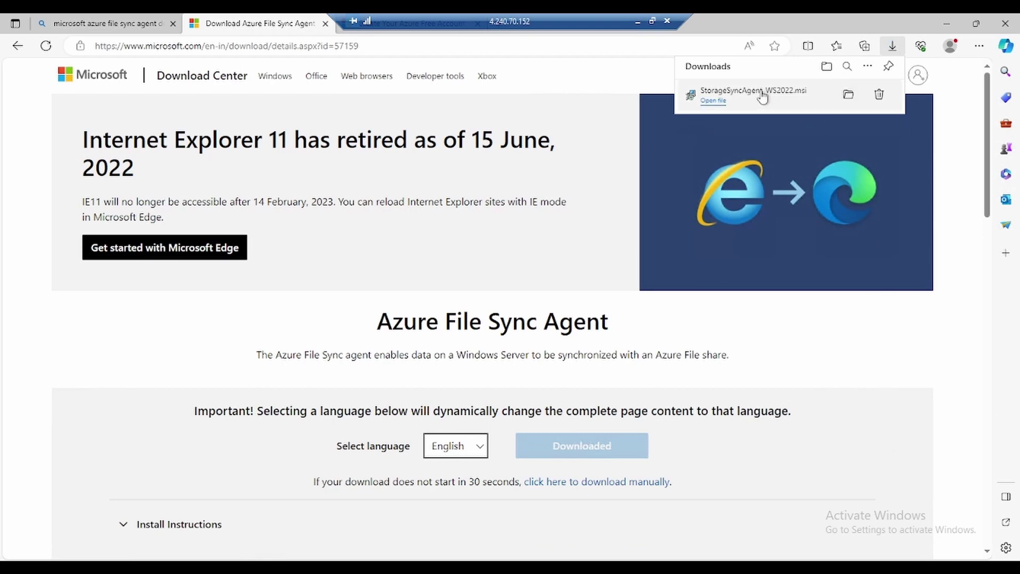
Step: Run the downloaded installer, keeping default license, feature, proxy and Microsoft Update settings, and install
{"action": "left_click", "coordinate": [763, 95]}
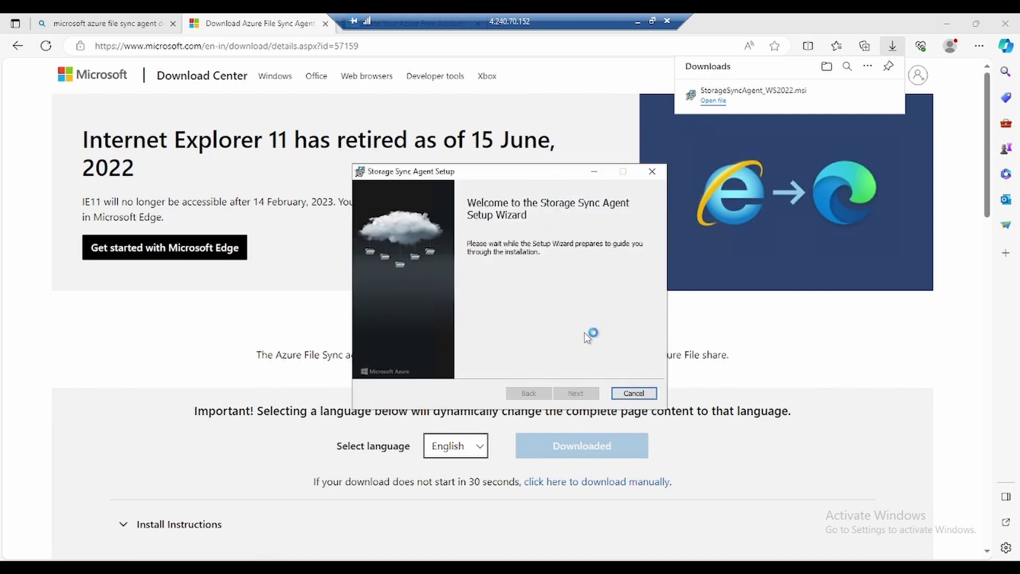
{"action": "left_click", "coordinate": [585, 396]}
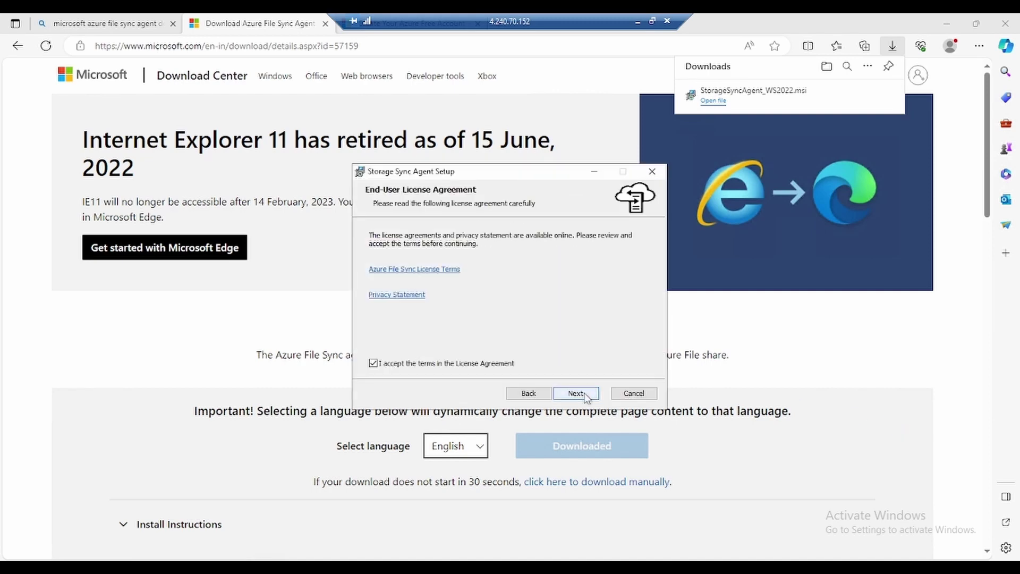
{"action": "left_click", "coordinate": [586, 396]}
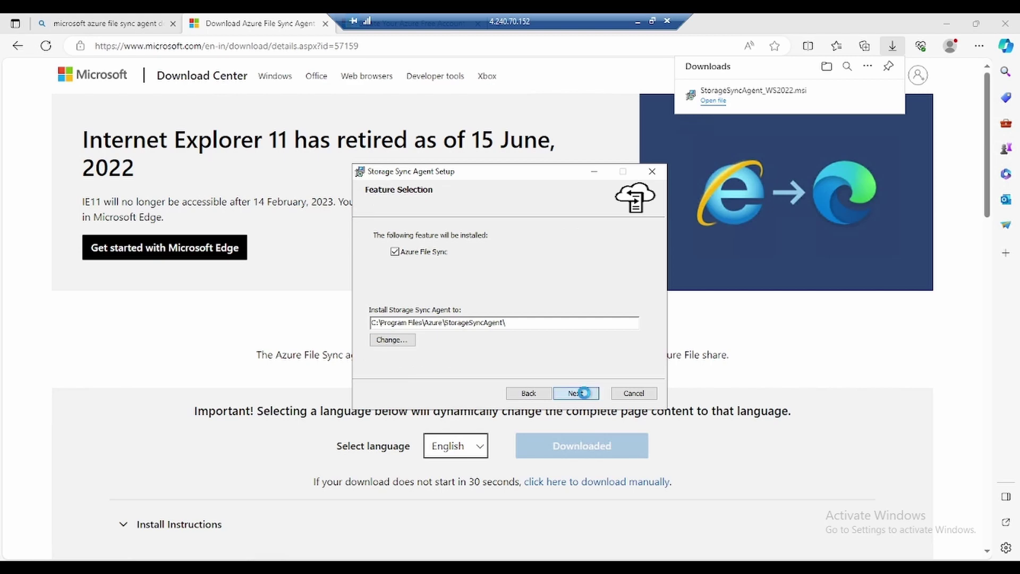
{"action": "left_click", "coordinate": [584, 394]}
{"action": "left_click", "coordinate": [586, 394]}
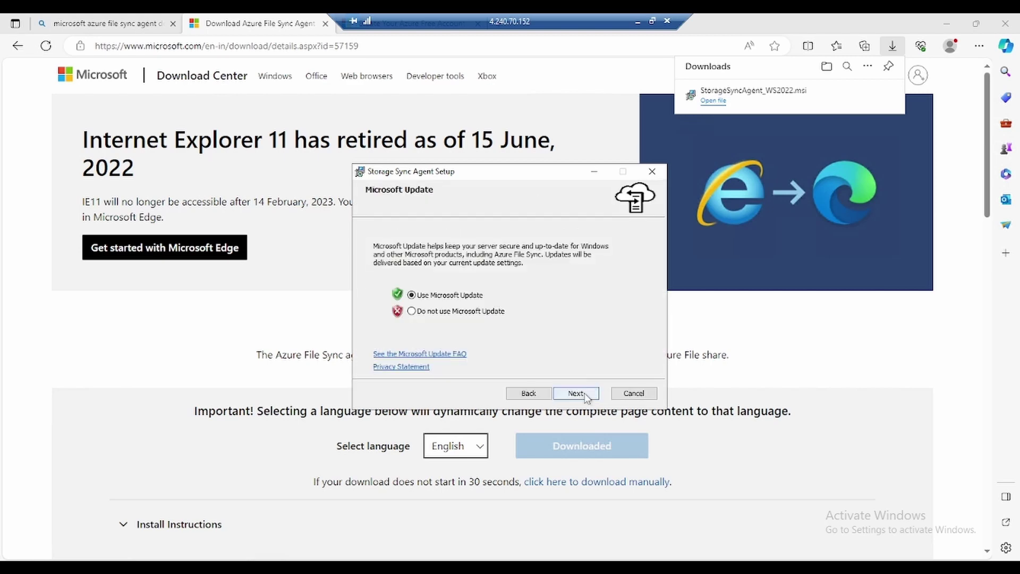
{"action": "left_click", "coordinate": [585, 394]}
{"action": "left_click", "coordinate": [586, 394]}
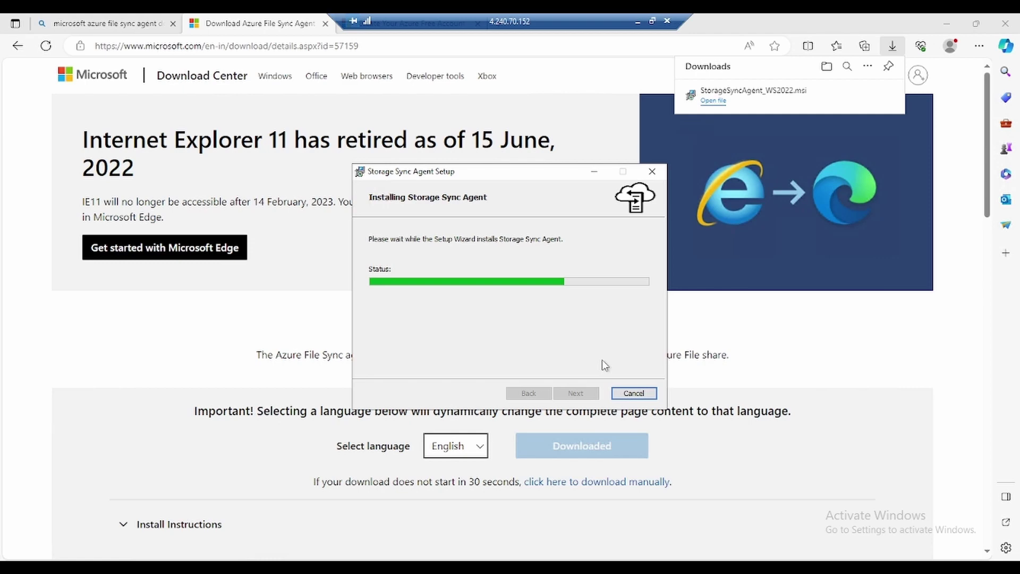
Step: Open sync group testsyncgrptgm to check its syncfileshare cloud endpoint, then return to VM1's tab
{"action": "left_click", "coordinate": [638, 24]}
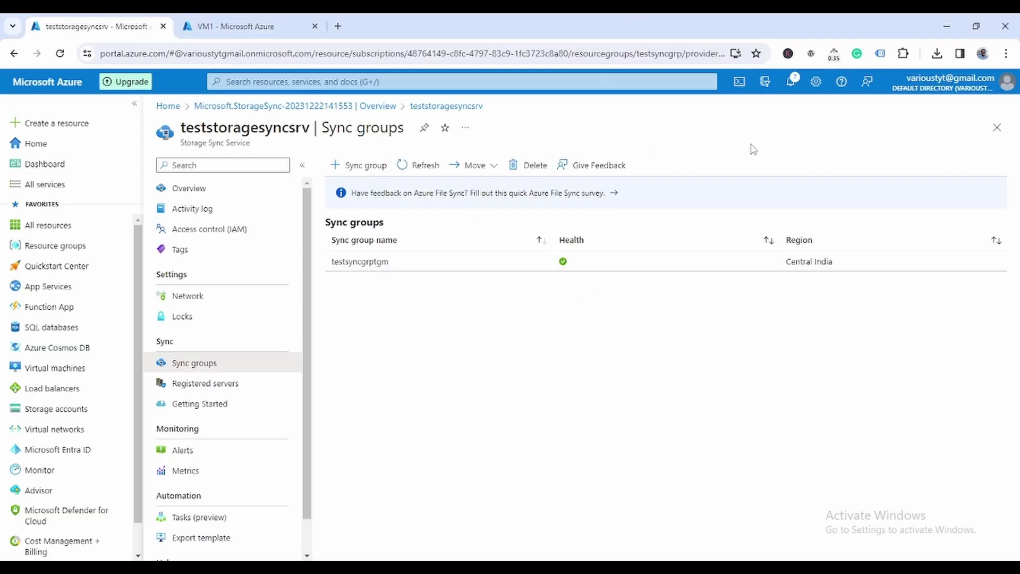
{"action": "double_click", "coordinate": [370, 268]}
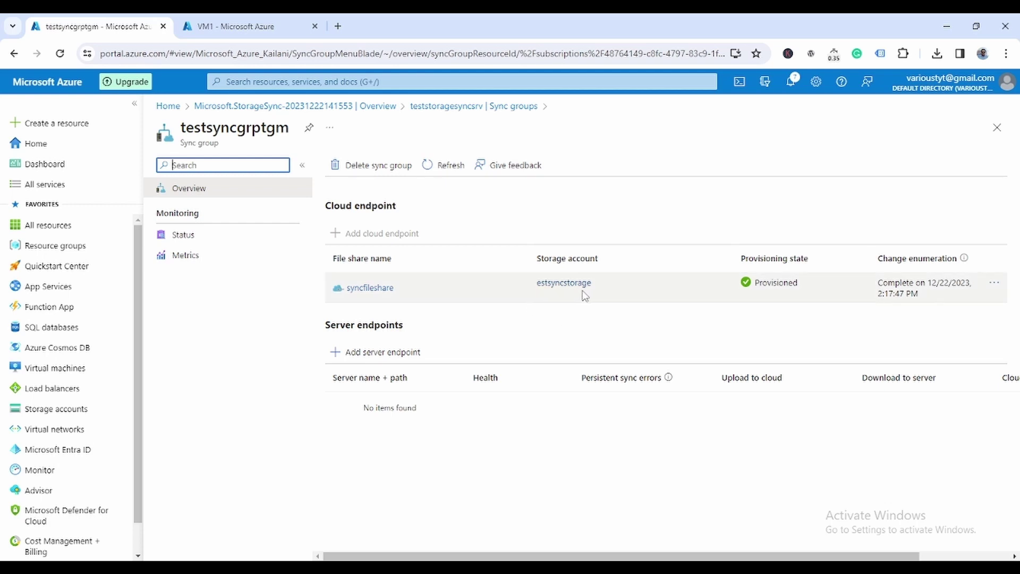
{"action": "left_click", "coordinate": [263, 24]}
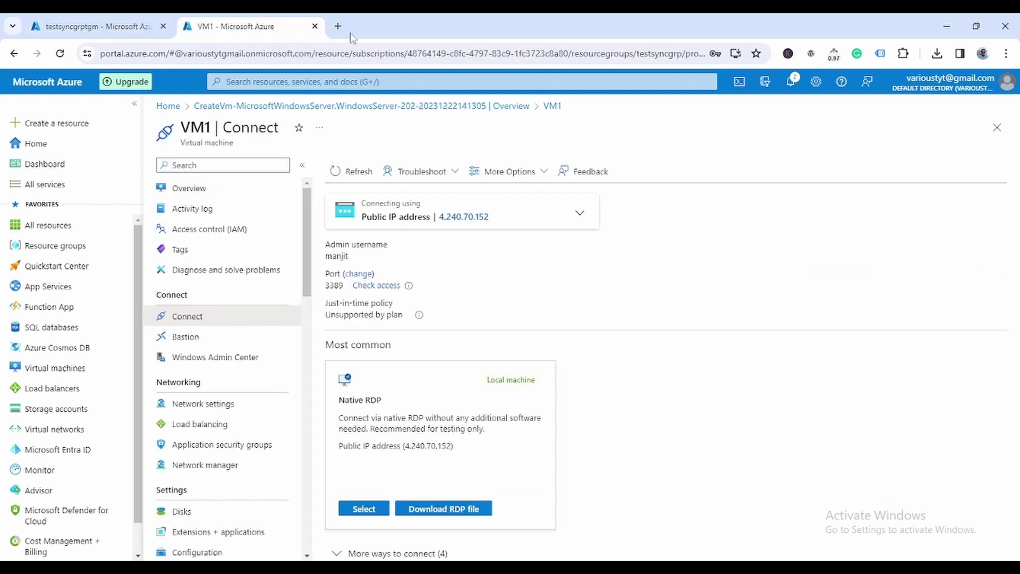
Step: Open the file shares list of the estsyncstorage storage account
{"action": "left_click", "coordinate": [38, 411]}
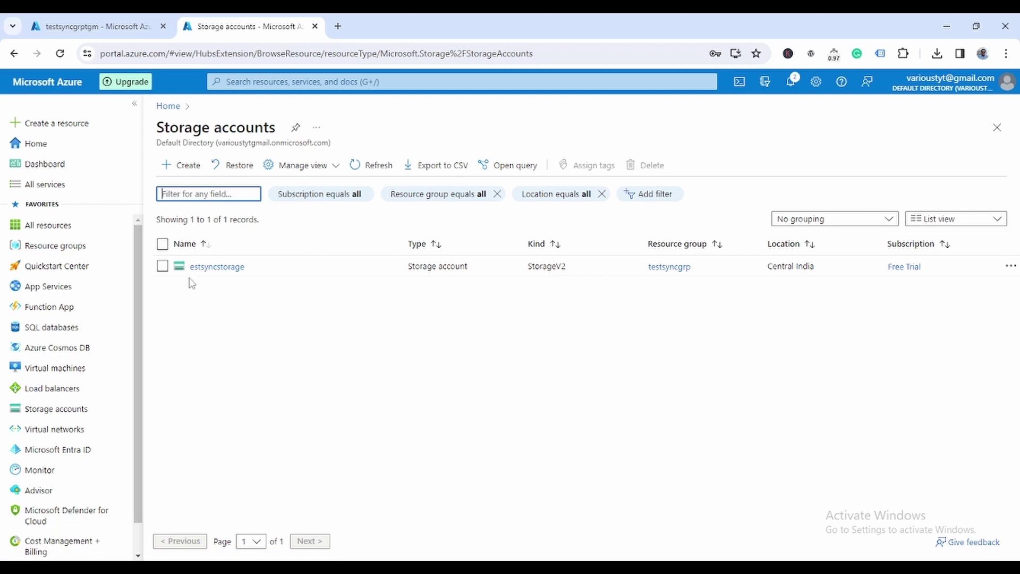
{"action": "left_click", "coordinate": [232, 268]}
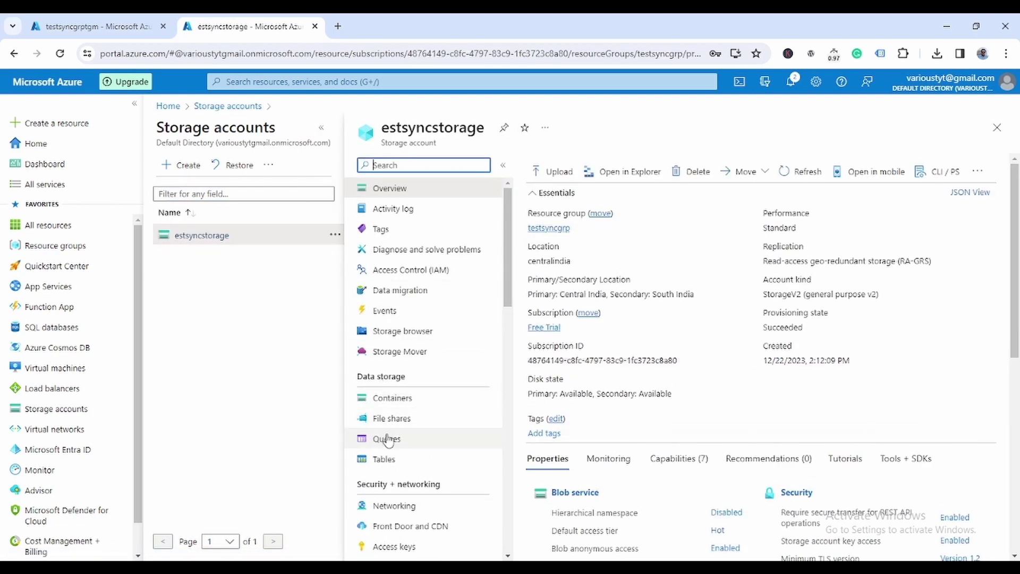
{"action": "left_click", "coordinate": [394, 420]}
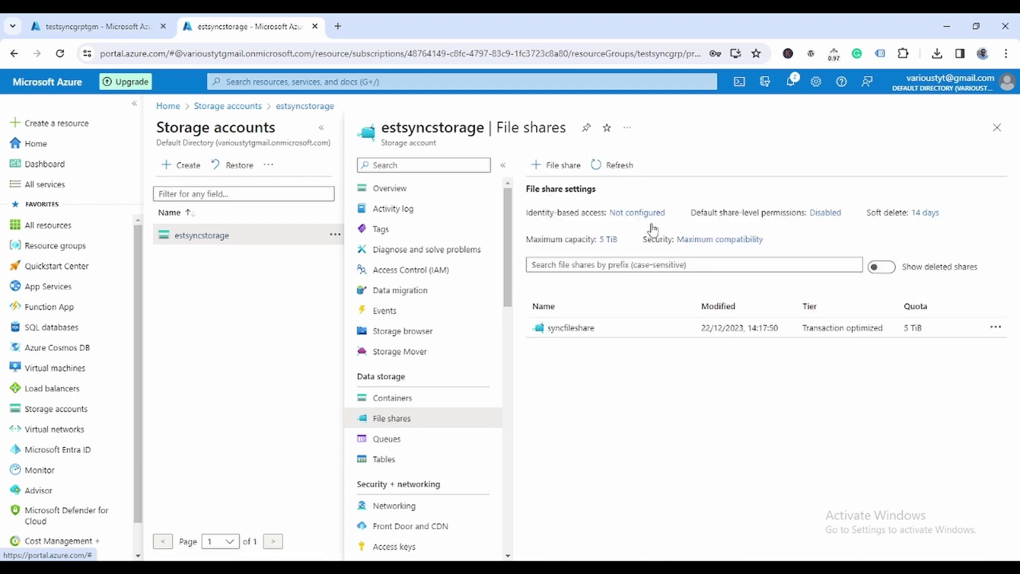
Step: Navigate via the deployment overview to teststoragesyncsrv's Registered servers page
{"action": "left_click", "coordinate": [105, 26]}
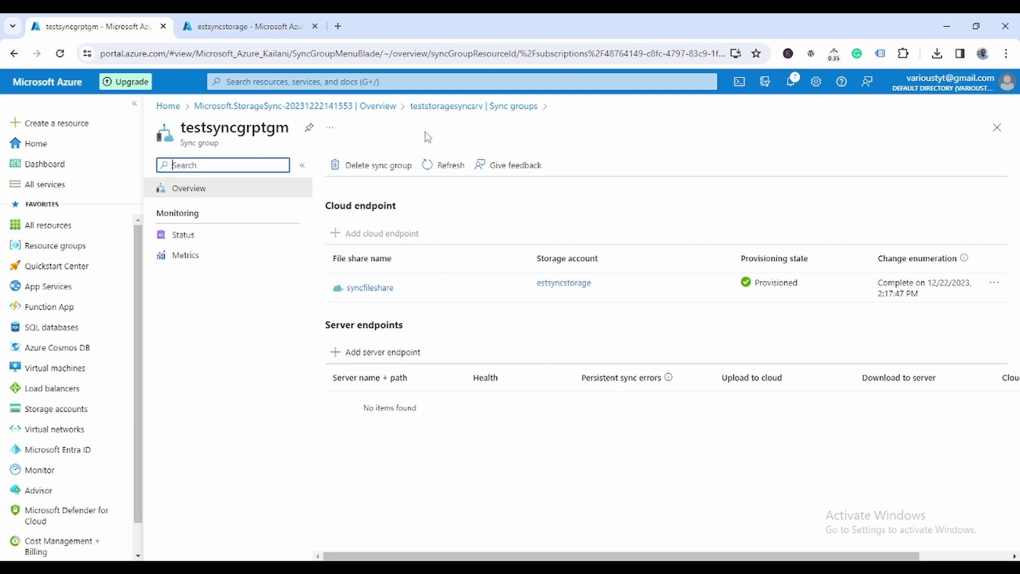
{"action": "left_click", "coordinate": [425, 108]}
{"action": "left_click", "coordinate": [378, 106]}
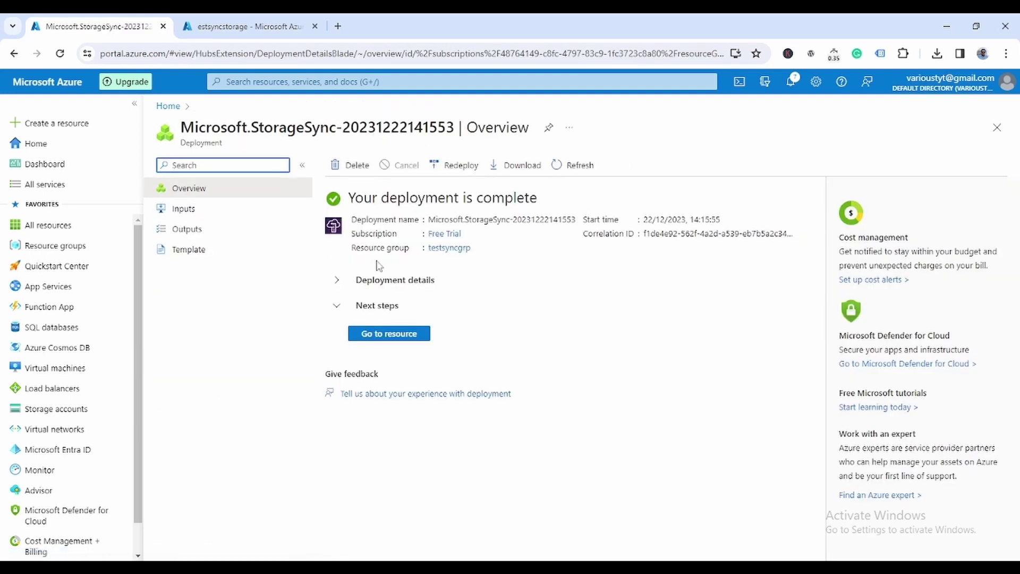
{"action": "left_click", "coordinate": [382, 334]}
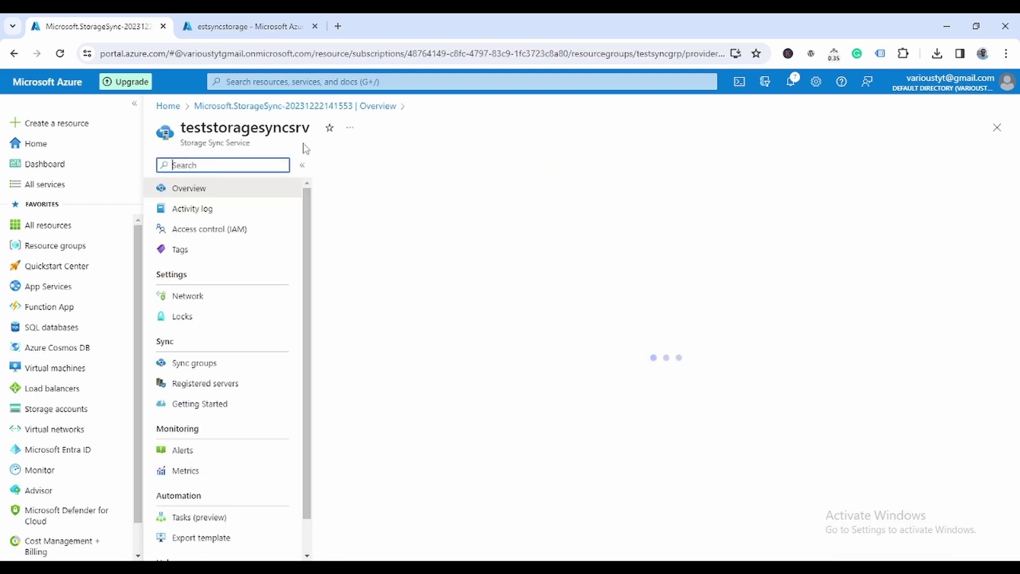
{"action": "left_click", "coordinate": [198, 386]}
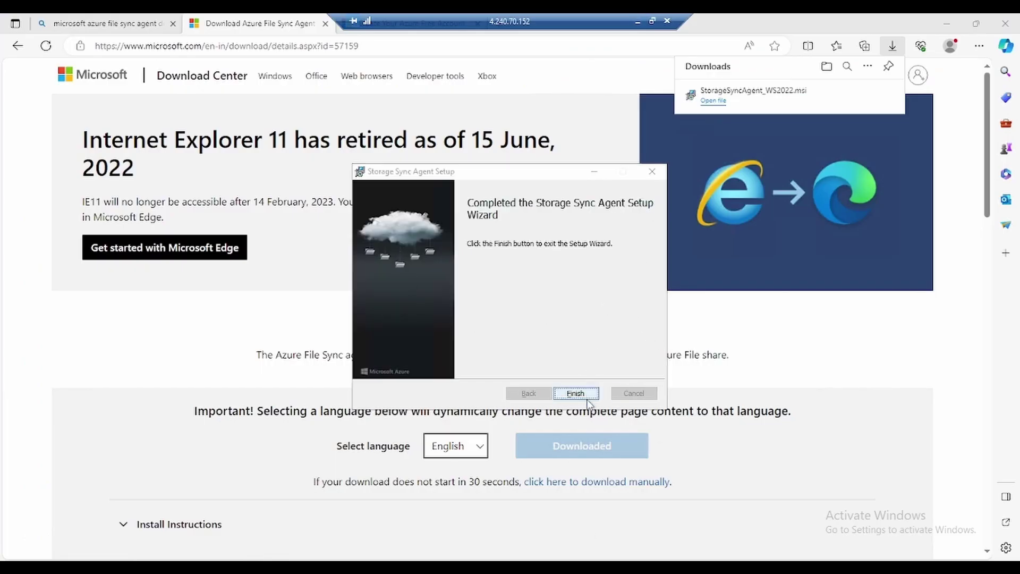
Step: Finish the agent installation, dismiss the up-to-date notice, and keep AzureCloud as the environment
{"action": "left_click", "coordinate": [588, 396]}
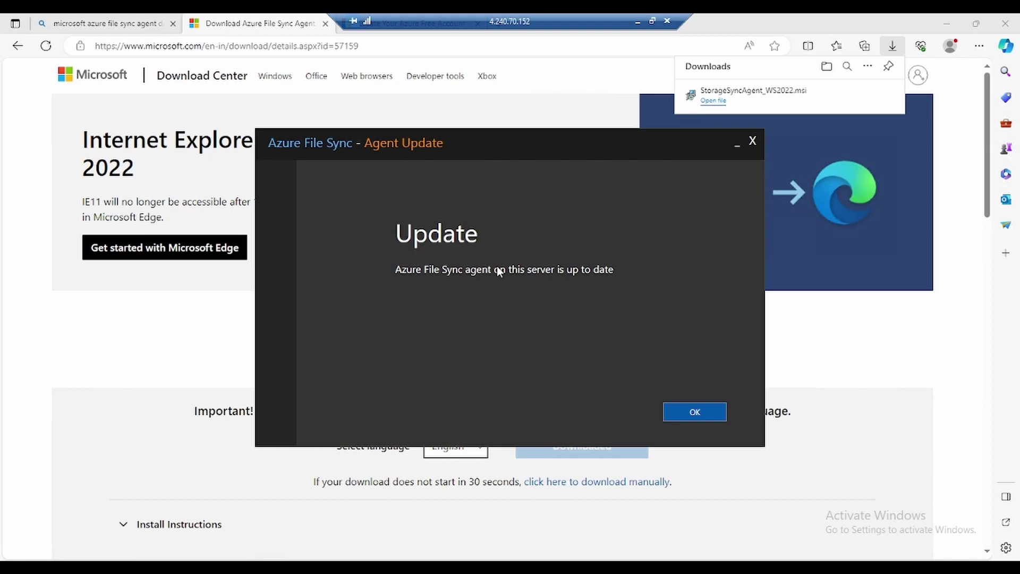
{"action": "left_click", "coordinate": [694, 413]}
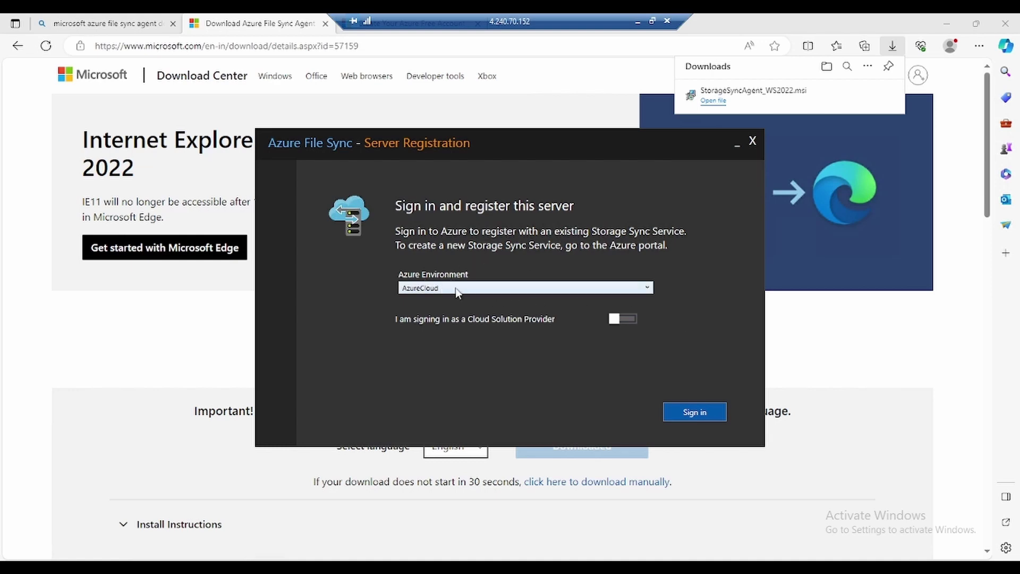
{"action": "left_click", "coordinate": [531, 288]}
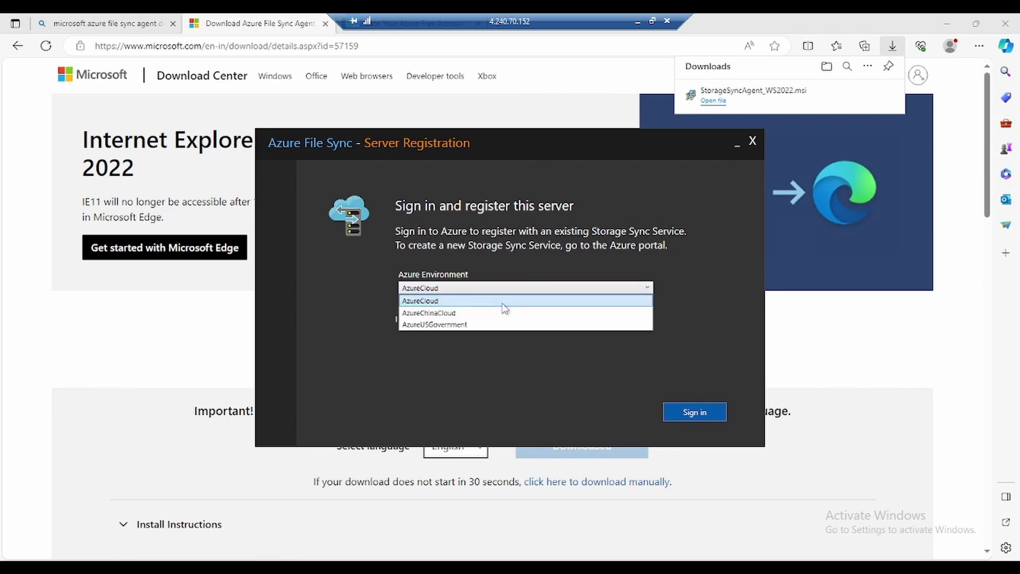
{"action": "left_click", "coordinate": [504, 301]}
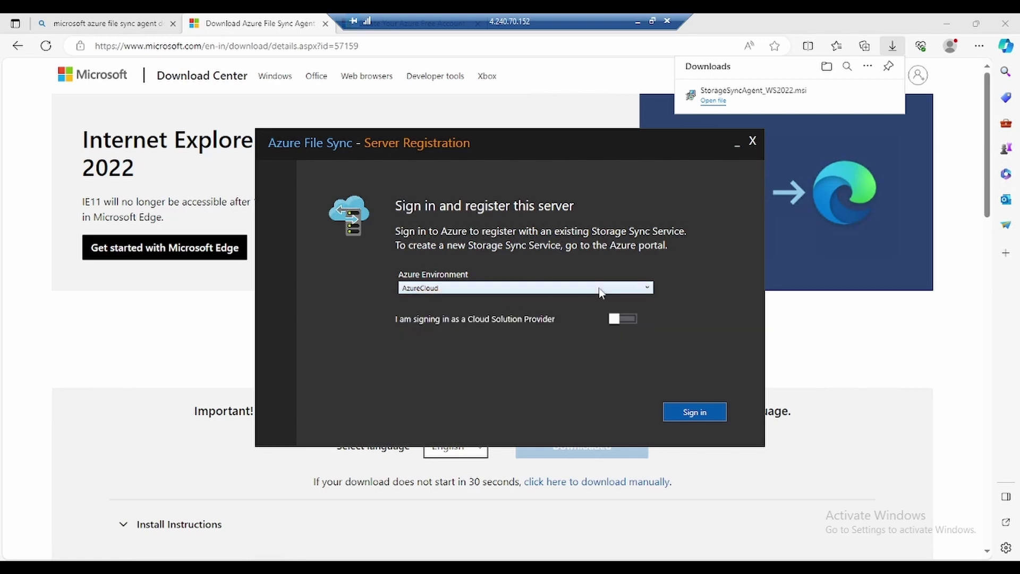
Step: Start Azure sign-in and submit the account's e-mail address and password
{"action": "left_click", "coordinate": [708, 419]}
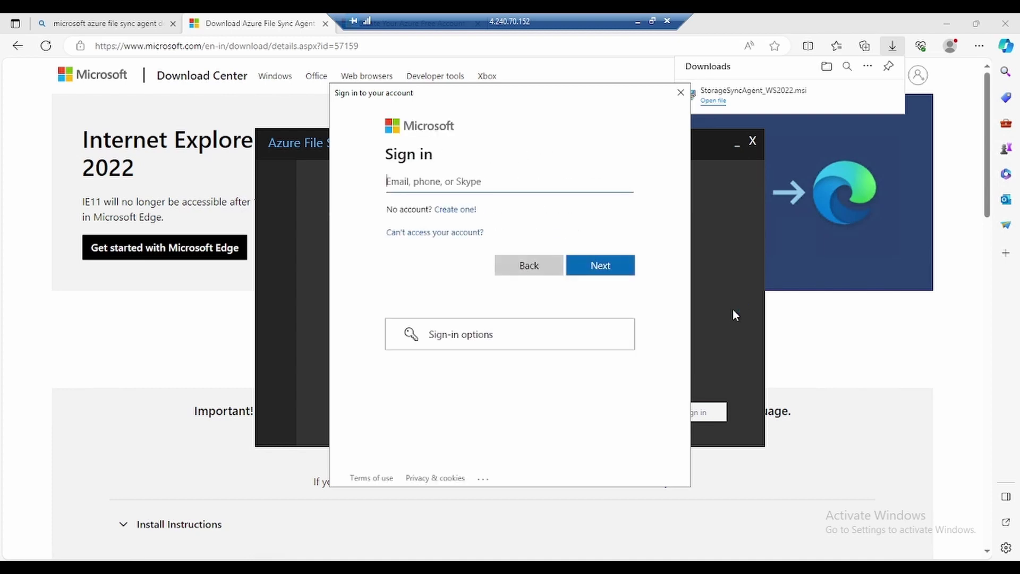
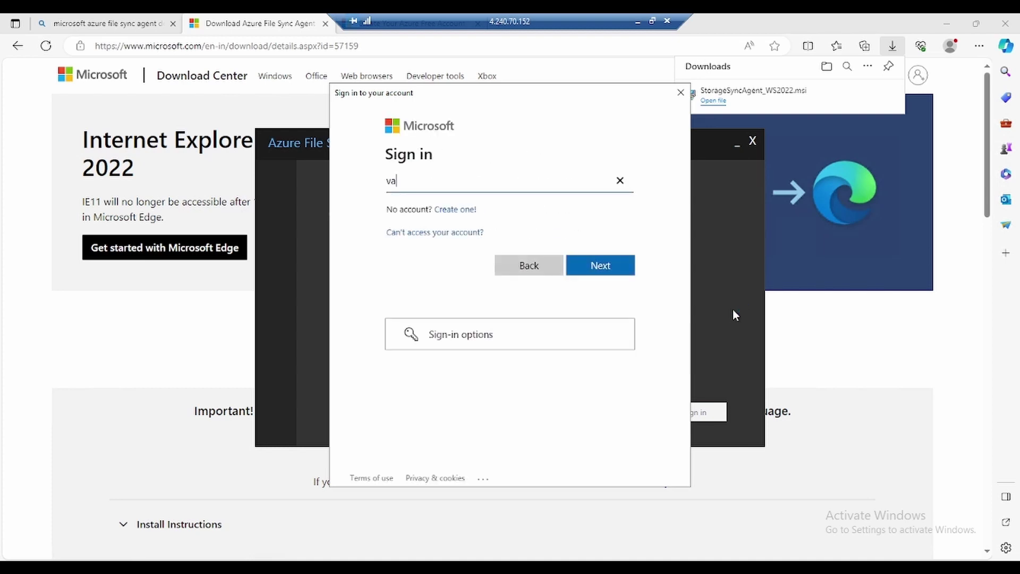
{"action": "left_click", "coordinate": [613, 272]}
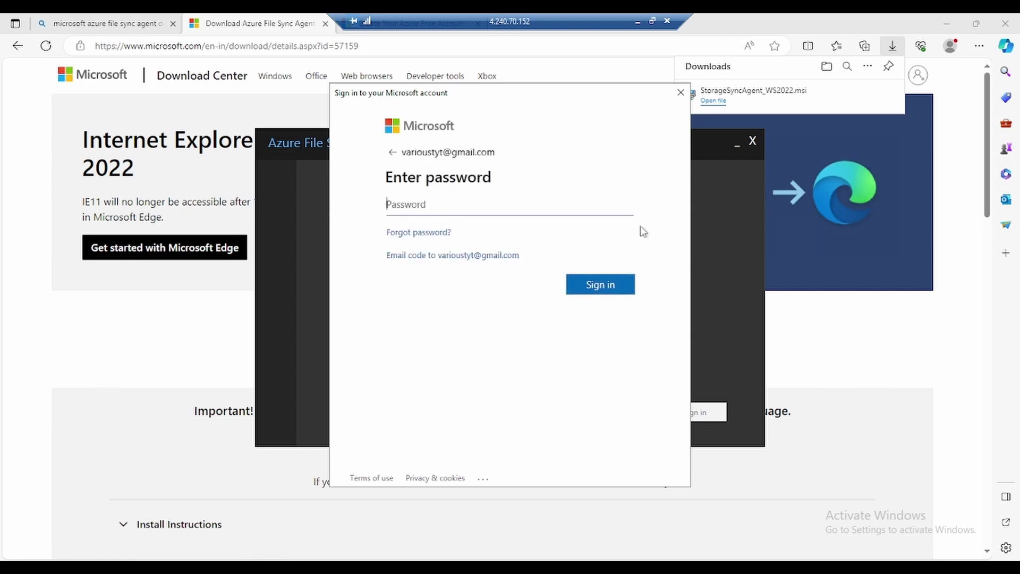
{"action": "type", "text": "***********"}
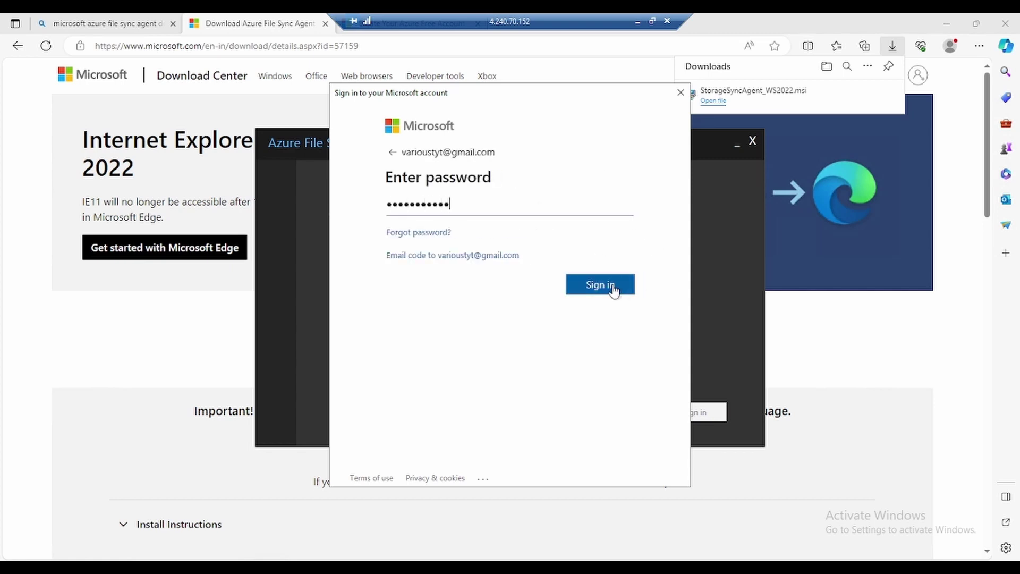
{"action": "left_click", "coordinate": [612, 289]}
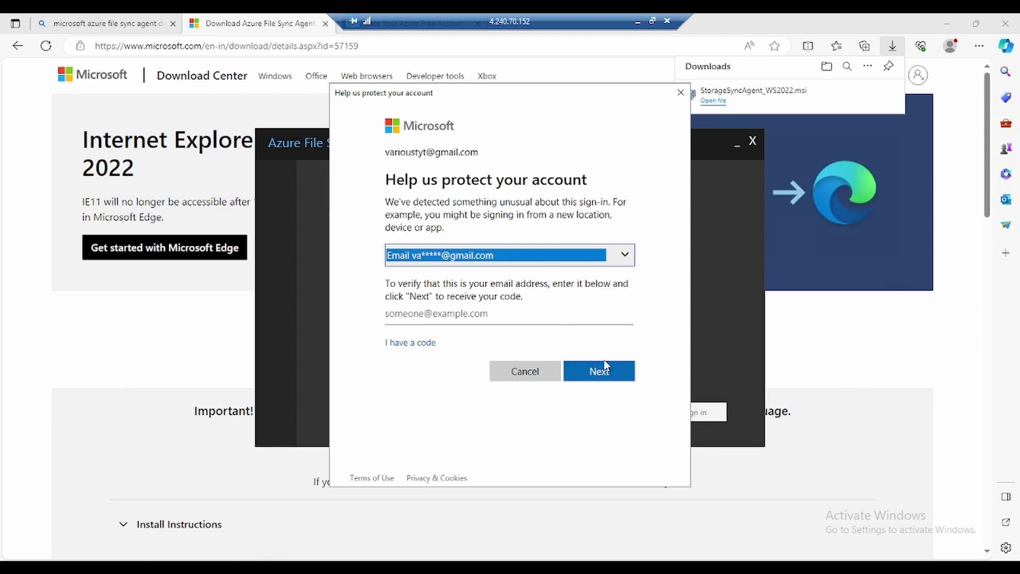
Step: Enter the account's recovery e-mail address in the verification box and request a security code
{"action": "left_click", "coordinate": [611, 379]}
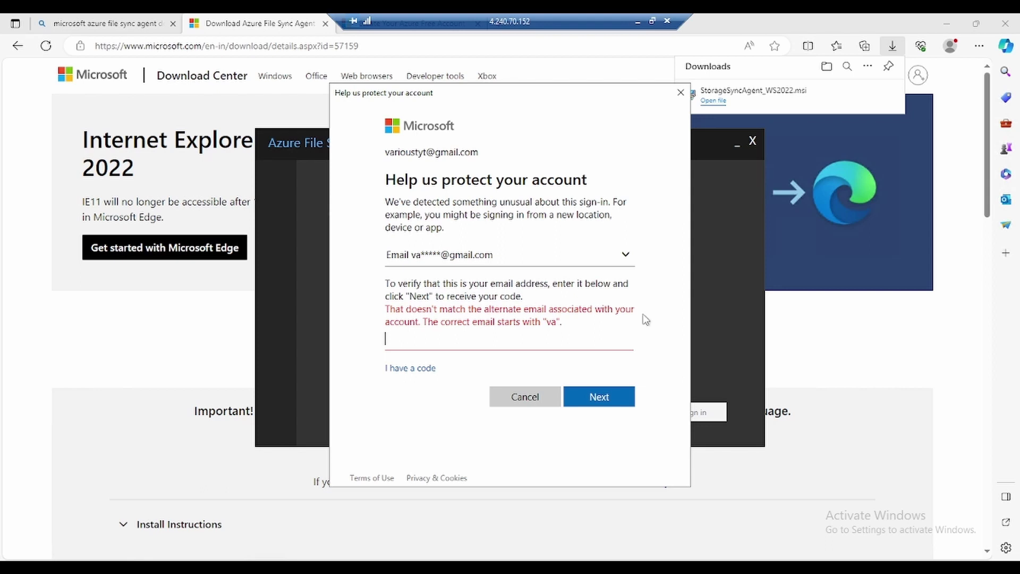
{"action": "left_click", "coordinate": [621, 404]}
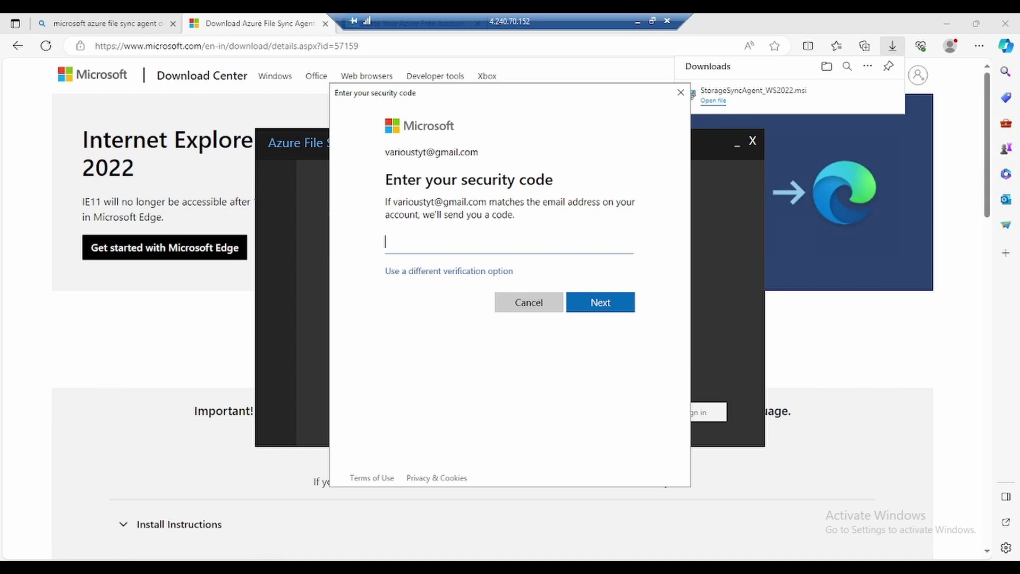
Step: Paste and submit the emailed security code, then close the extra verification window
{"action": "key", "text": "ctrl+v"}
{"action": "left_click", "coordinate": [609, 306]}
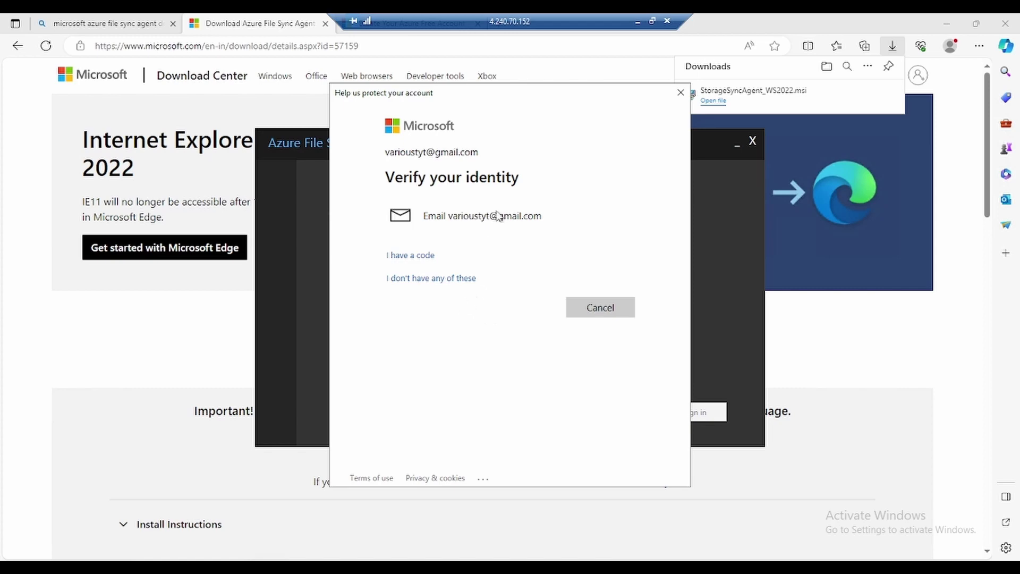
{"action": "left_click", "coordinate": [680, 98]}
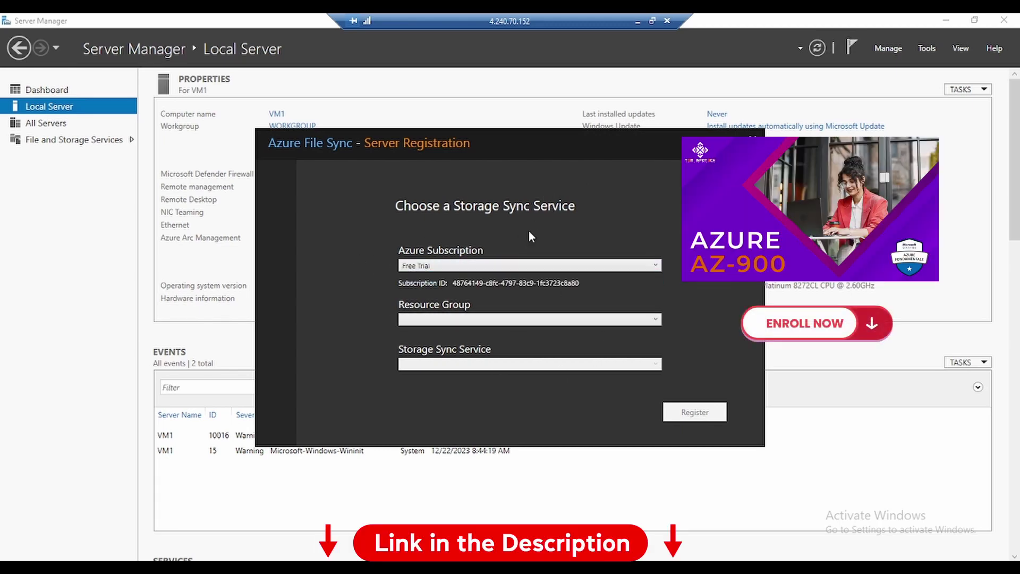
Step: Register the server under resource group testsyncgrp and sync service teststoragesyncsrv, then close the success window
{"action": "left_click", "coordinate": [487, 320]}
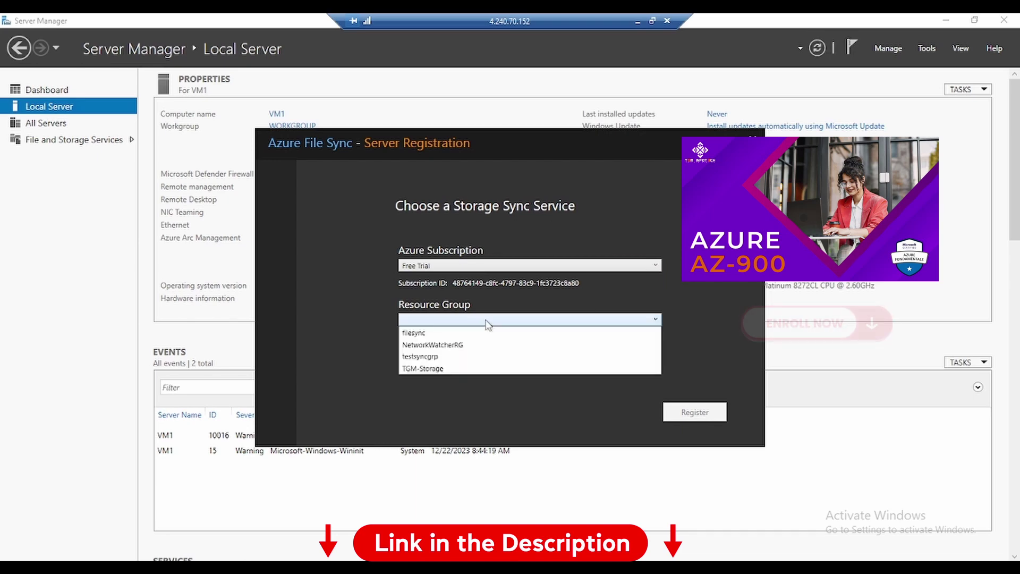
{"action": "left_click", "coordinate": [436, 357]}
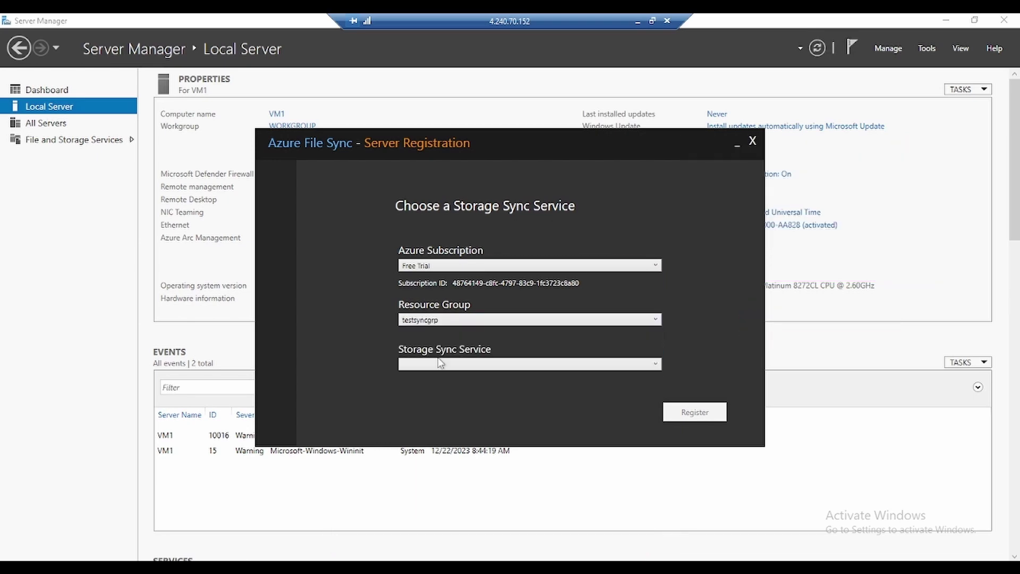
{"action": "left_click", "coordinate": [477, 365]}
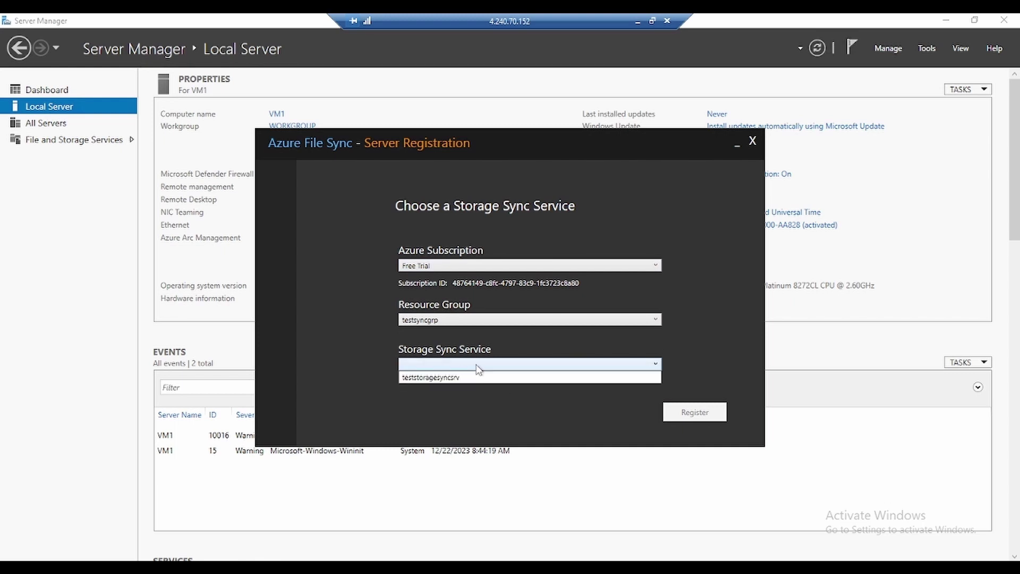
{"action": "left_click", "coordinate": [436, 380]}
{"action": "left_click", "coordinate": [693, 413]}
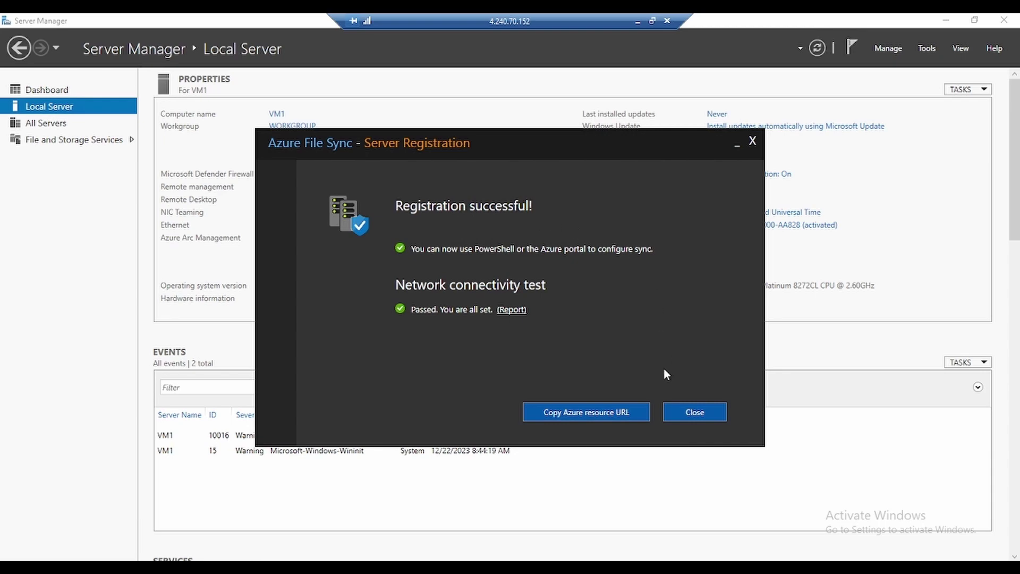
{"action": "left_click", "coordinate": [739, 148]}
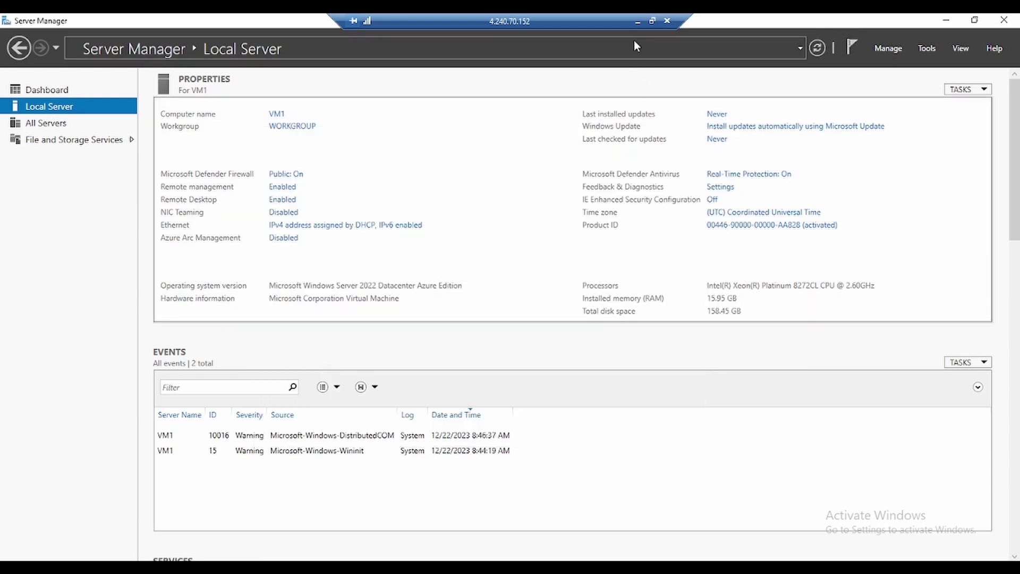
Step: In the teststoragesyncsrv portal tab, check VM1 under Registered servers, then open sync group testsyncgrptgm
{"action": "left_click", "coordinate": [637, 22]}
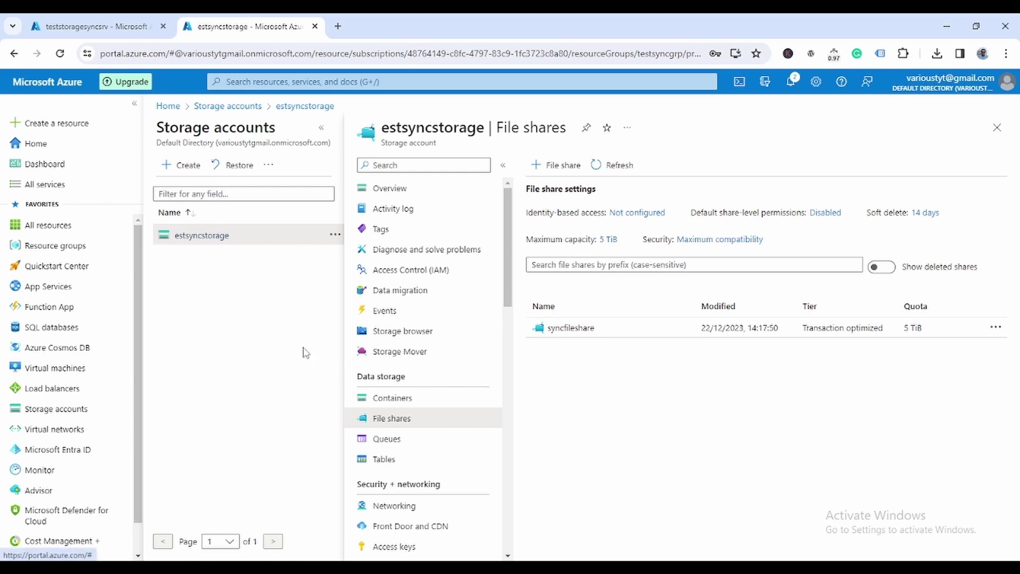
{"action": "left_click", "coordinate": [106, 25]}
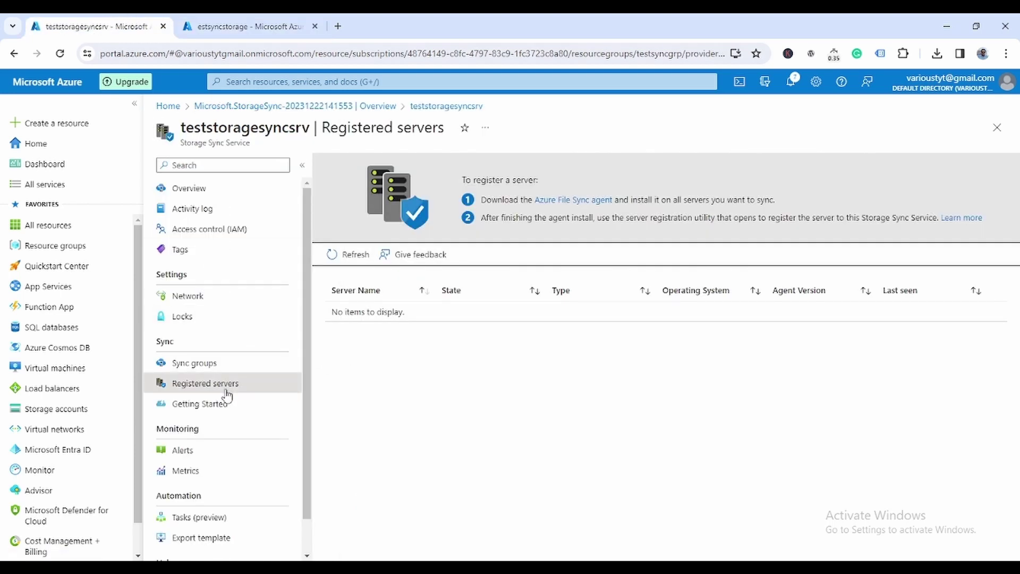
{"action": "left_click", "coordinate": [194, 363]}
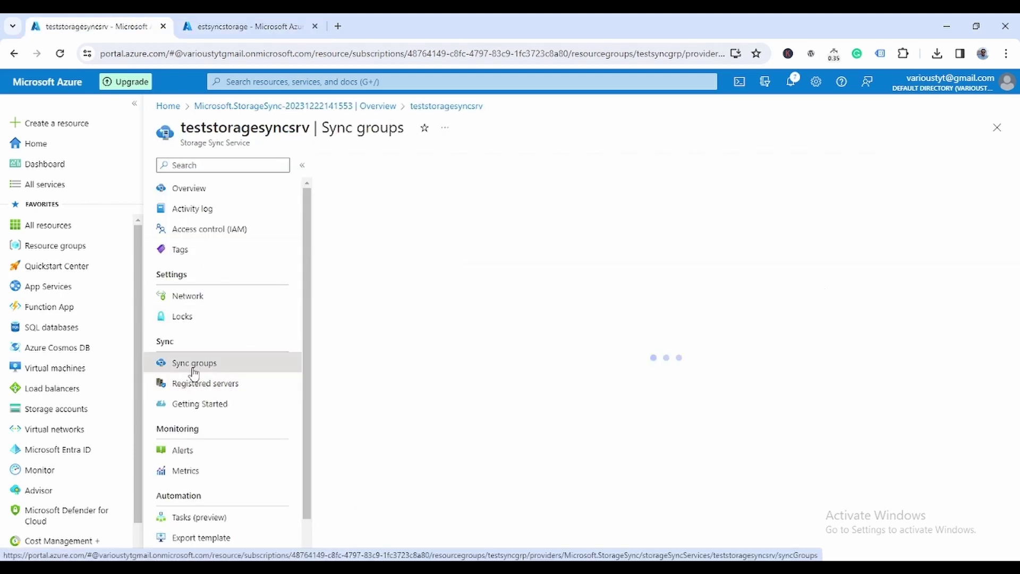
{"action": "left_click", "coordinate": [192, 387]}
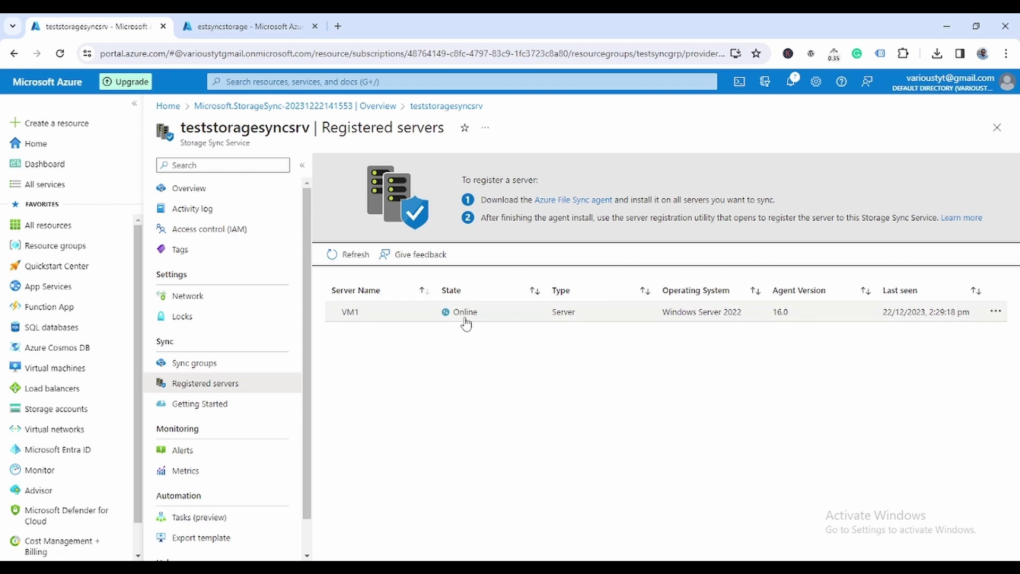
{"action": "left_click", "coordinate": [205, 364]}
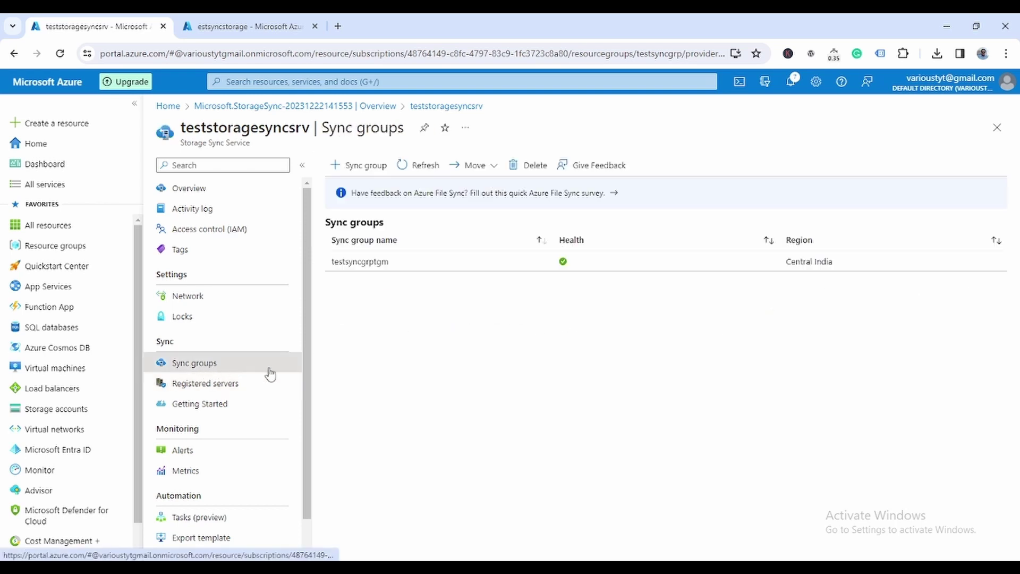
{"action": "left_click", "coordinate": [361, 262]}
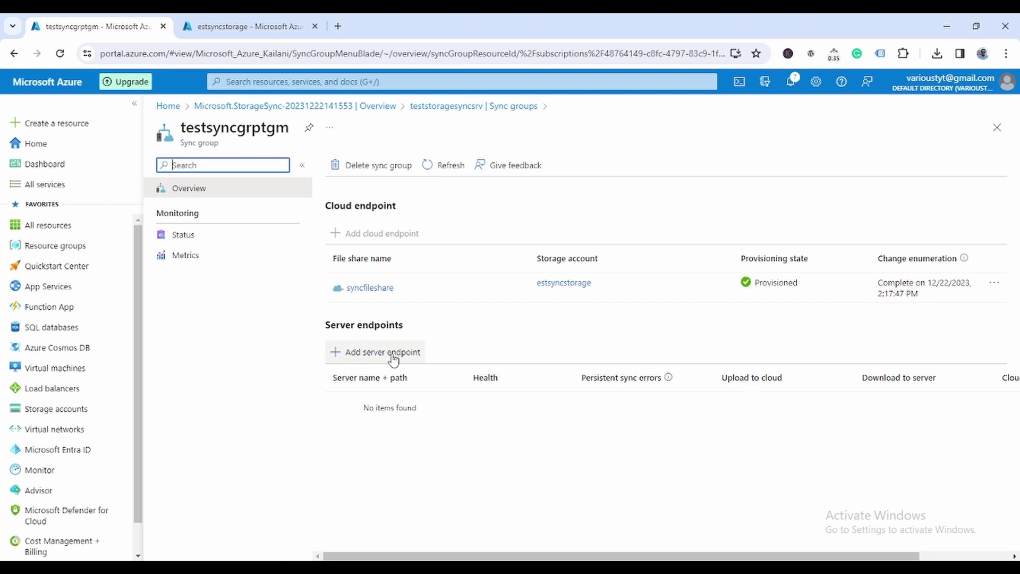
Step: Begin a server endpoint with VM1 as the registered server, then switch to VM1's remote desktop
{"action": "left_click", "coordinate": [394, 359]}
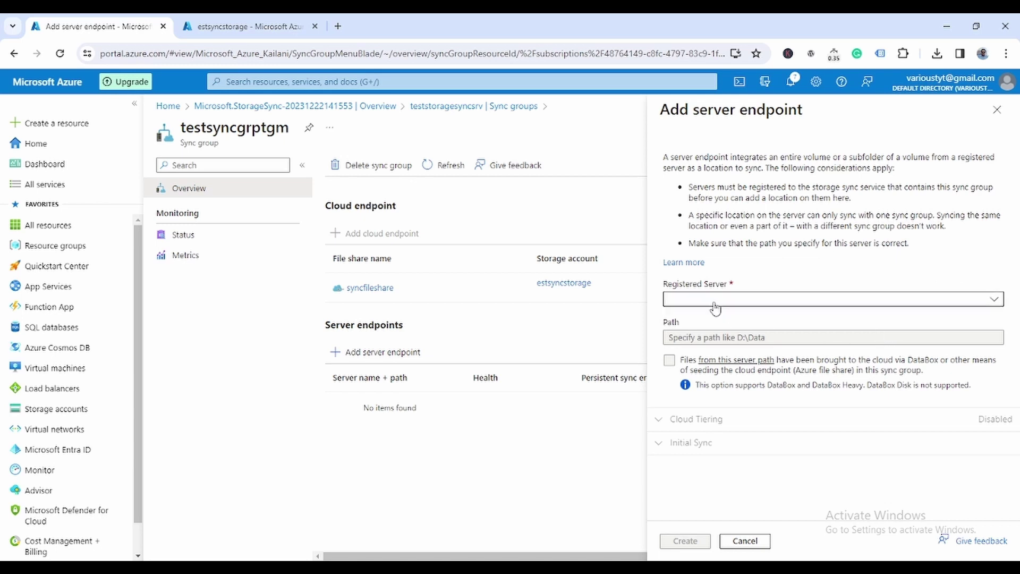
{"action": "left_click", "coordinate": [712, 299]}
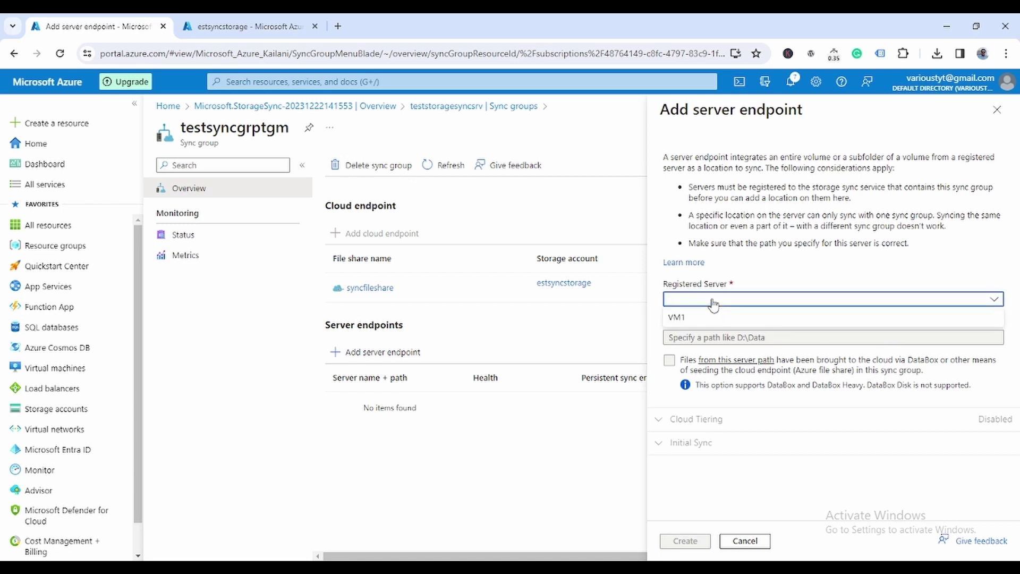
{"action": "left_click", "coordinate": [676, 318]}
{"action": "left_click", "coordinate": [706, 302]}
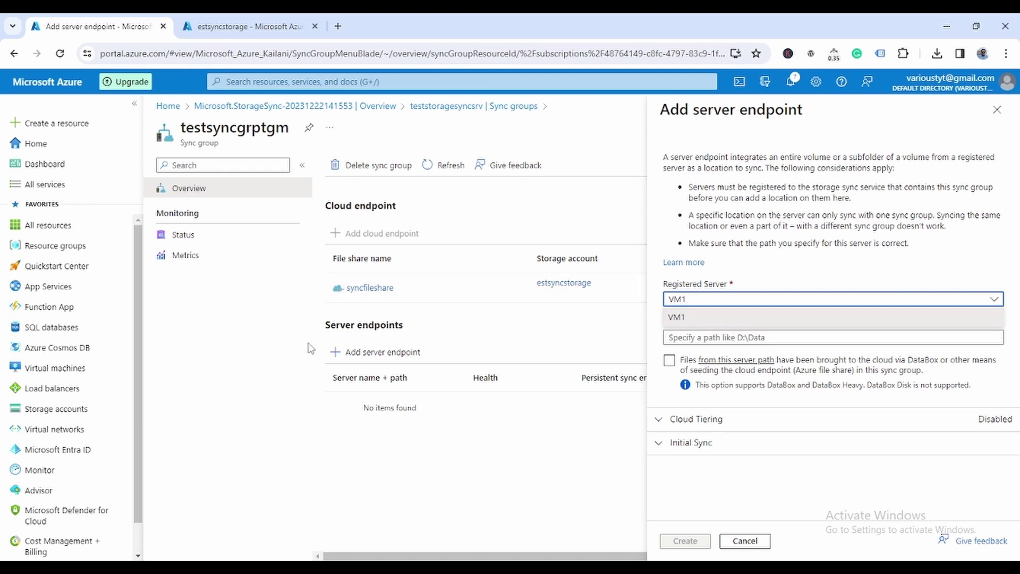
{"action": "left_click", "coordinate": [696, 321]}
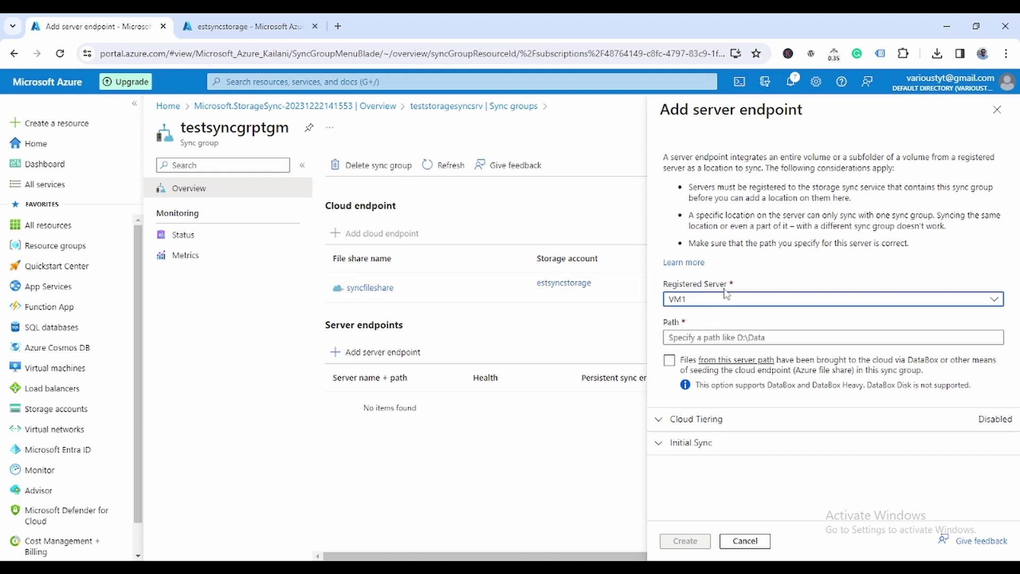
{"action": "left_click", "coordinate": [710, 338]}
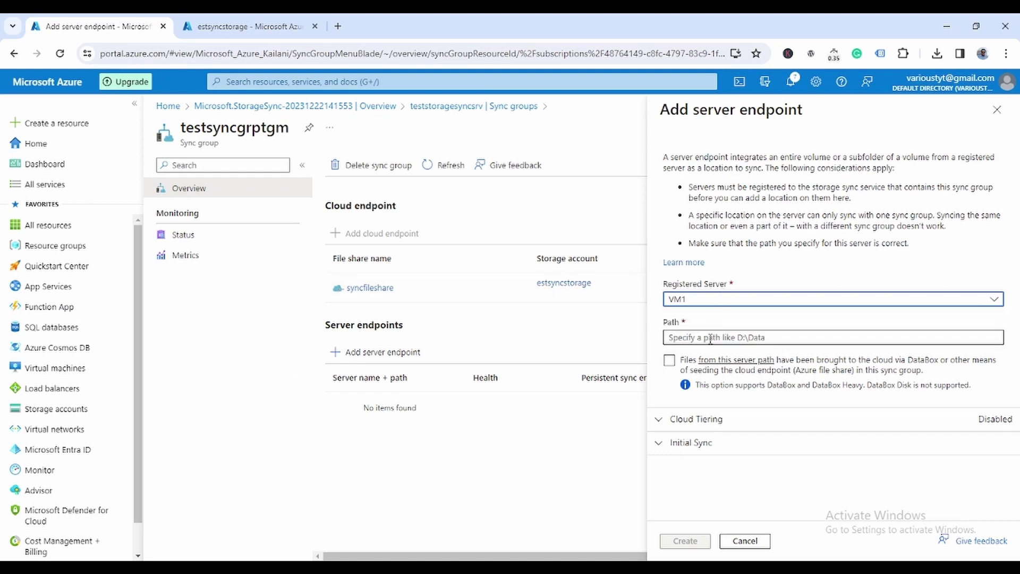
{"action": "left_click", "coordinate": [711, 339]}
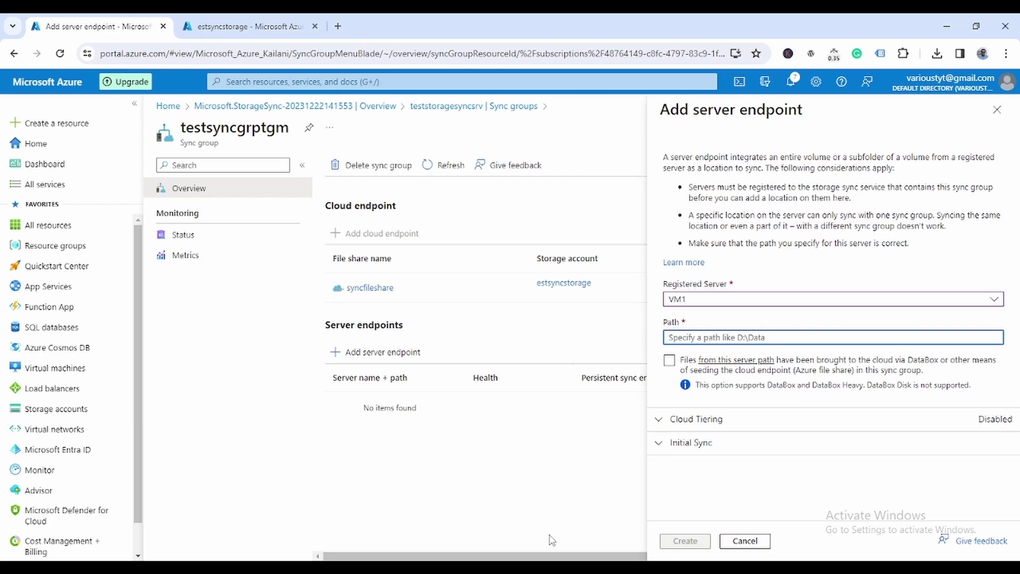
{"action": "left_click", "coordinate": [551, 566]}
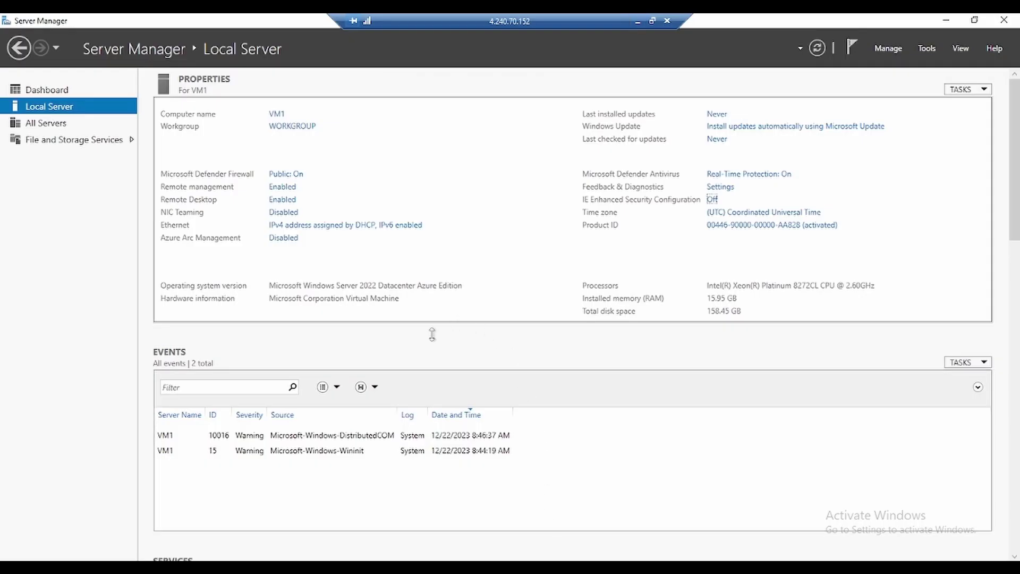
Step: Open File Explorer on VM1 and browse to the Windows (C:) drive
{"action": "left_click", "coordinate": [946, 20]}
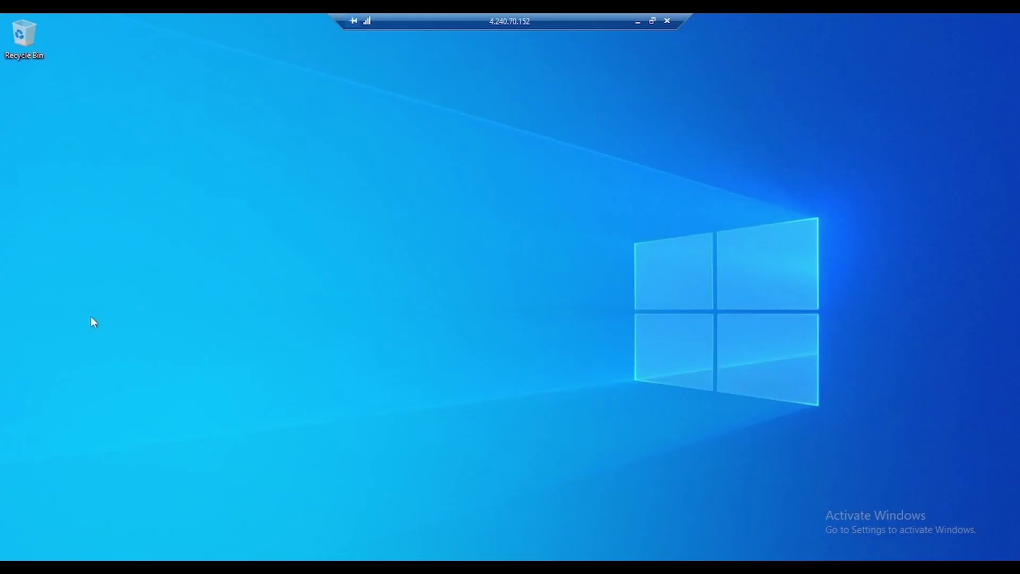
{"action": "left_click", "coordinate": [16, 566]}
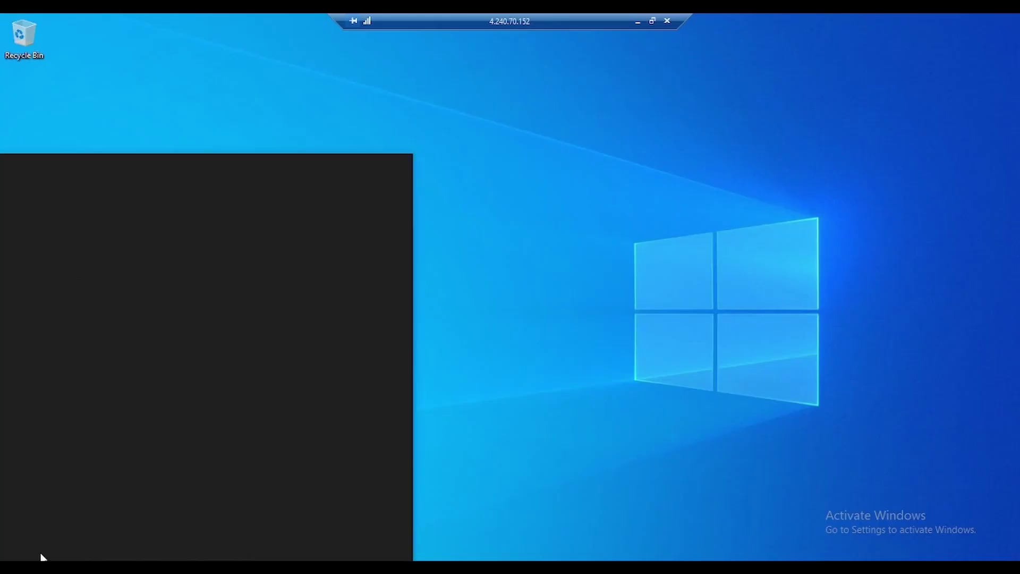
{"action": "left_click", "coordinate": [83, 355]}
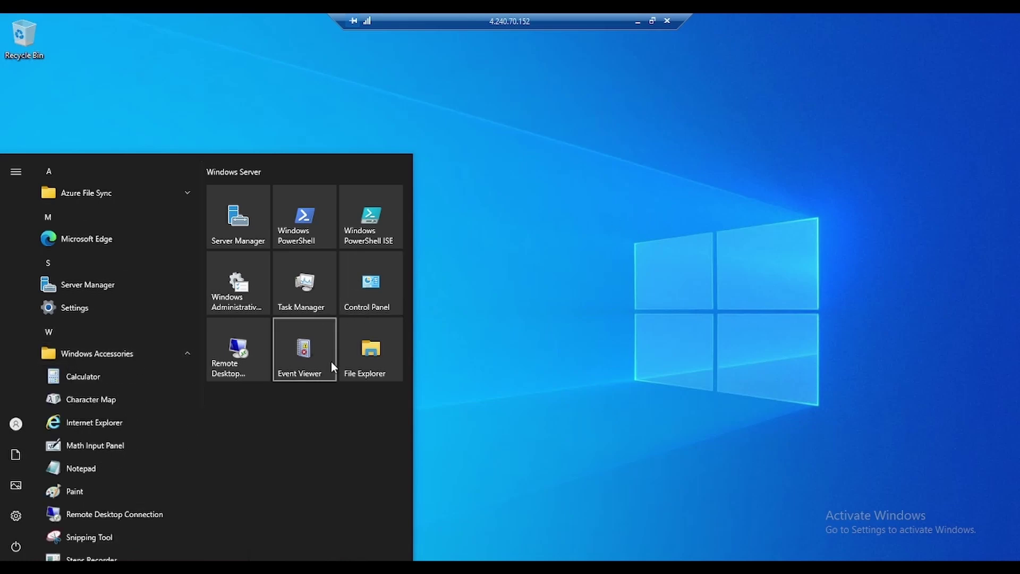
{"action": "left_click", "coordinate": [371, 351]}
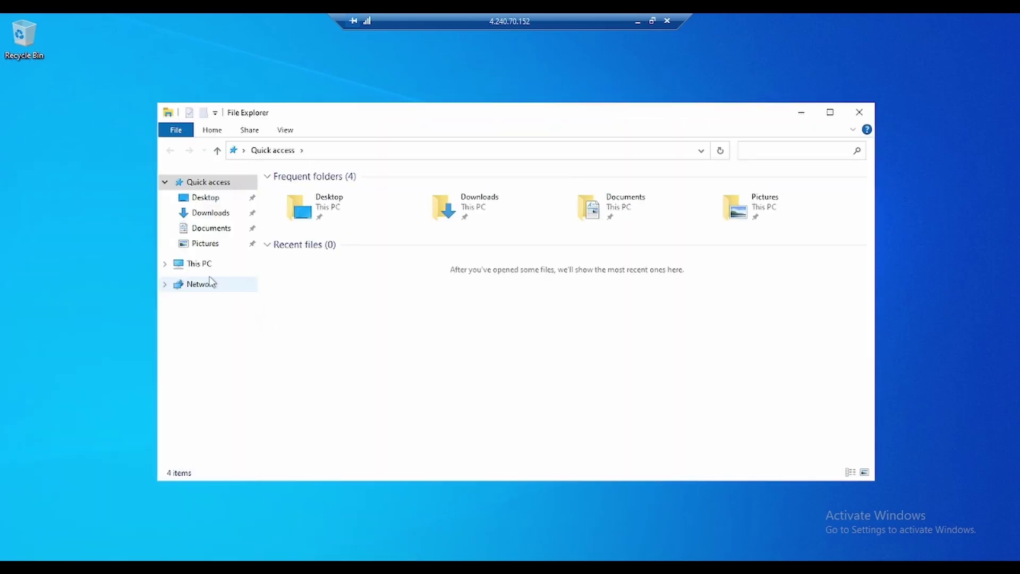
{"action": "left_click", "coordinate": [210, 264]}
{"action": "double_click", "coordinate": [353, 326]}
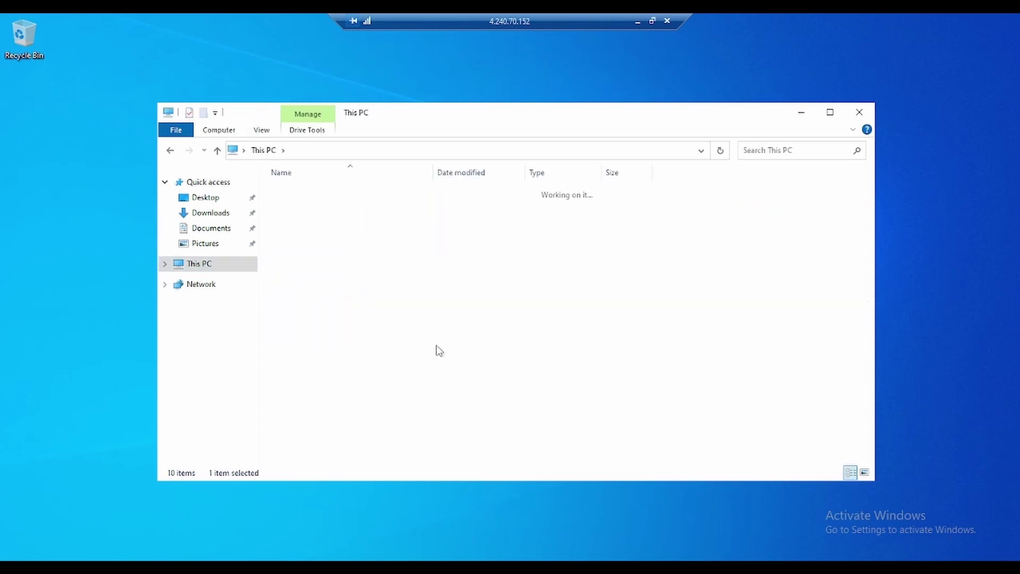
Step: Create a folder named manjit on C:, copy its path C:\manjit, and return to the portal
{"action": "right_click", "coordinate": [309, 347]}
{"action": "mouse_move", "coordinate": [350, 468]}
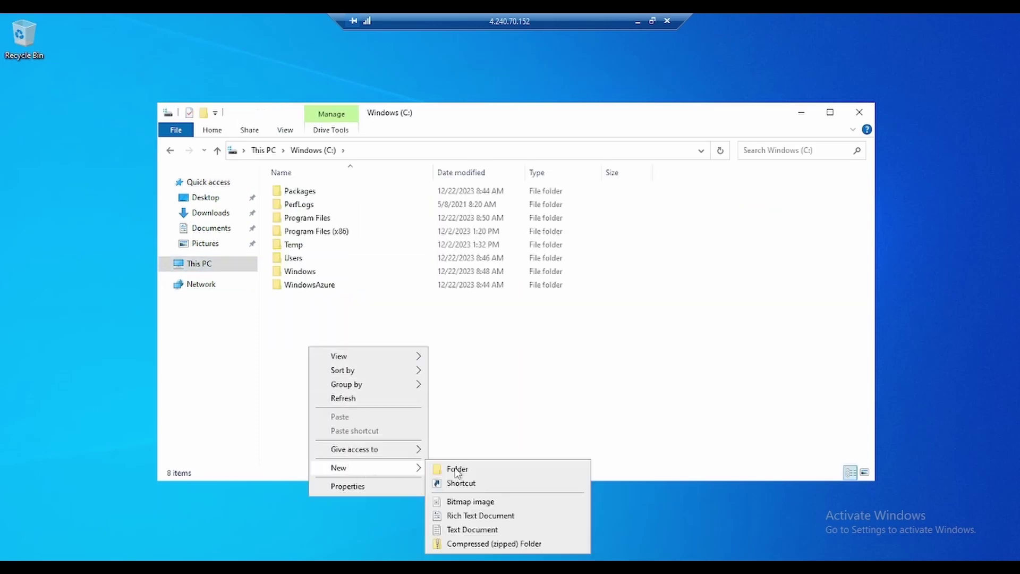
{"action": "left_click", "coordinate": [471, 472]}
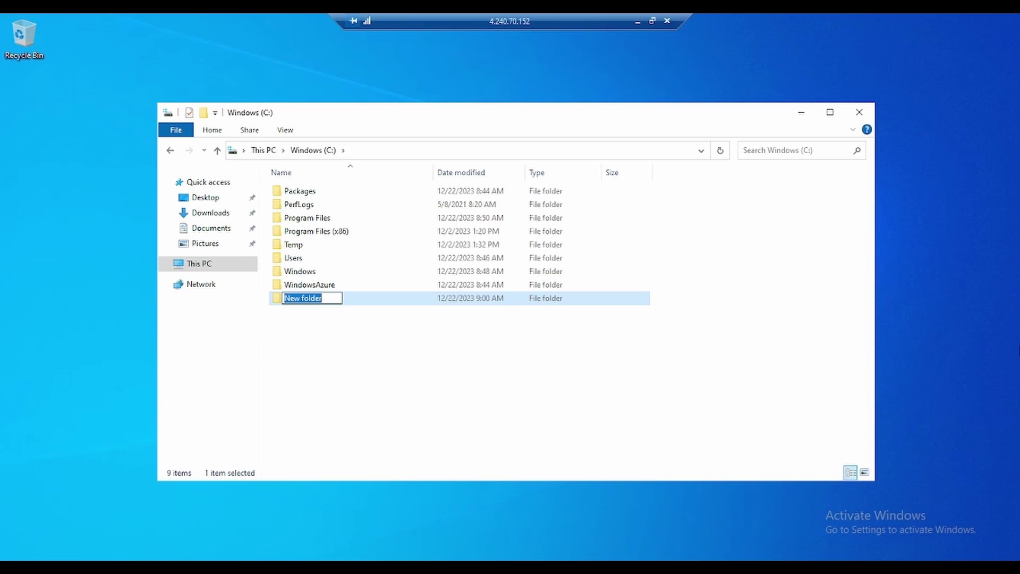
{"action": "type", "text": "manjit"}
{"action": "key", "text": "Return"}
{"action": "key", "text": "Return"}
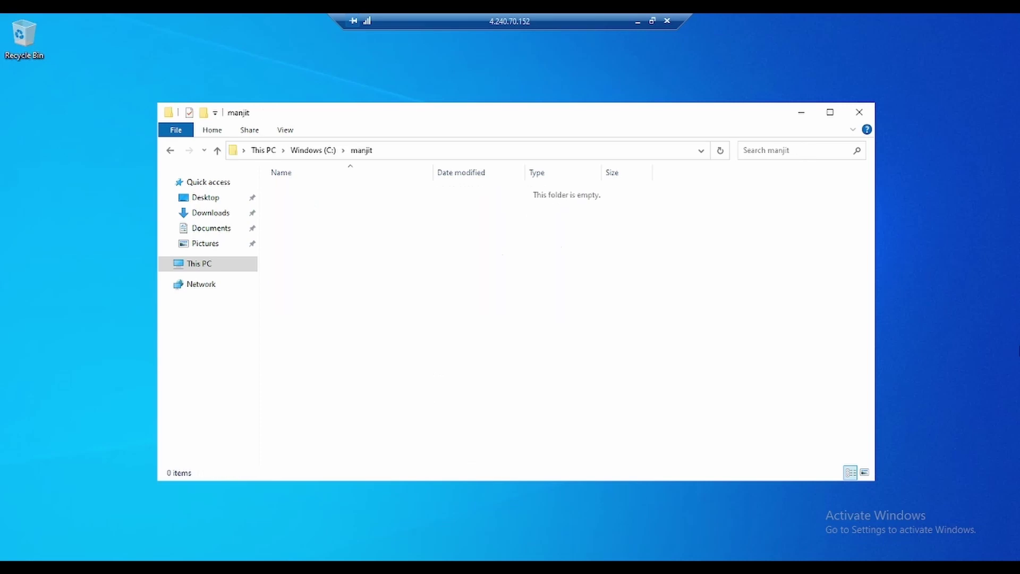
{"action": "left_click", "coordinate": [389, 151]}
{"action": "key", "text": "ctrl+c"}
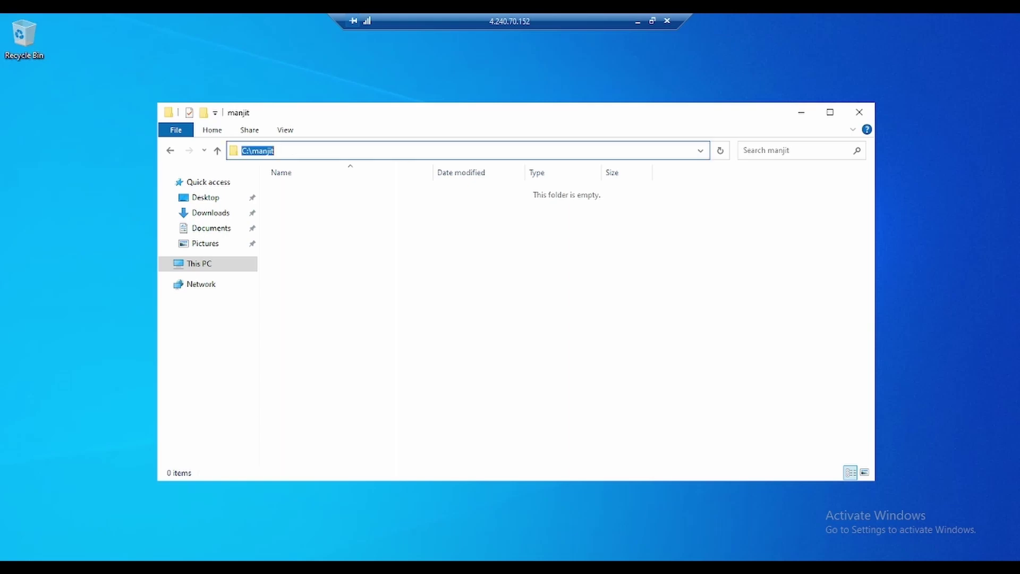
{"action": "left_click", "coordinate": [637, 22]}
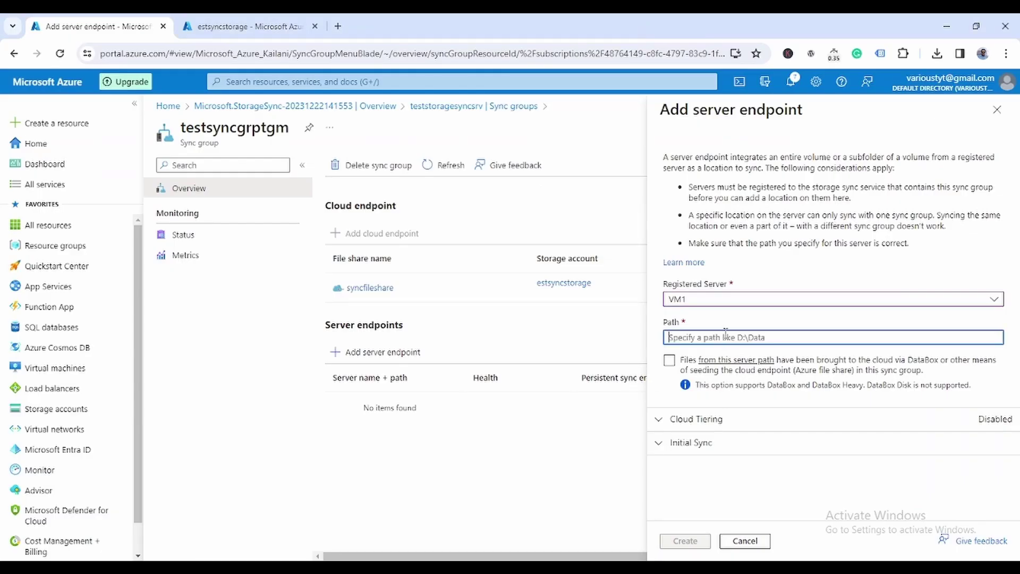
Step: Paste C:\manjit as the endpoint path and create the VM1 server endpoint
{"action": "key", "text": "ctrl+v"}
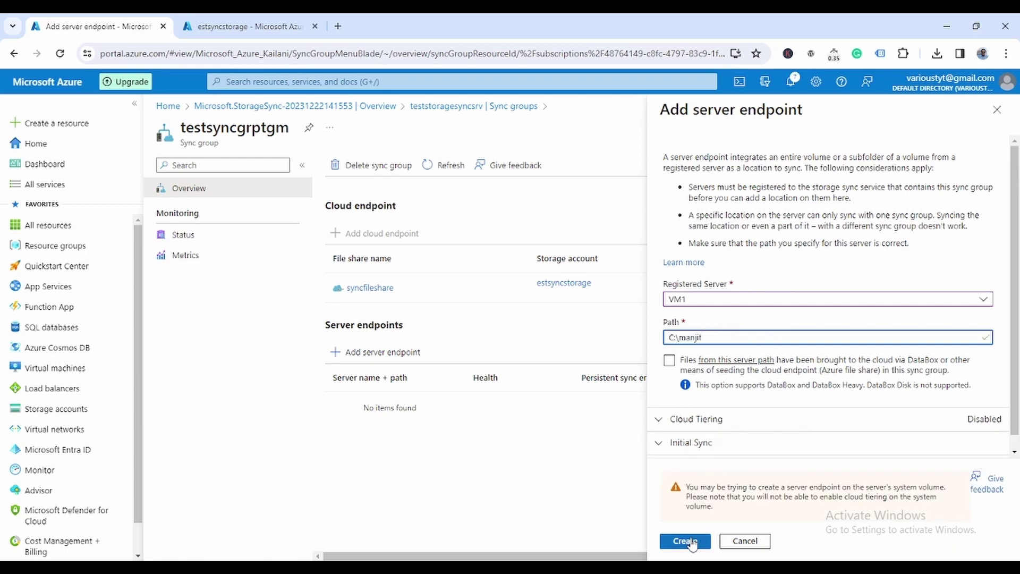
{"action": "left_click", "coordinate": [687, 541]}
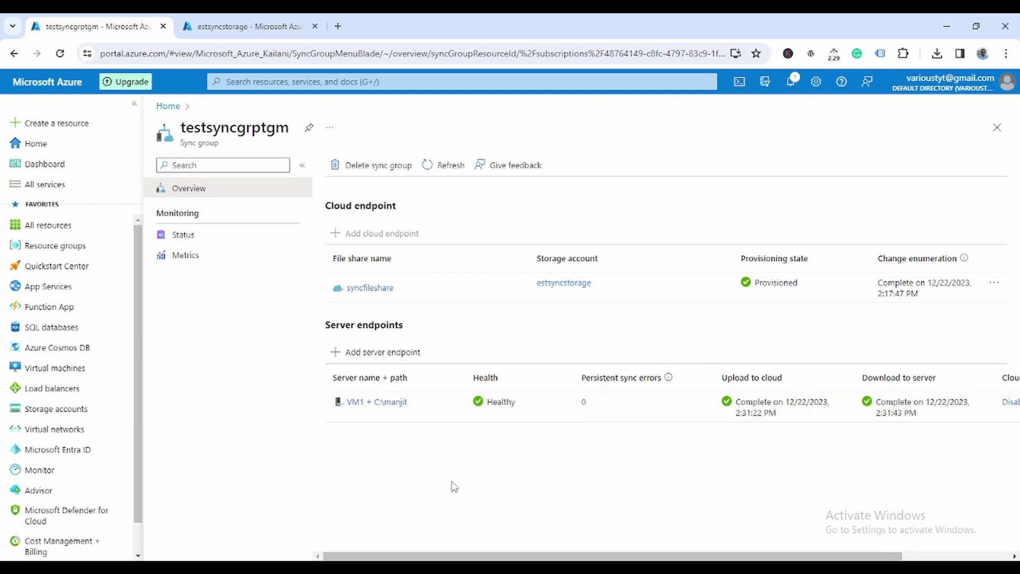
Step: Navigate to the syncfileshare file share in storage account estsyncstorage, then go back to VM1
{"action": "left_click", "coordinate": [283, 32]}
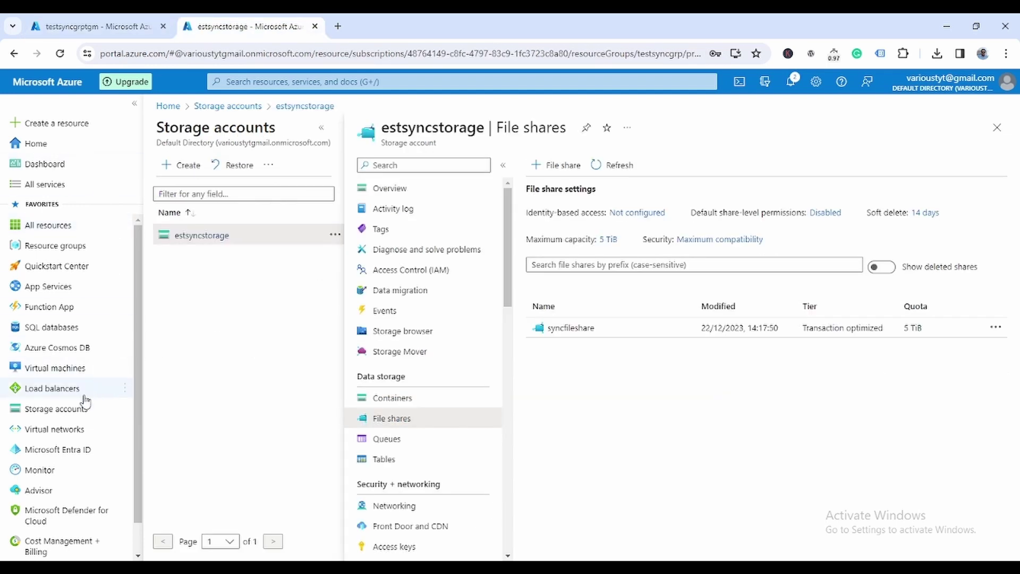
{"action": "left_click", "coordinate": [59, 410]}
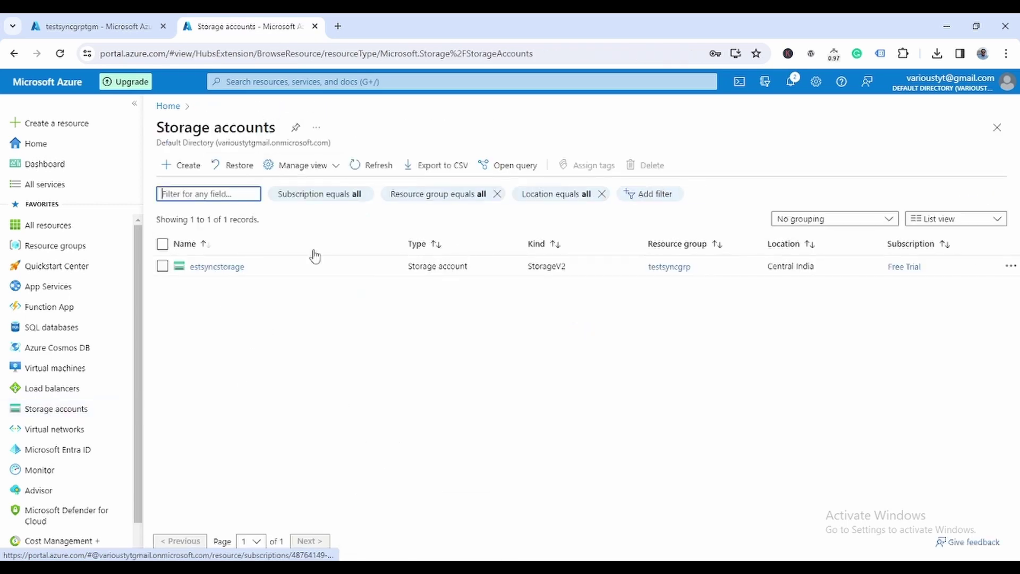
{"action": "left_click", "coordinate": [219, 267]}
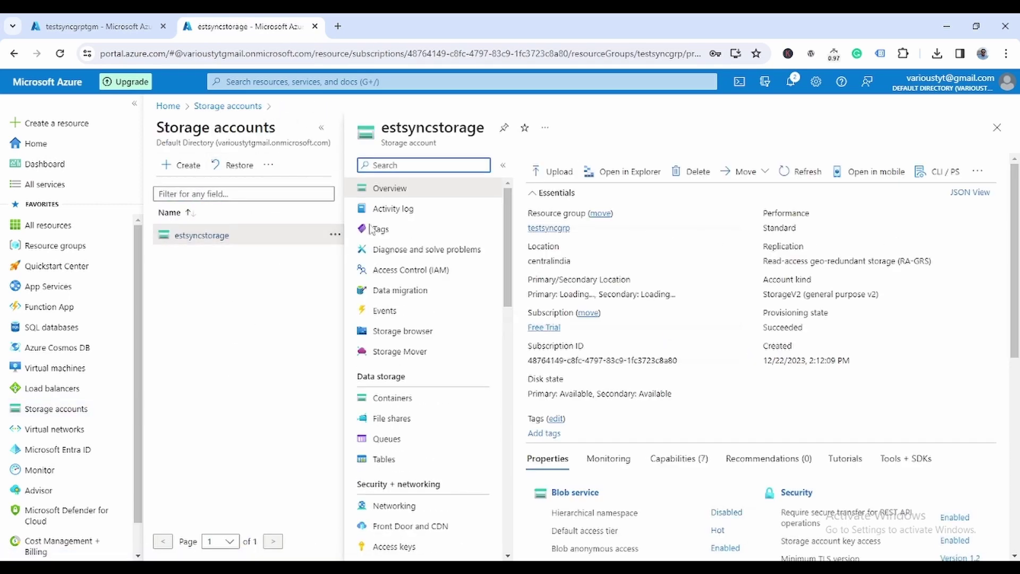
{"action": "left_click", "coordinate": [396, 418]}
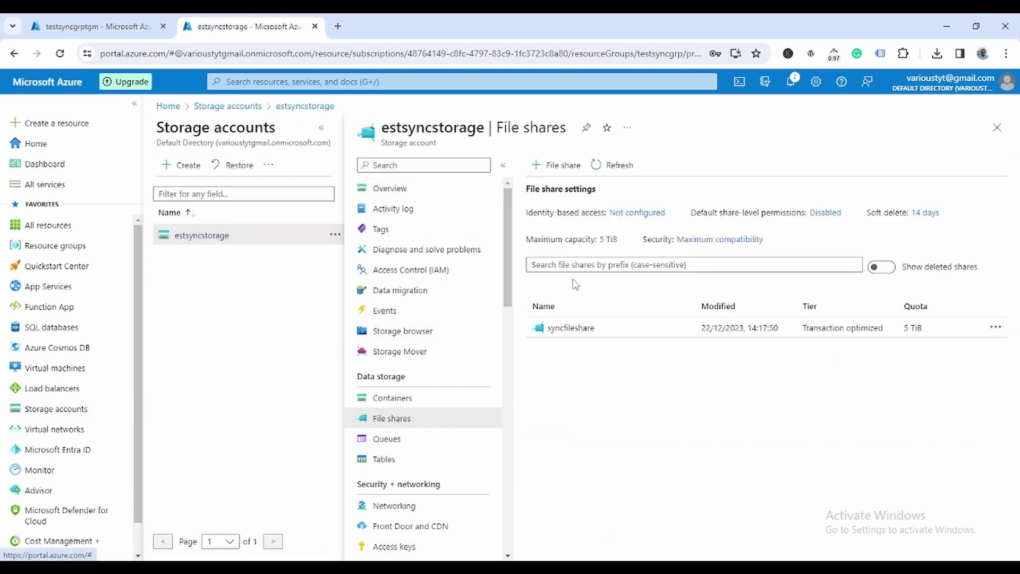
{"action": "left_click", "coordinate": [558, 329]}
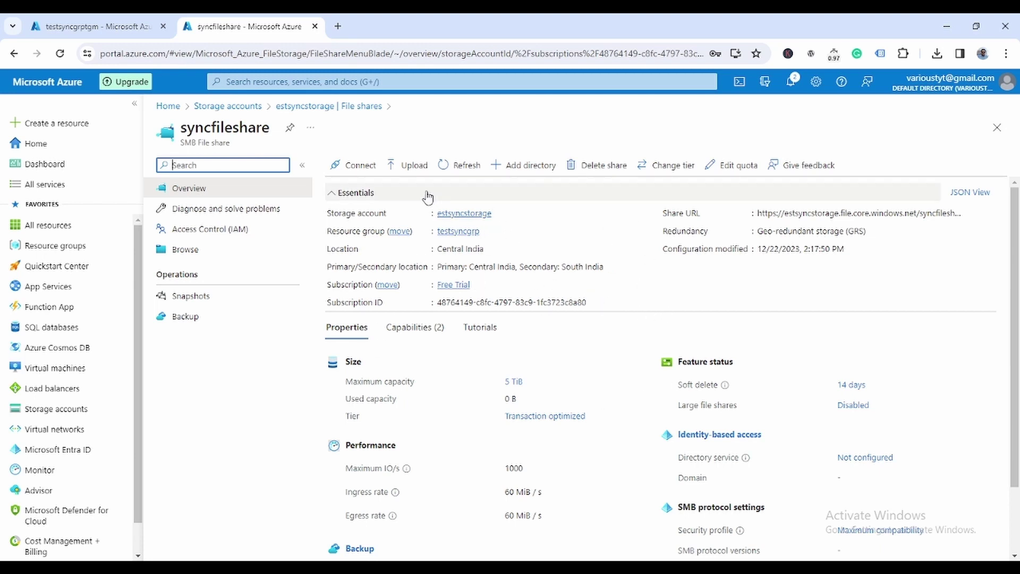
{"action": "left_click", "coordinate": [410, 164]}
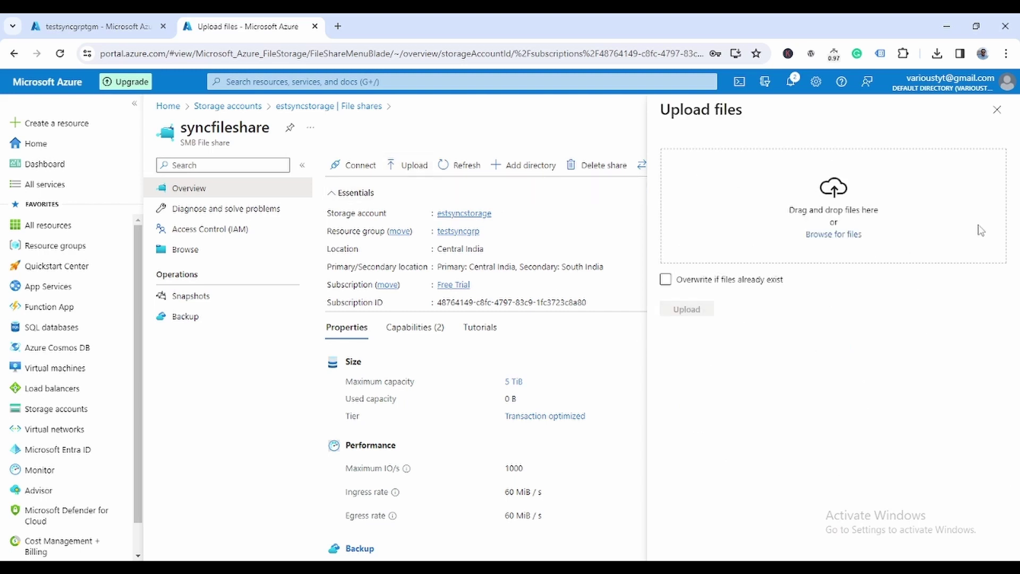
{"action": "left_click", "coordinate": [997, 110]}
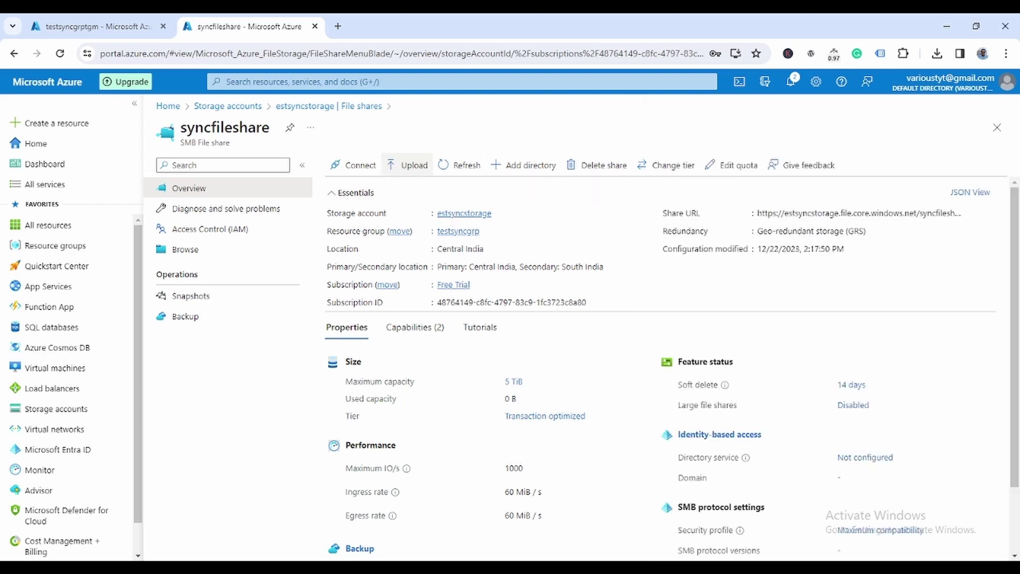
{"action": "left_click", "coordinate": [526, 510]}
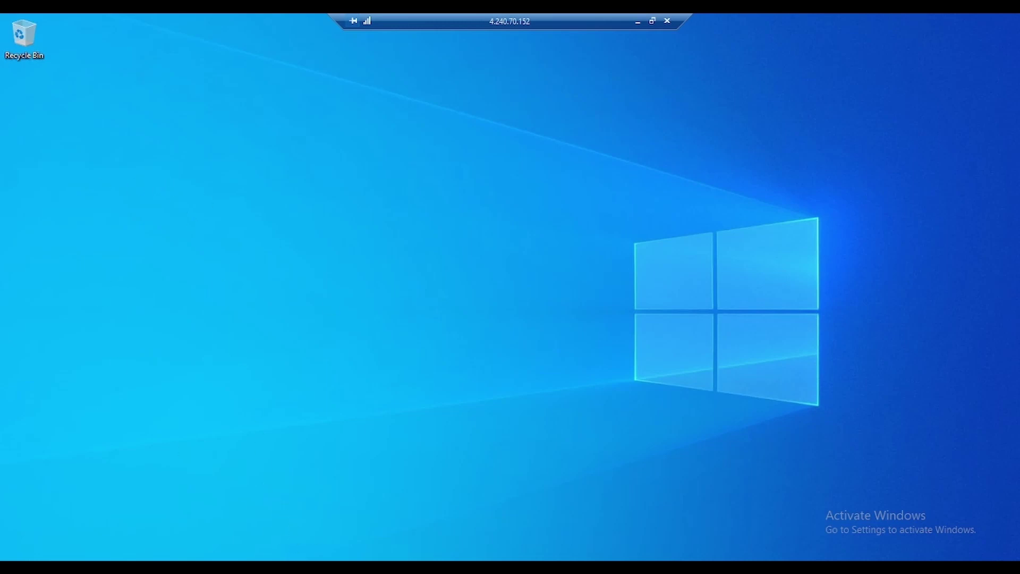
Step: Open C:\manjit in File Explorer and create a subfolder named manjit inside it
{"action": "key", "text": "super"}
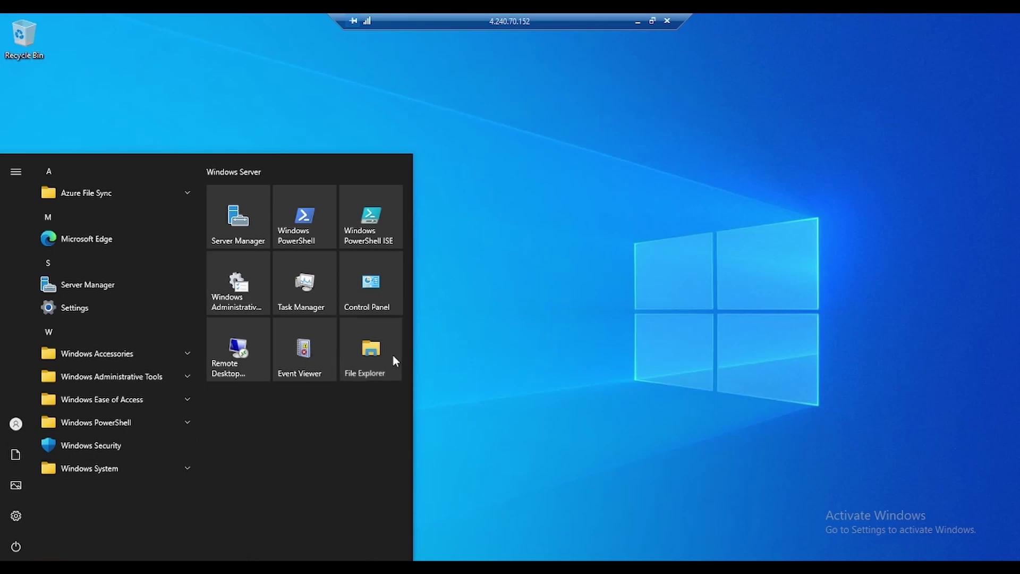
{"action": "left_click", "coordinate": [393, 355]}
{"action": "left_click", "coordinate": [240, 265]}
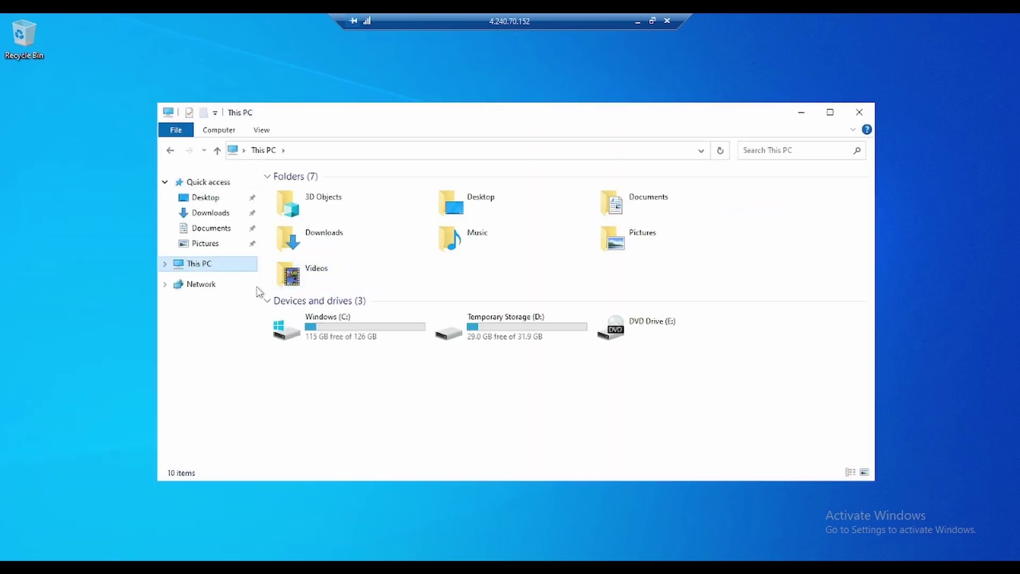
{"action": "double_click", "coordinate": [374, 341]}
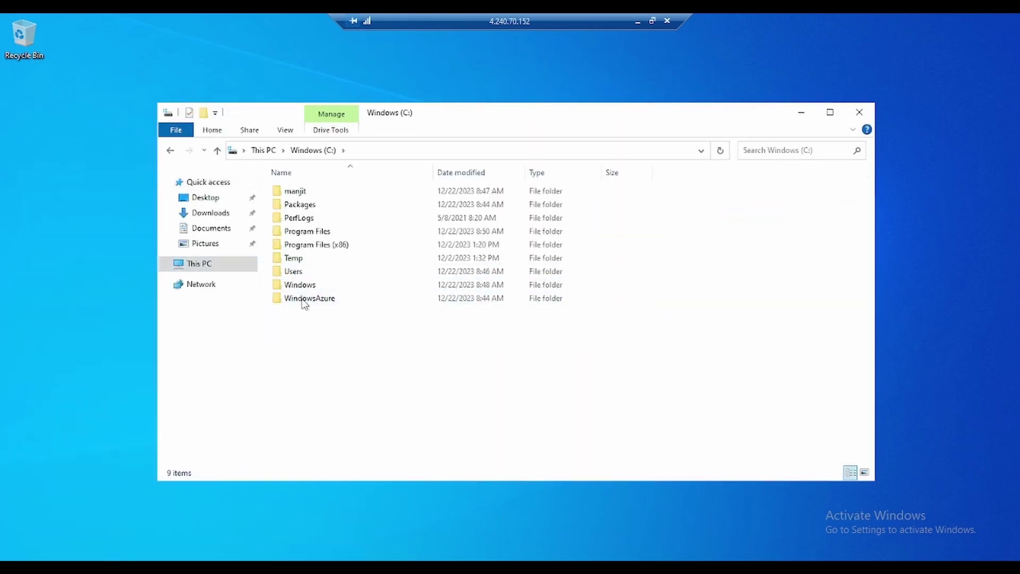
{"action": "double_click", "coordinate": [297, 194]}
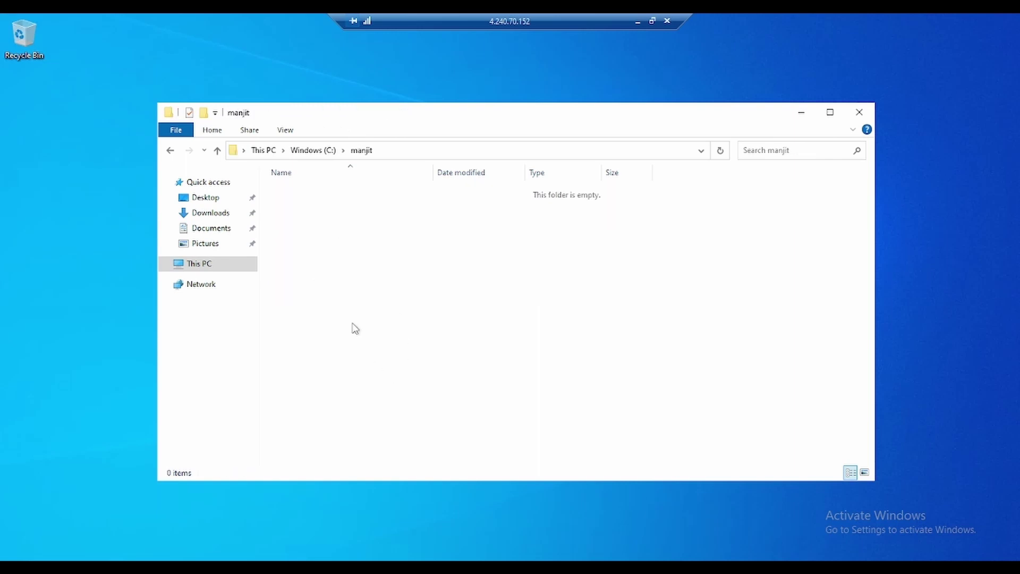
{"action": "right_click", "coordinate": [350, 250]}
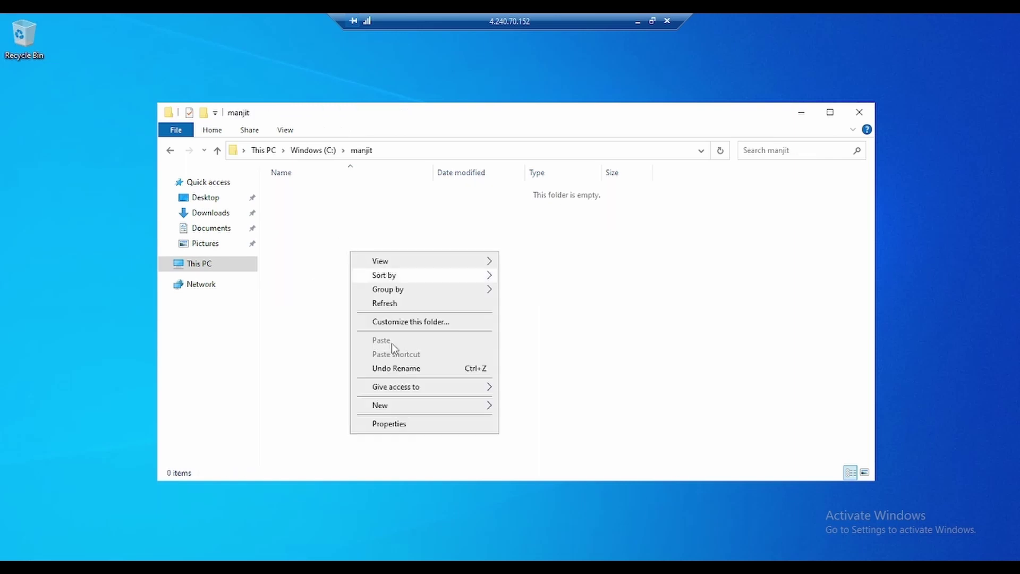
{"action": "mouse_move", "coordinate": [399, 414]}
{"action": "left_click", "coordinate": [563, 408]}
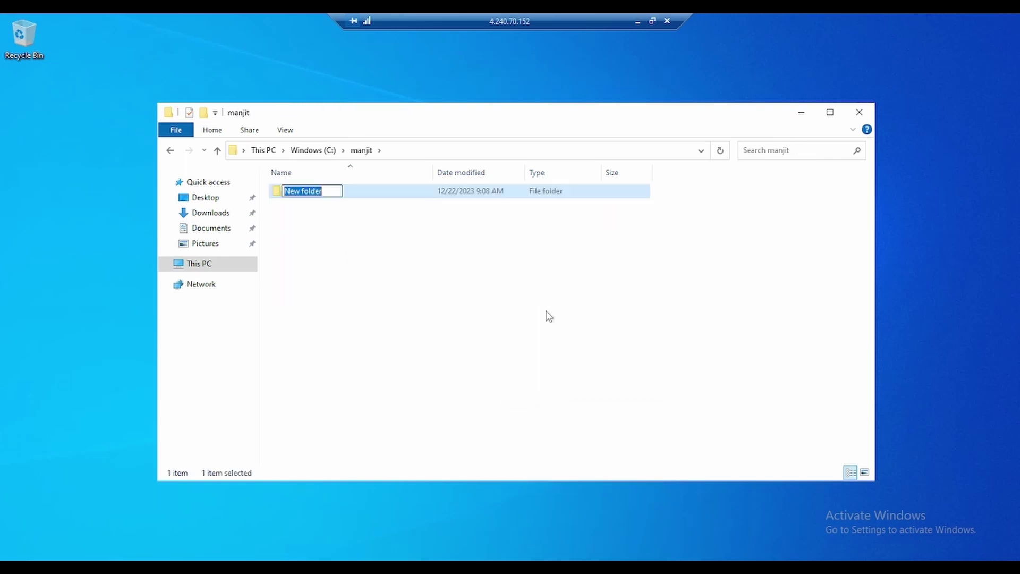
{"action": "type", "text": "manjit"}
{"action": "key", "text": "Return"}
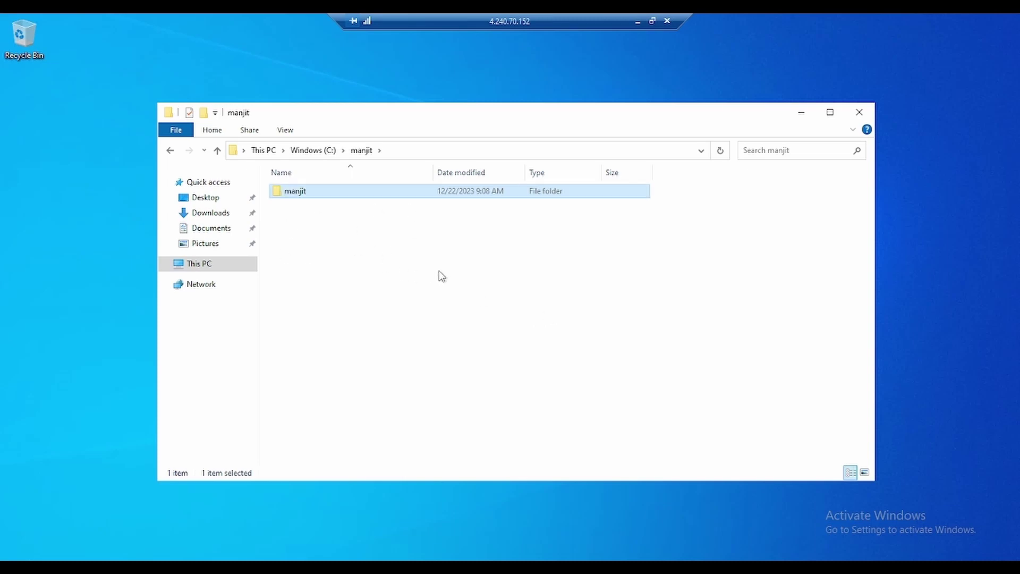
Step: Add a new Rich Text Document named 'tgm infotech' in C:\manjit
{"action": "right_click", "coordinate": [316, 273]}
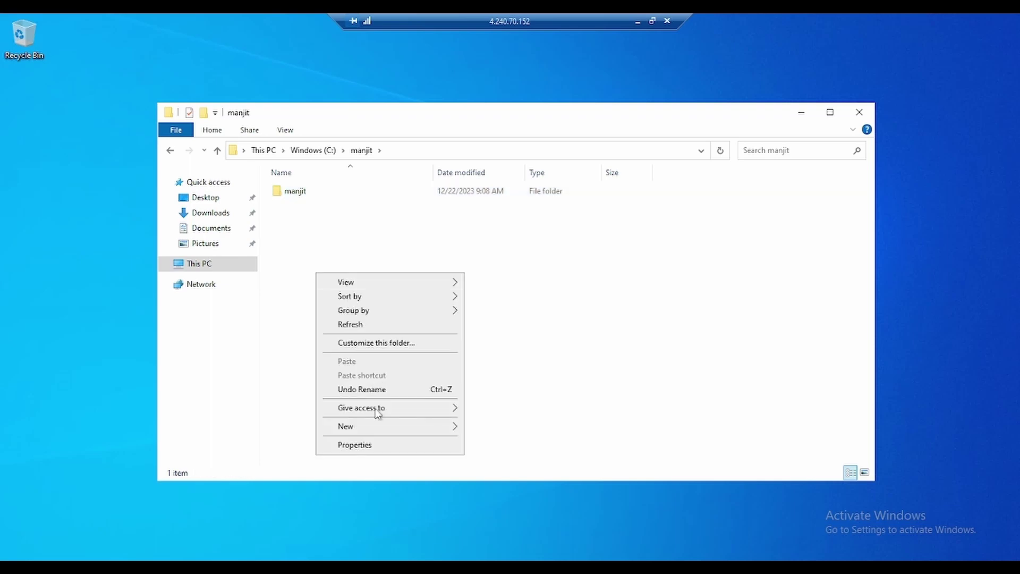
{"action": "mouse_move", "coordinate": [372, 428]}
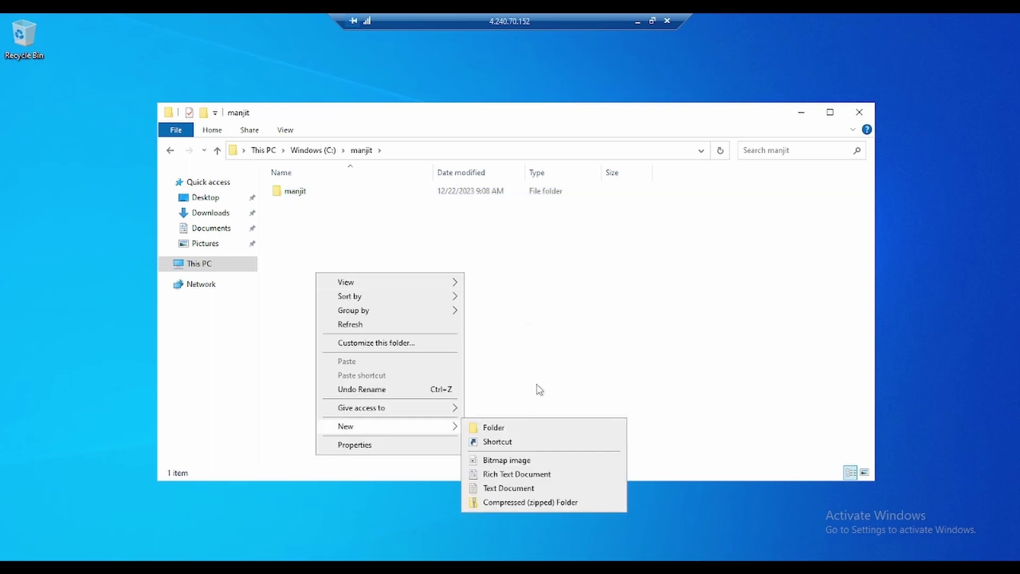
{"action": "left_click", "coordinate": [507, 474]}
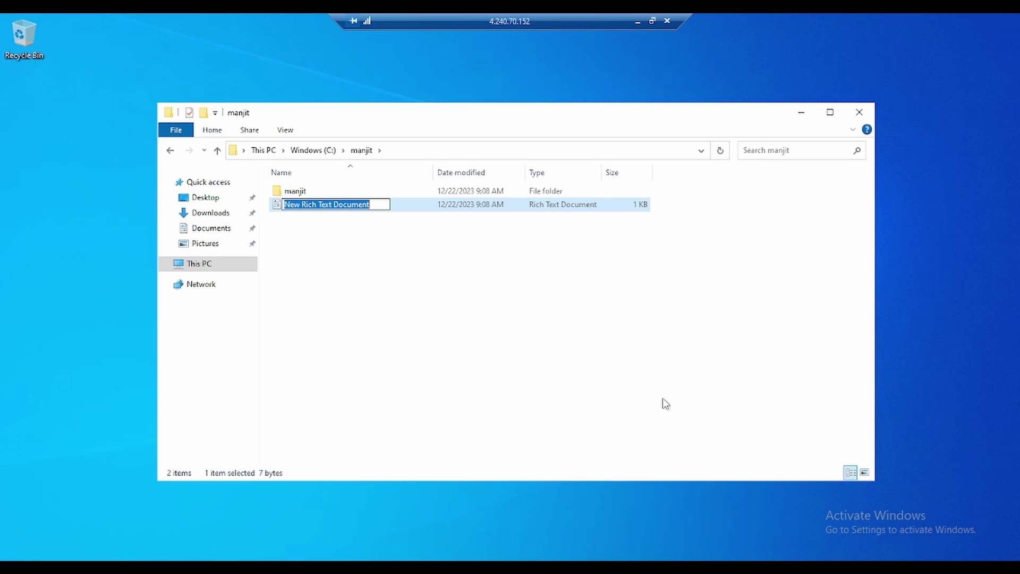
{"action": "type", "text": "tgm"}
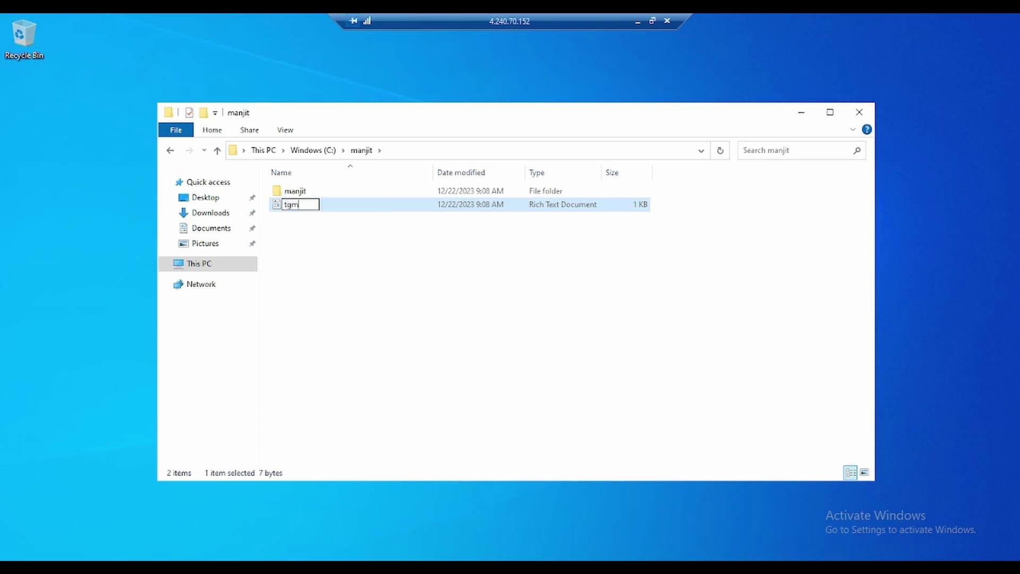
{"action": "type", "text": " infotech"}
{"action": "key", "text": "Return"}
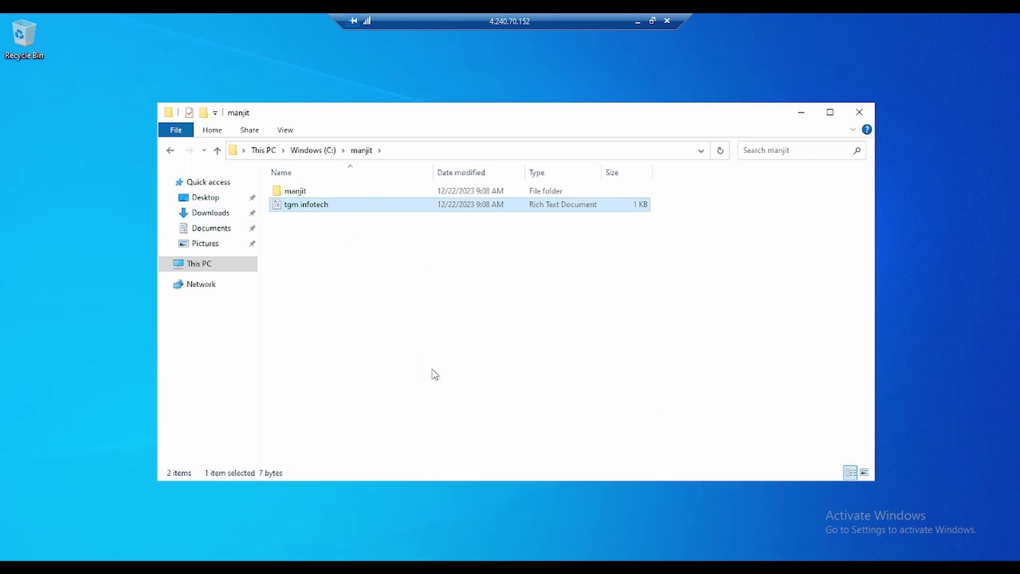
Step: Browse syncfileshare in the portal, view tgm infotech.rtf's details, and dismiss the lock notice
{"action": "left_click", "coordinate": [637, 22]}
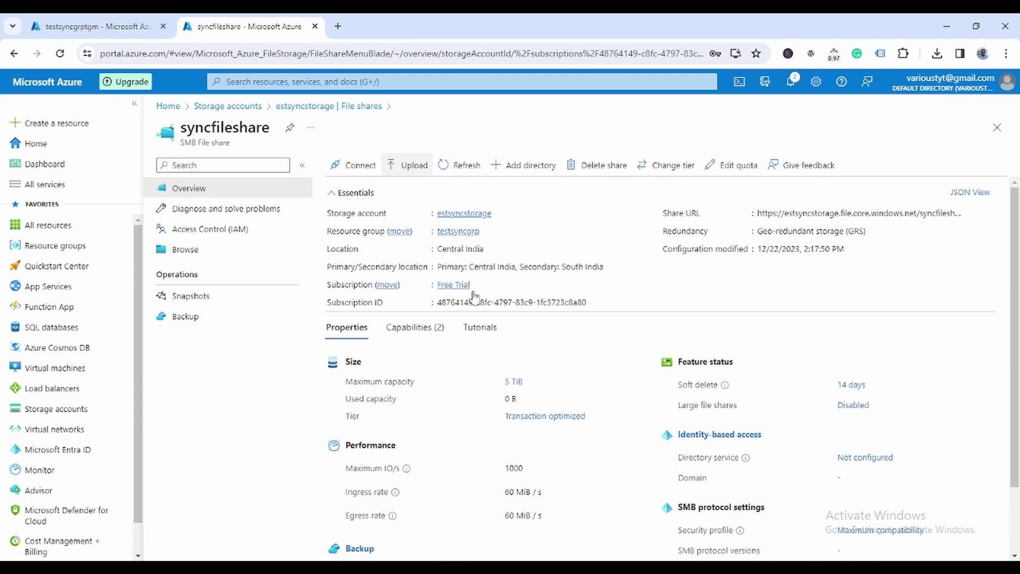
{"action": "left_click", "coordinate": [185, 249]}
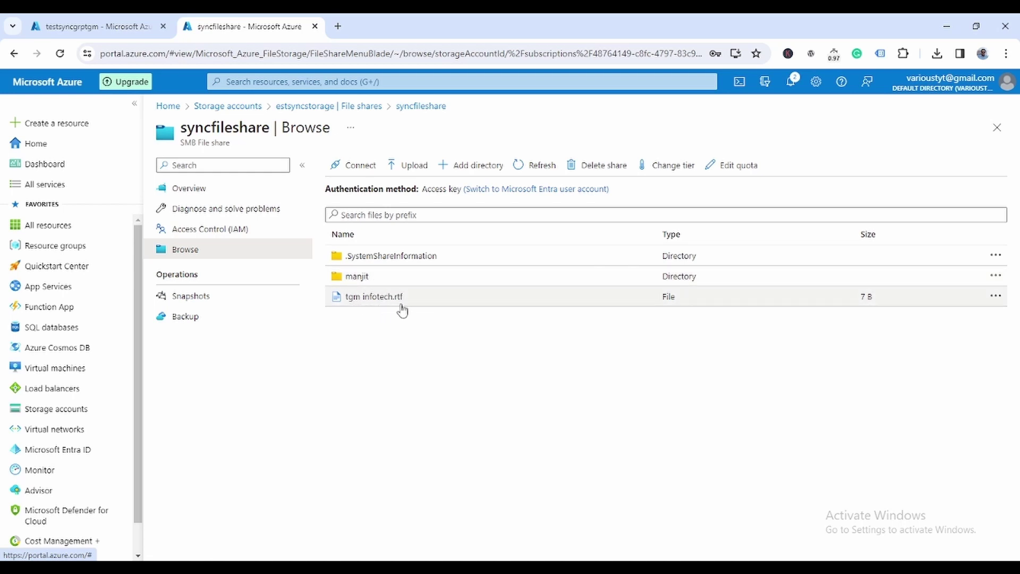
{"action": "left_click", "coordinate": [387, 297]}
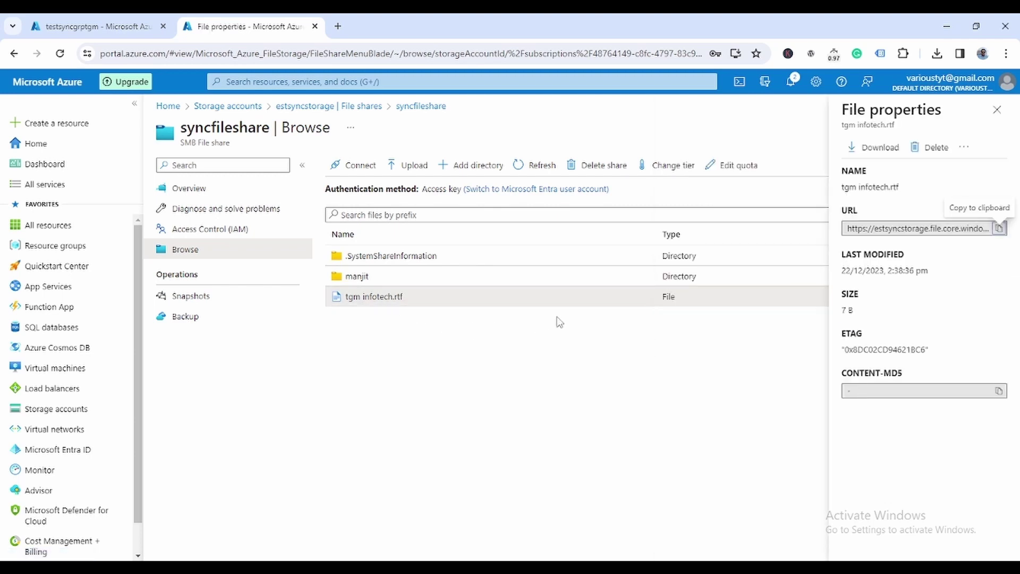
{"action": "left_click", "coordinate": [617, 169]}
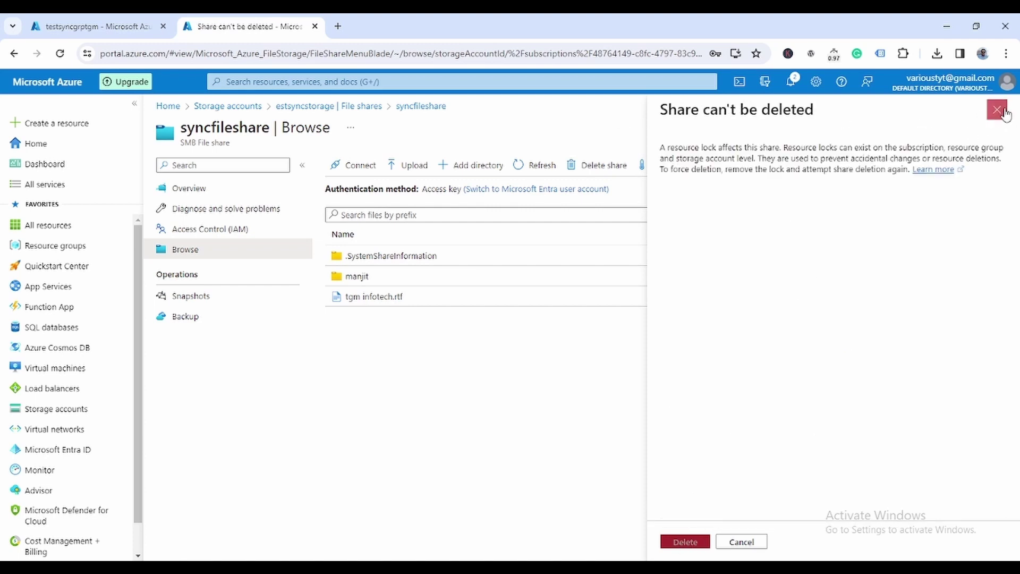
{"action": "left_click", "coordinate": [997, 109]}
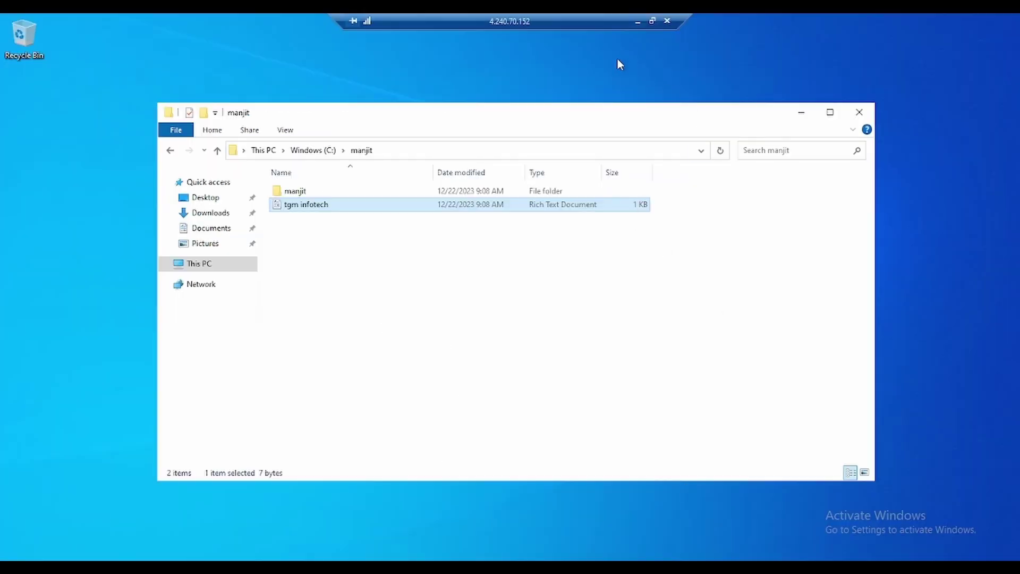
Step: In a windowed VM1 session, create a text document named 'testing azure file sync' in C:\manjit
{"action": "left_click", "coordinate": [652, 21]}
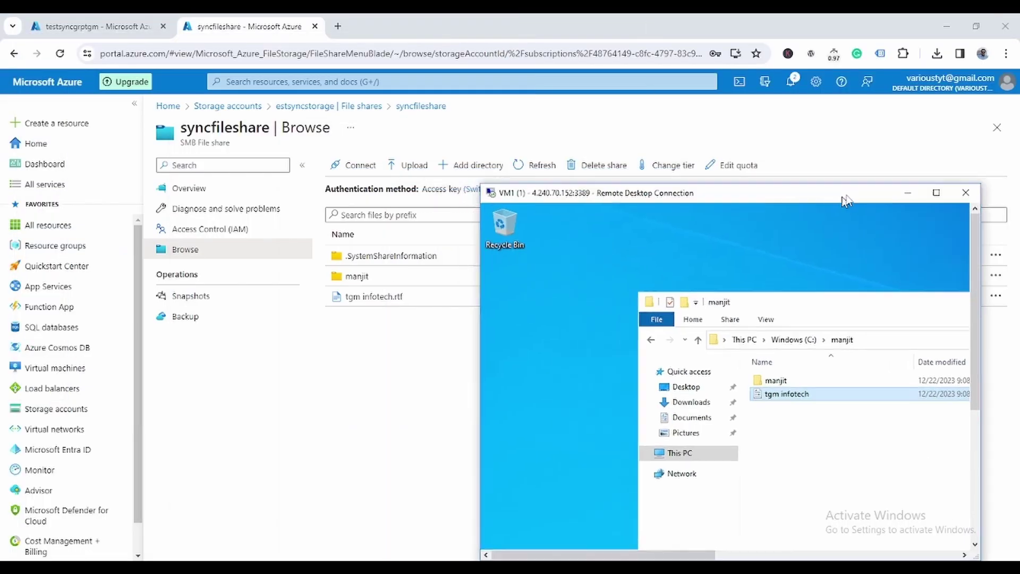
{"action": "left_click_drag", "start_coordinate": [844, 199], "coordinate": [830, 124]}
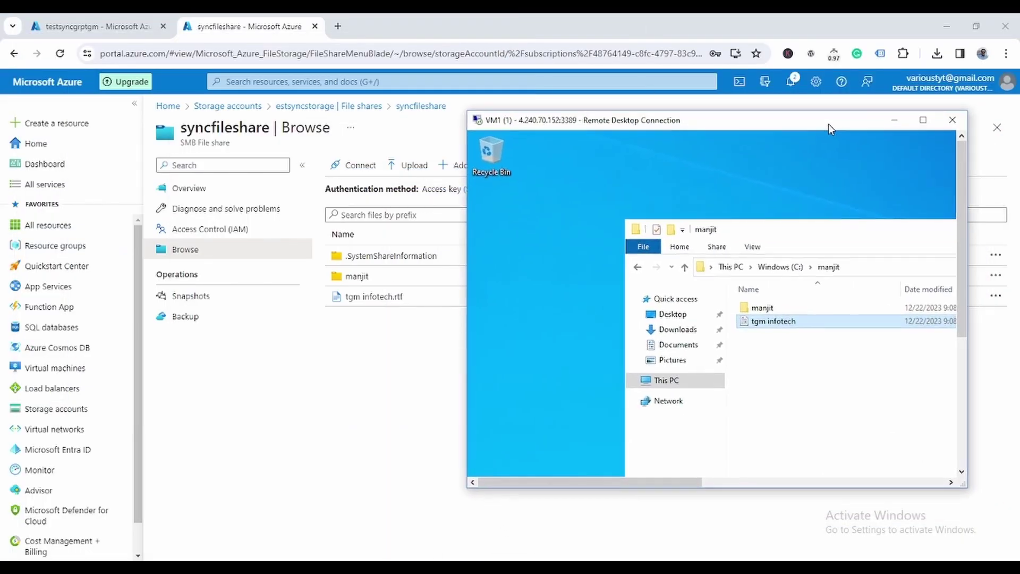
{"action": "right_click", "coordinate": [792, 387]}
{"action": "mouse_move", "coordinate": [829, 410]}
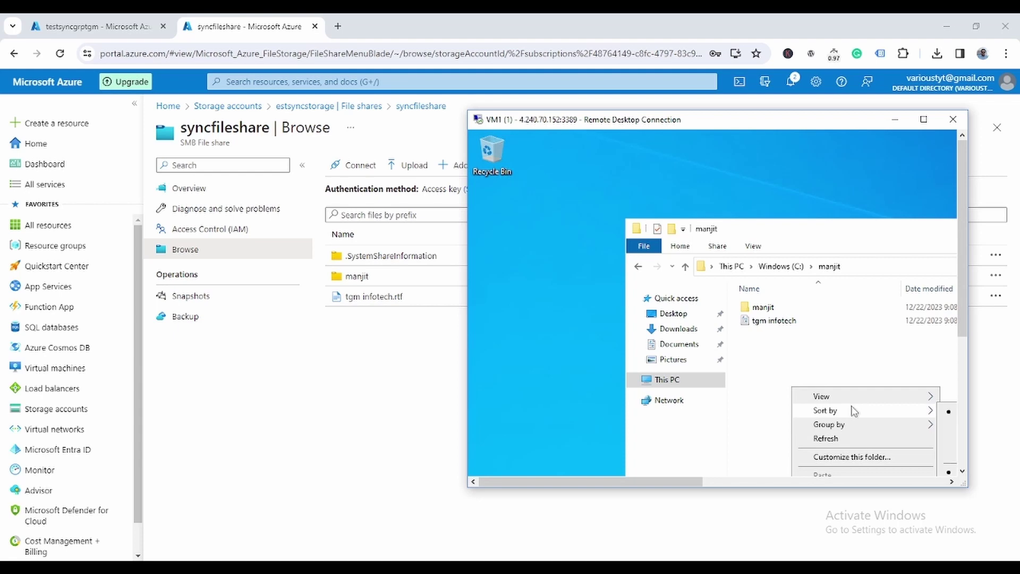
{"action": "left_click_drag", "start_coordinate": [956, 291], "coordinate": [962, 380]}
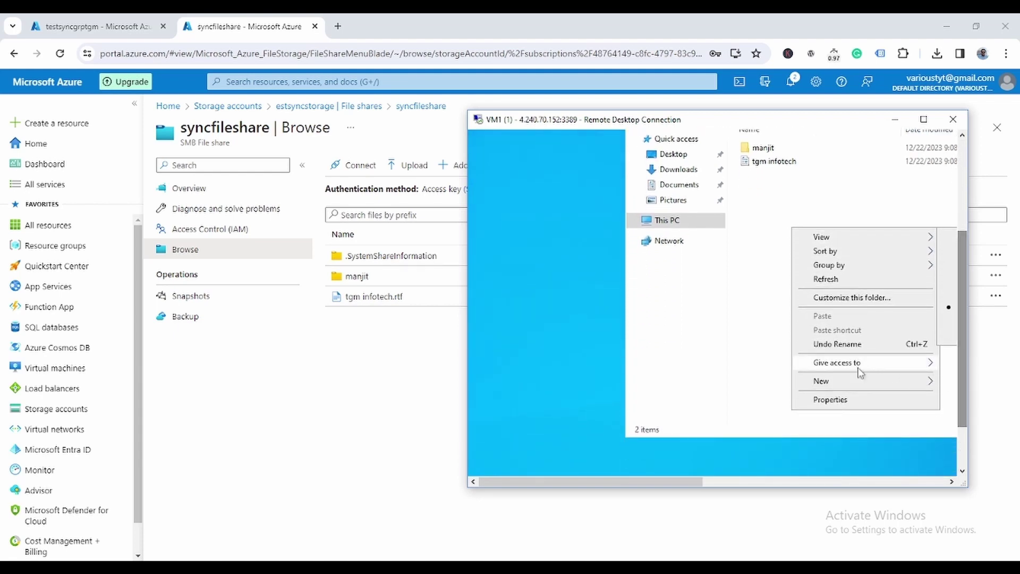
{"action": "mouse_move", "coordinate": [852, 387]}
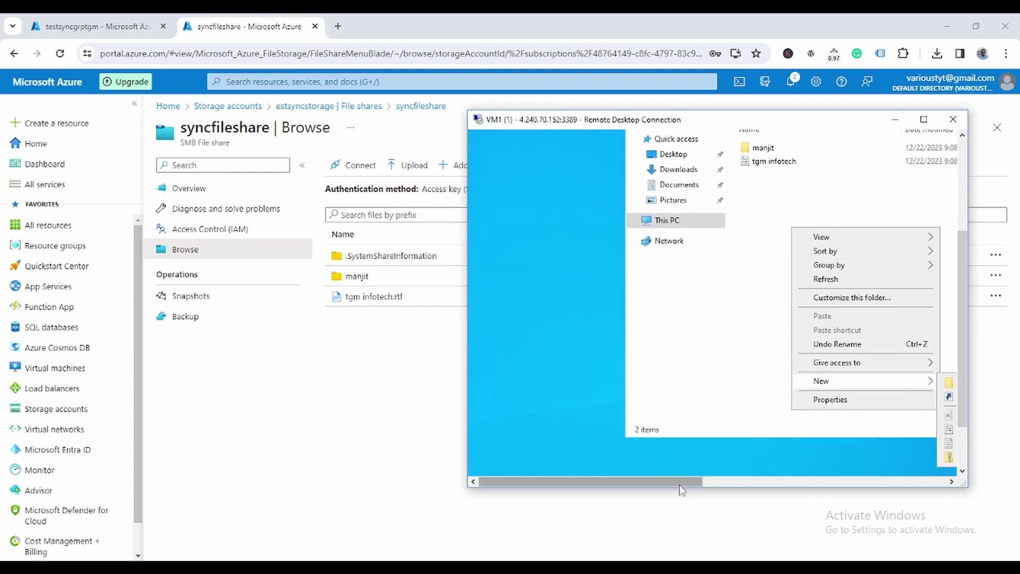
{"action": "left_click_drag", "start_coordinate": [685, 484], "coordinate": [766, 488]}
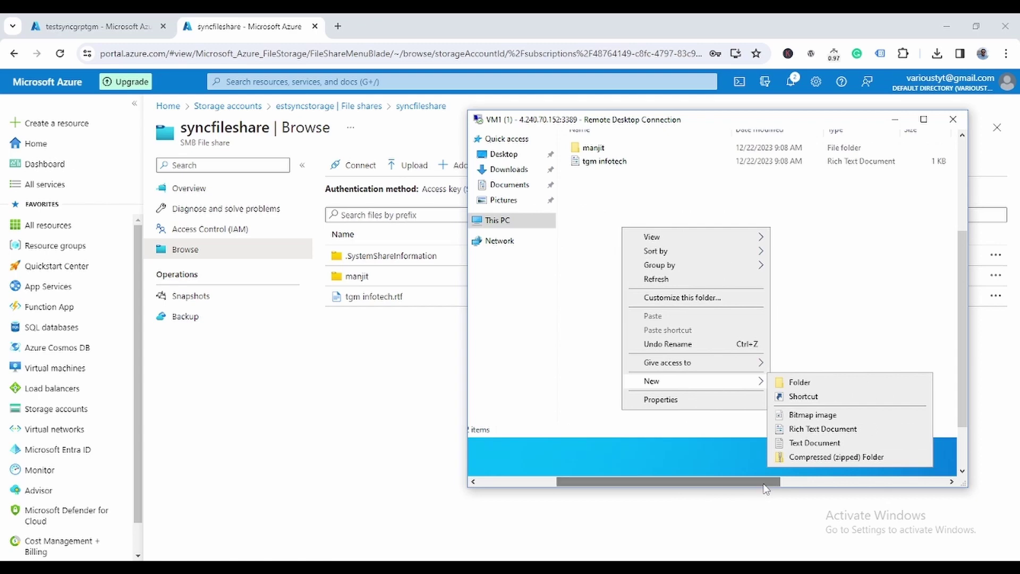
{"action": "left_click", "coordinate": [816, 443]}
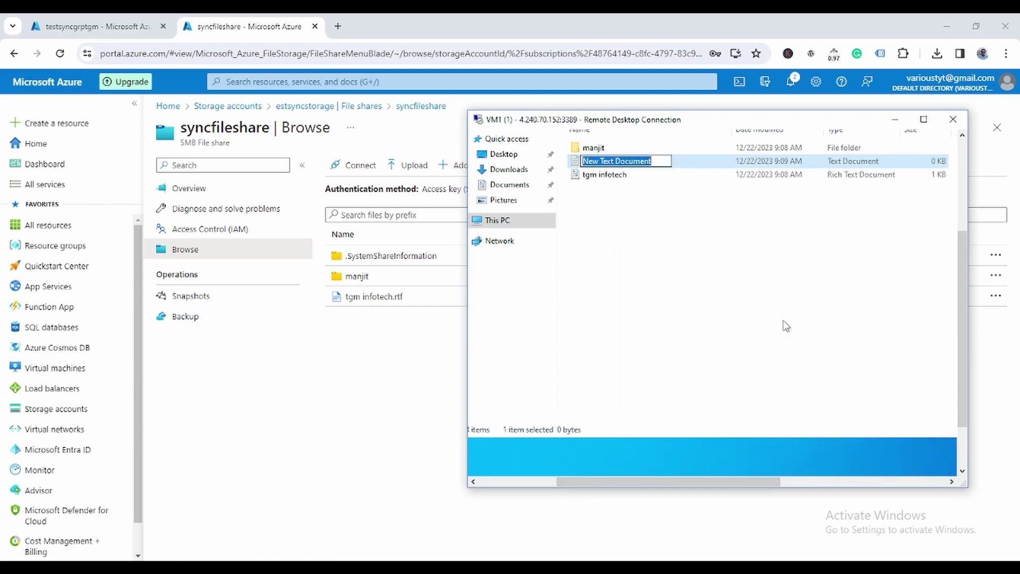
{"action": "type", "text": "testing"}
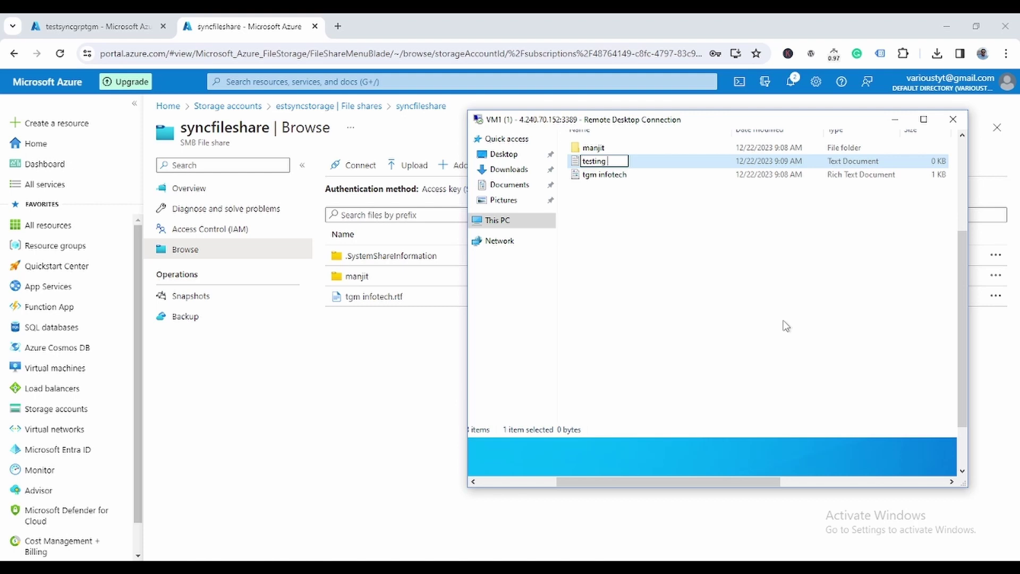
{"action": "type", "text": " azure file"}
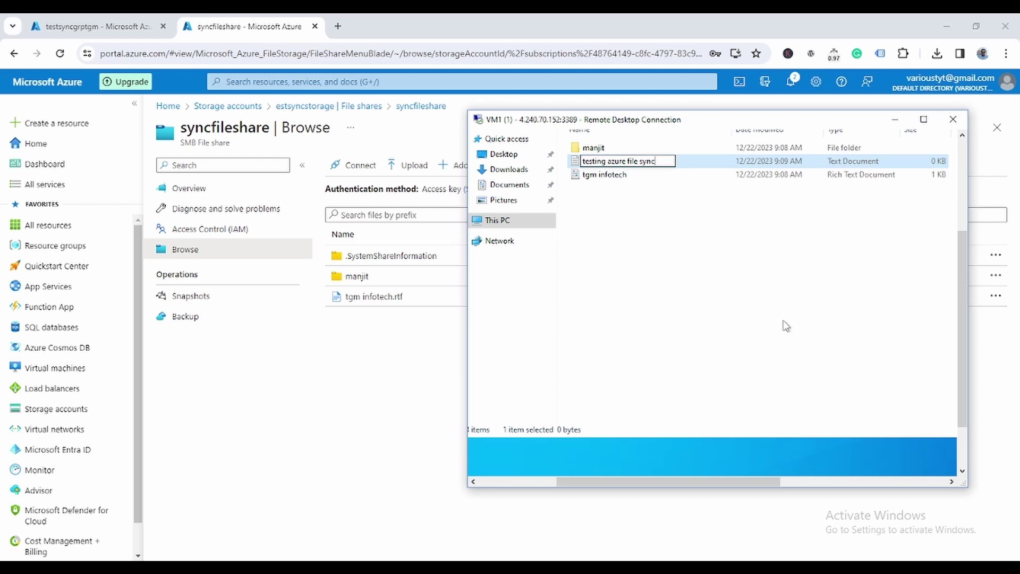
{"action": "type", "text": " sync"}
{"action": "key", "text": "Return"}
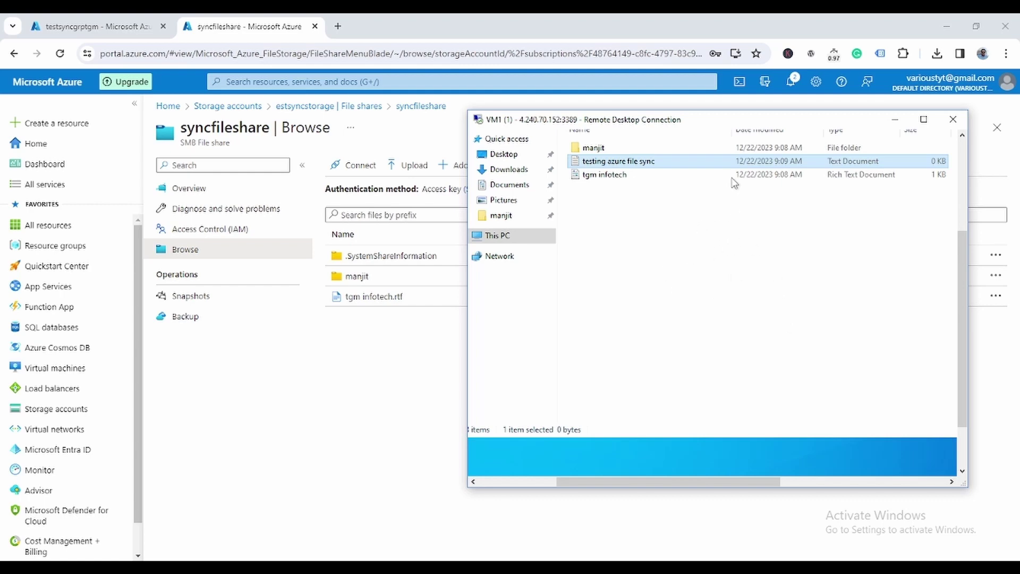
{"action": "left_click_drag", "start_coordinate": [721, 125], "coordinate": [832, 119]}
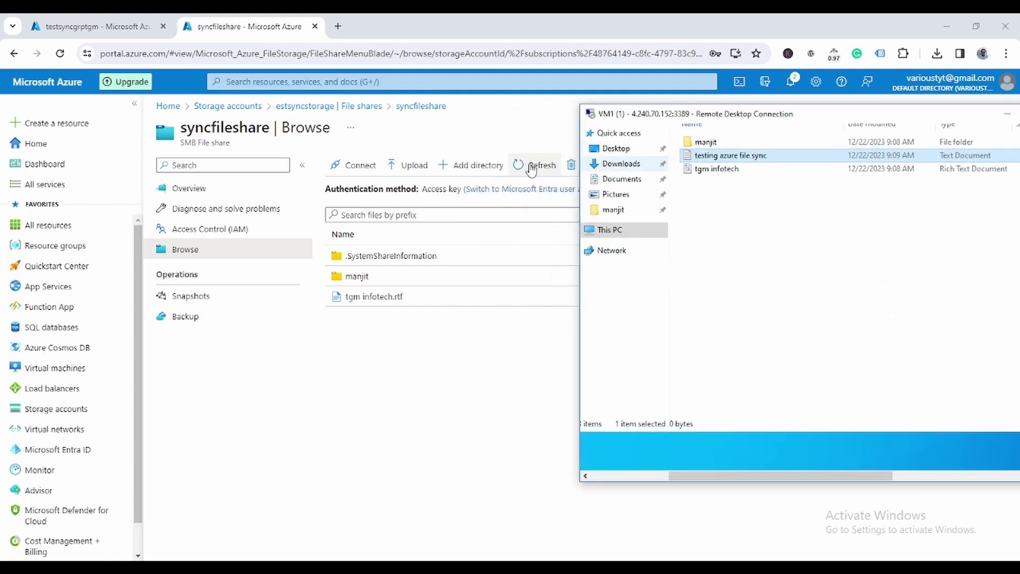
Step: Refresh syncfileshare to show testing azure file sync.txt, then maximize VM1's remote desktop
{"action": "left_click", "coordinate": [527, 165]}
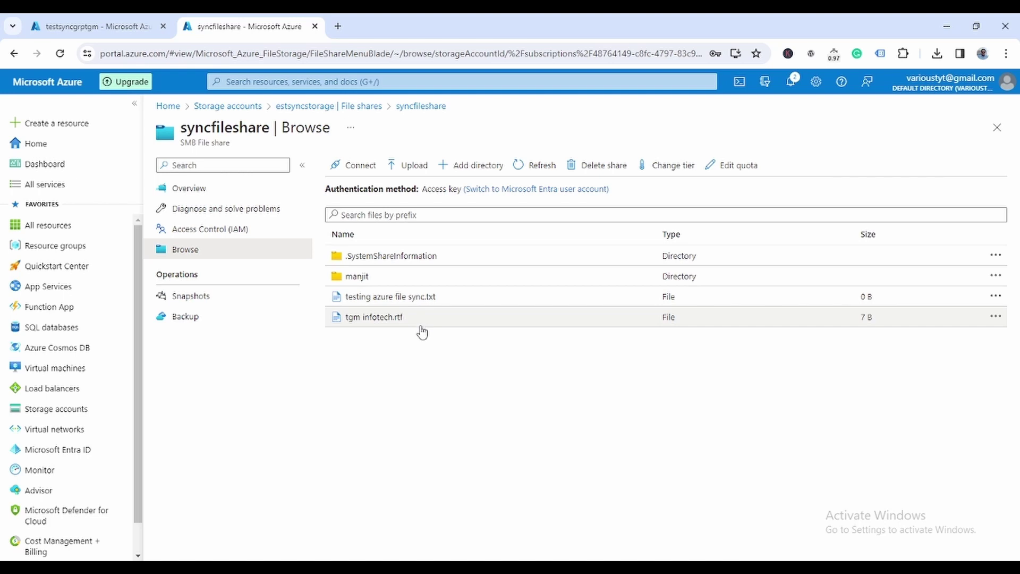
{"action": "left_click", "coordinate": [547, 566]}
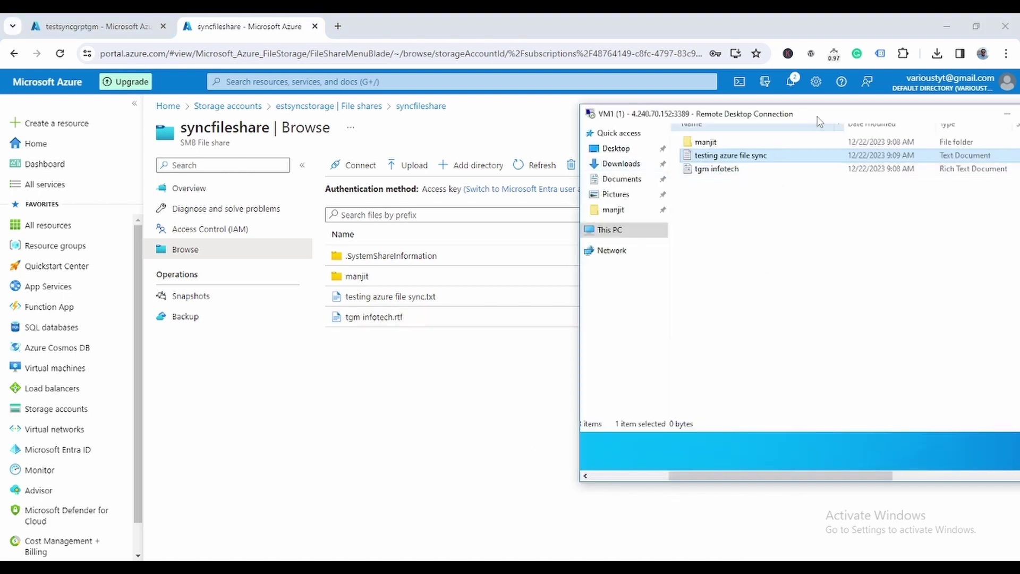
{"action": "left_click_drag", "start_coordinate": [818, 118], "coordinate": [353, 96]}
{"action": "left_click", "coordinate": [564, 94]}
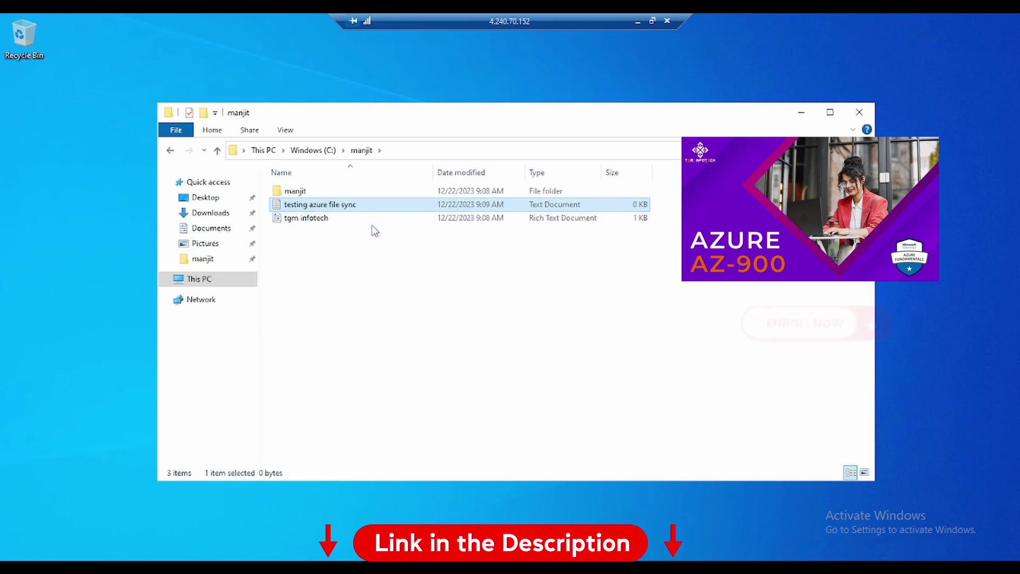
Step: Close the C:\manjit window, shut VM1 down via Start > Power > Shut down, and acknowledge the ended session
{"action": "left_click", "coordinate": [861, 113]}
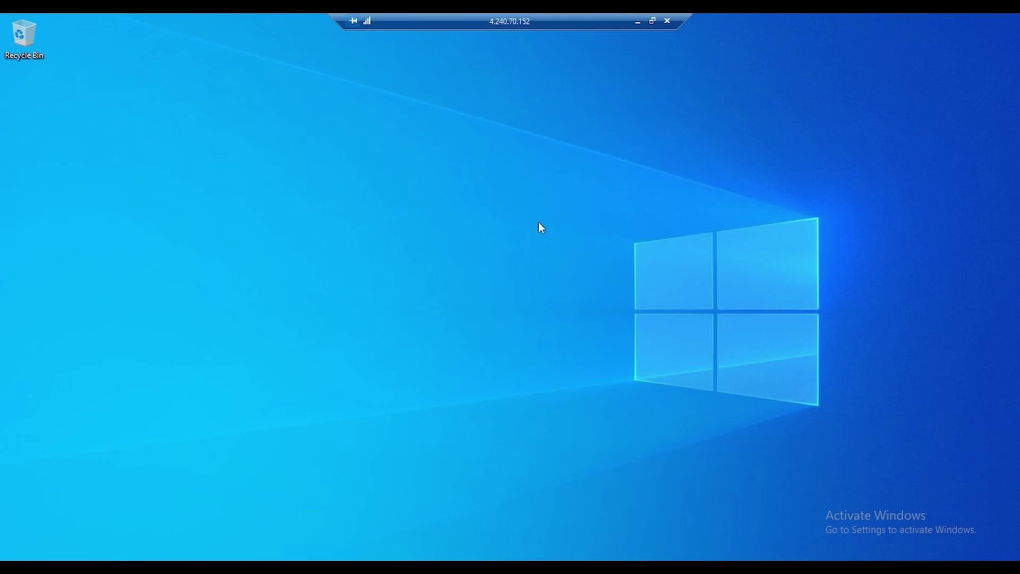
{"action": "left_click", "coordinate": [635, 22]}
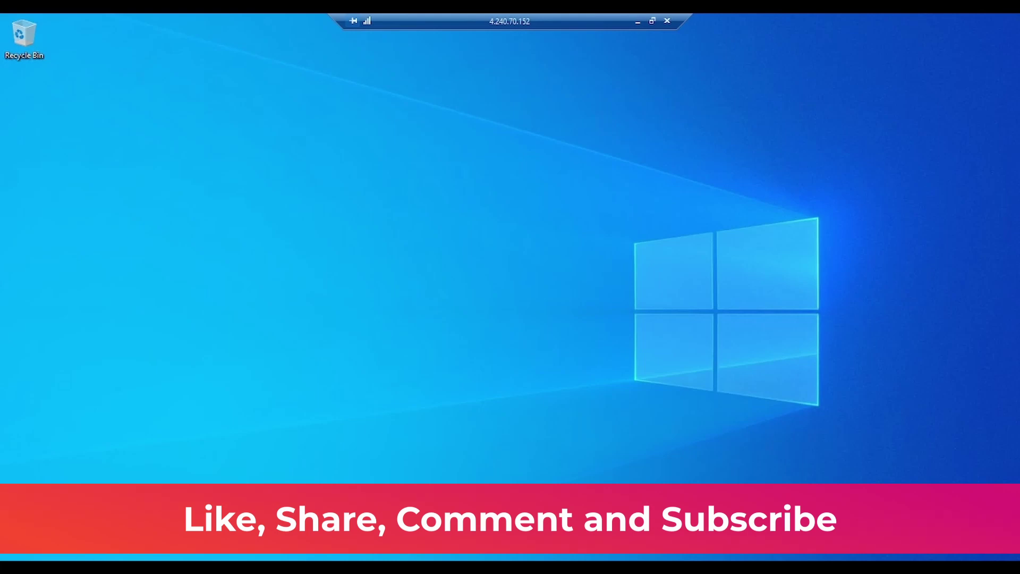
{"action": "key", "text": "super"}
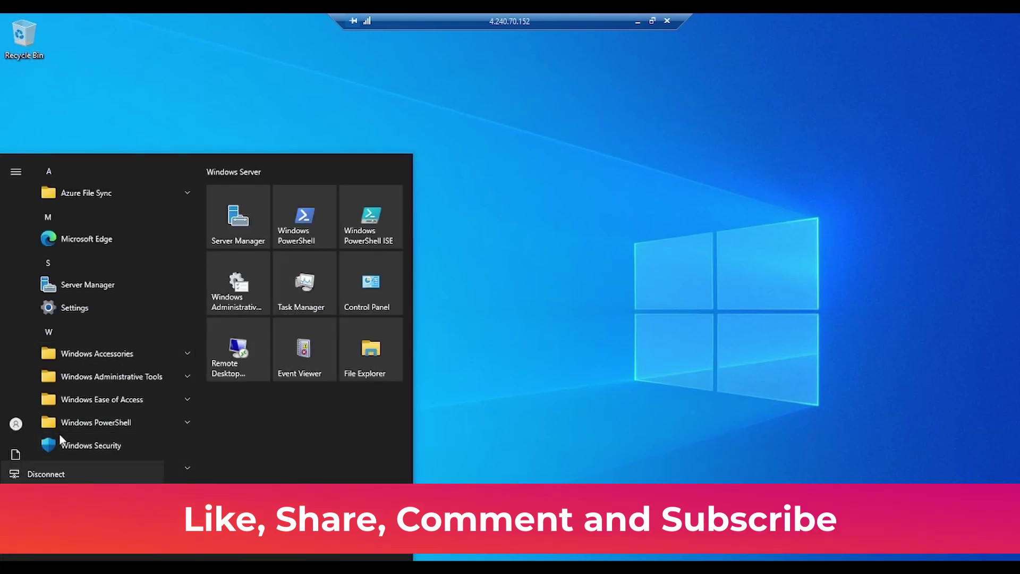
{"action": "left_click", "coordinate": [48, 497]}
{"action": "left_click", "coordinate": [32, 507]}
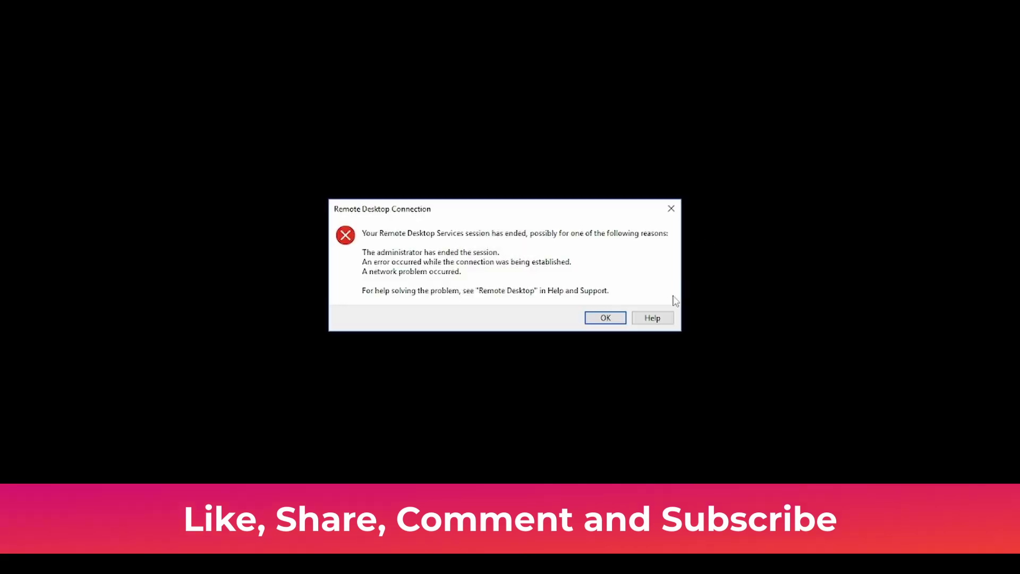
{"action": "left_click", "coordinate": [605, 318]}
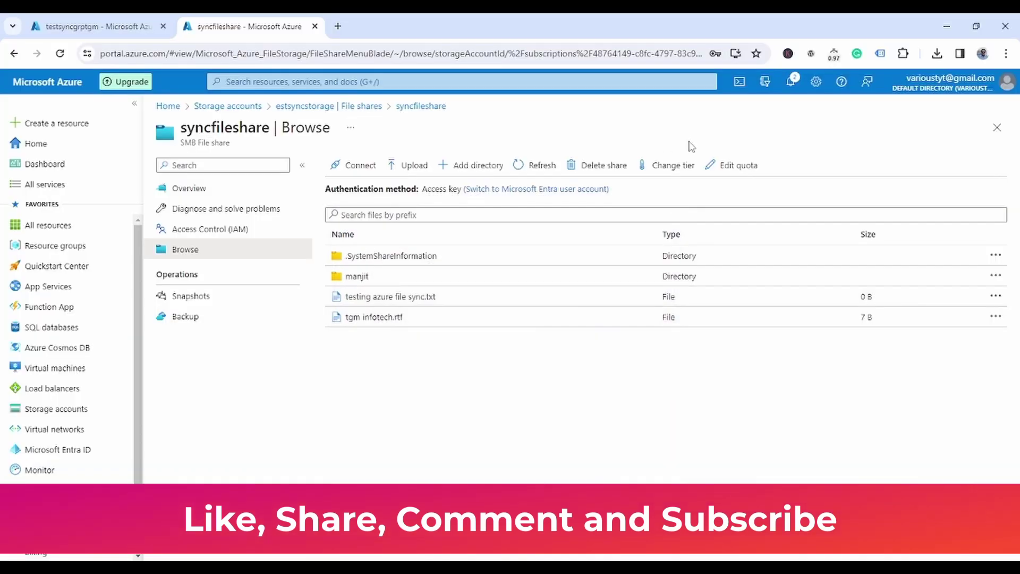